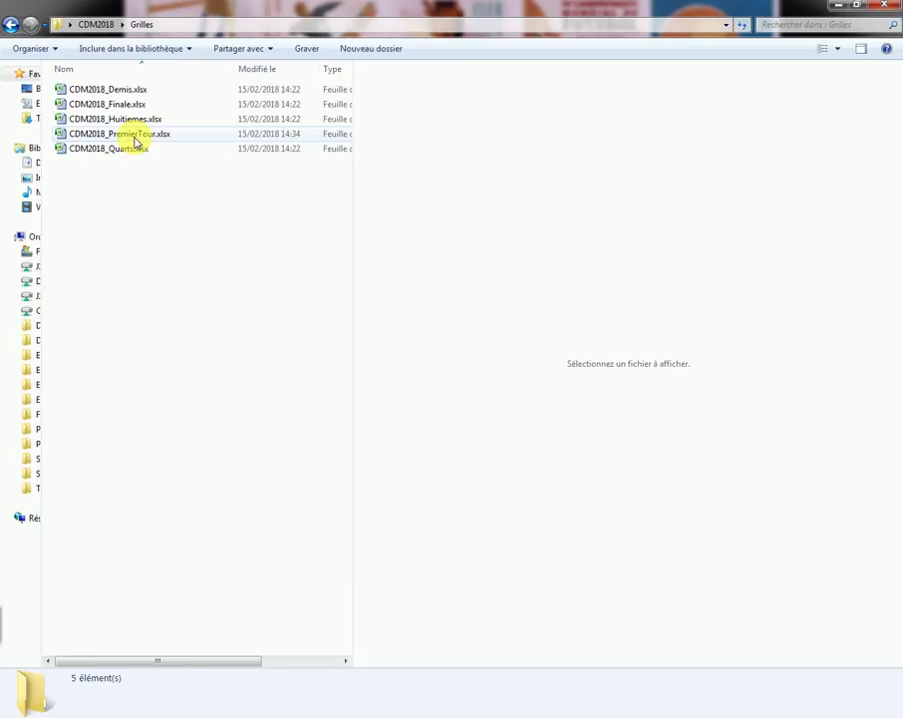
Examine the grid workbooks in the Grilles folder and the contents of the PremierTour and Huitièmes folders.
{"action": "left_click", "coordinate": [137, 138]}
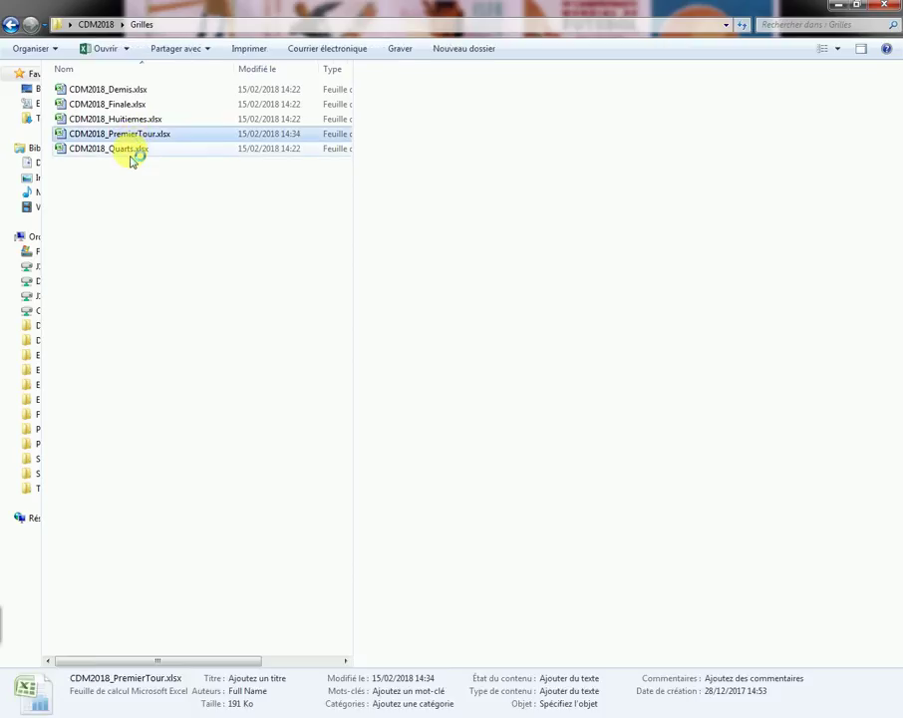
{"action": "left_click", "coordinate": [137, 125]}
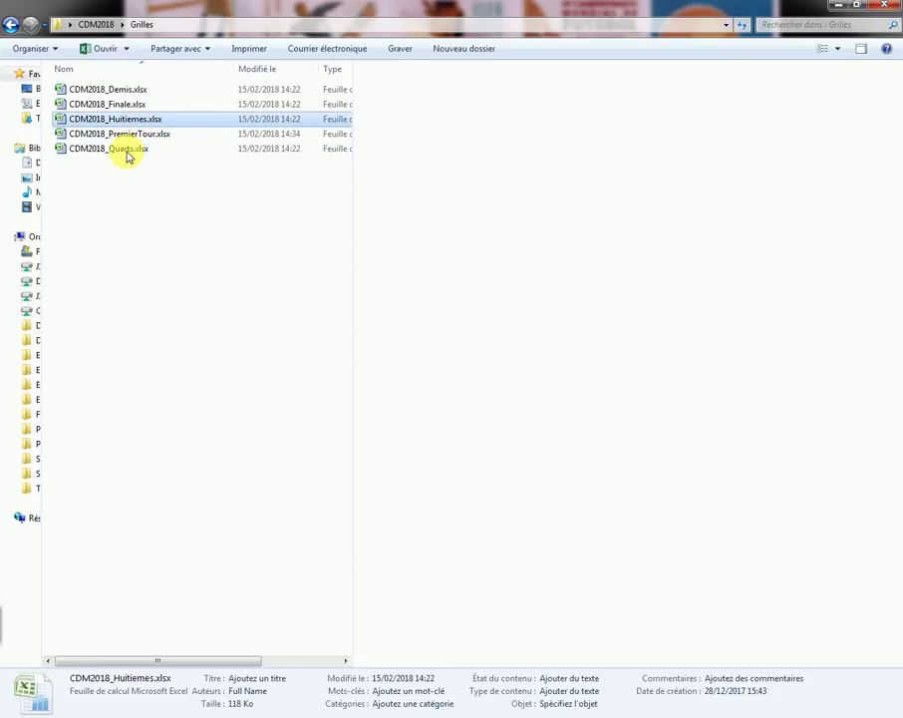
{"action": "key", "text": "Down"}
{"action": "key", "text": "Down"}
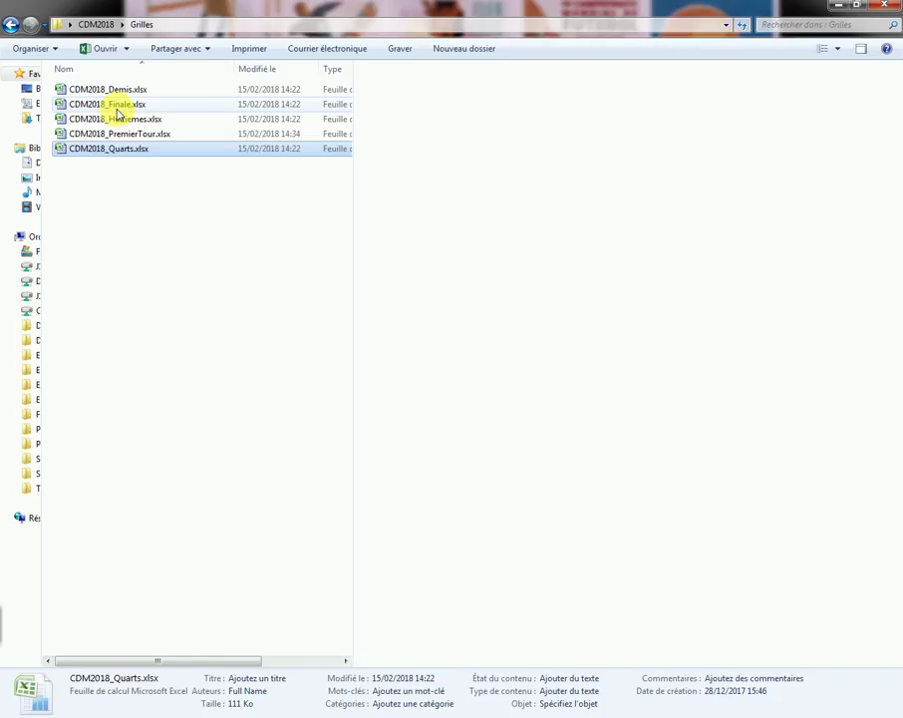
{"action": "left_click", "coordinate": [10, 24]}
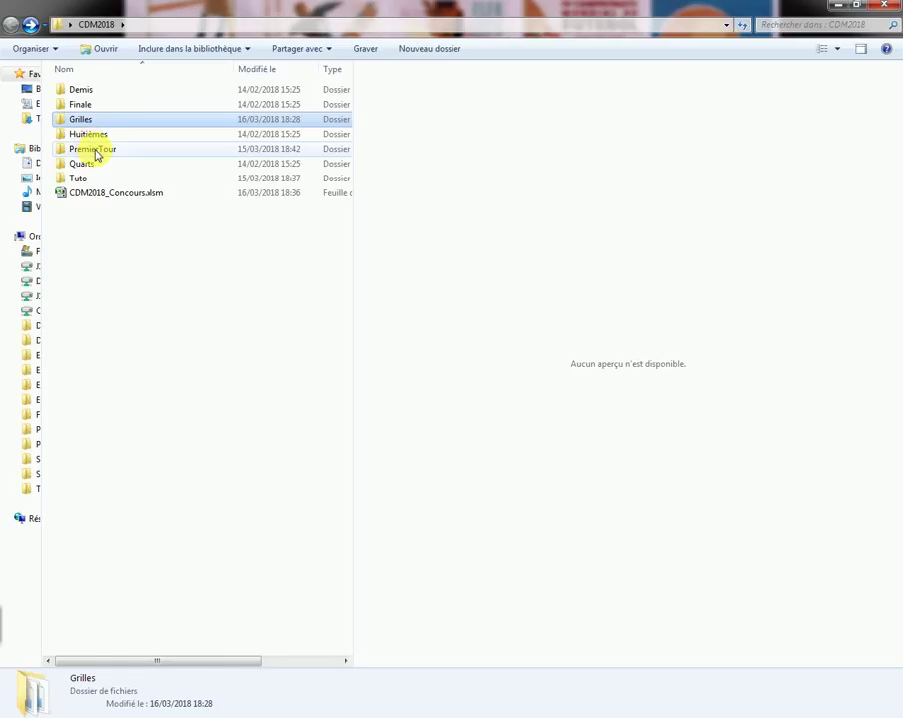
{"action": "double_click", "coordinate": [94, 151]}
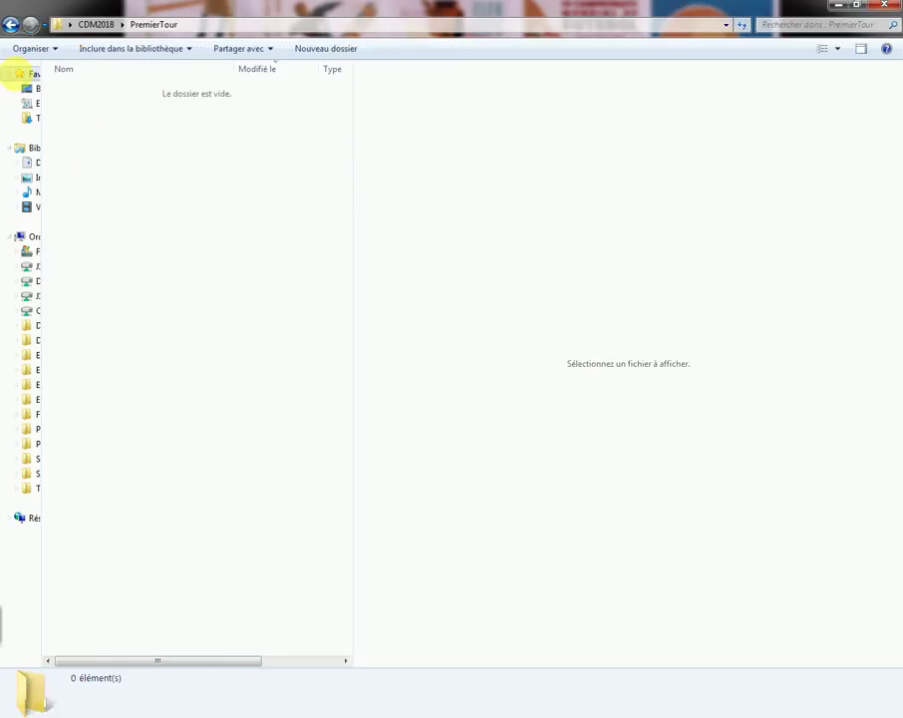
{"action": "left_click", "coordinate": [12, 27]}
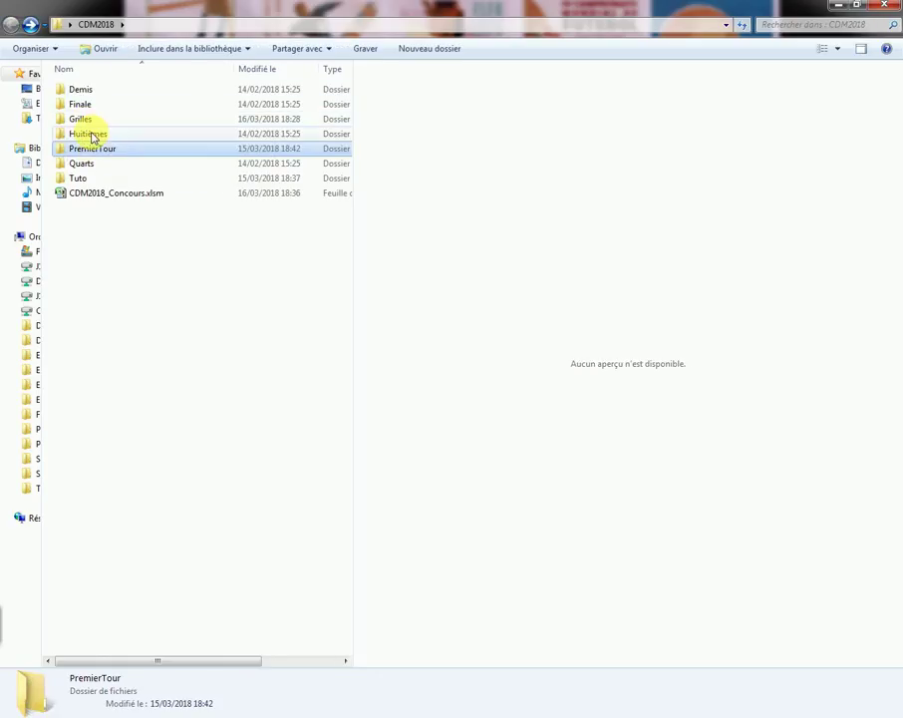
{"action": "double_click", "coordinate": [93, 135]}
{"action": "left_click", "coordinate": [9, 31]}
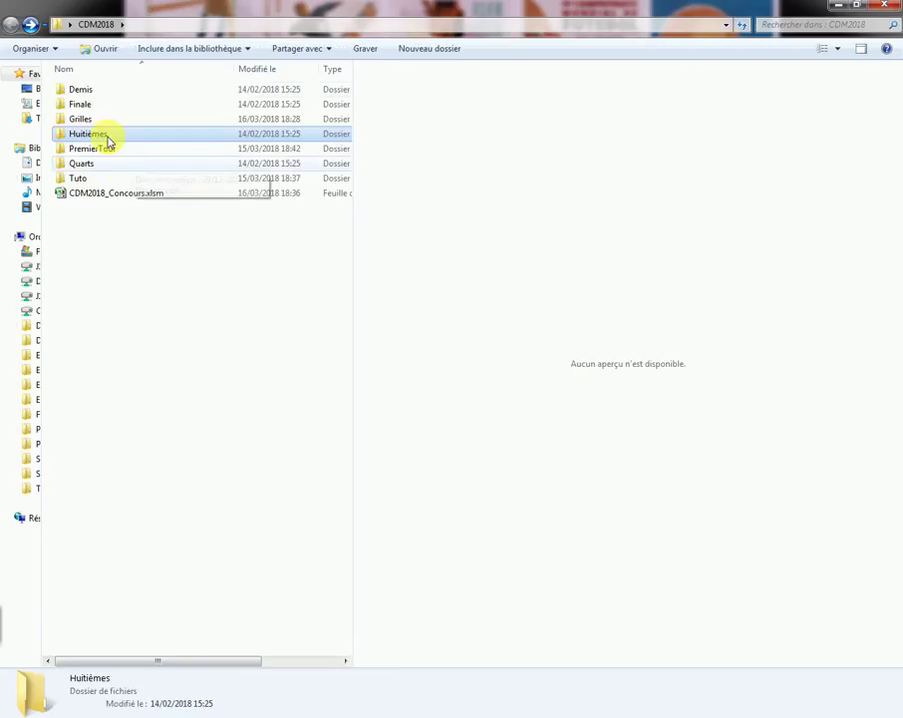
Open the CDM2018_Concours.xlsm workbook from the CDM2018 folder and enable its macro content.
{"action": "left_click", "coordinate": [122, 194]}
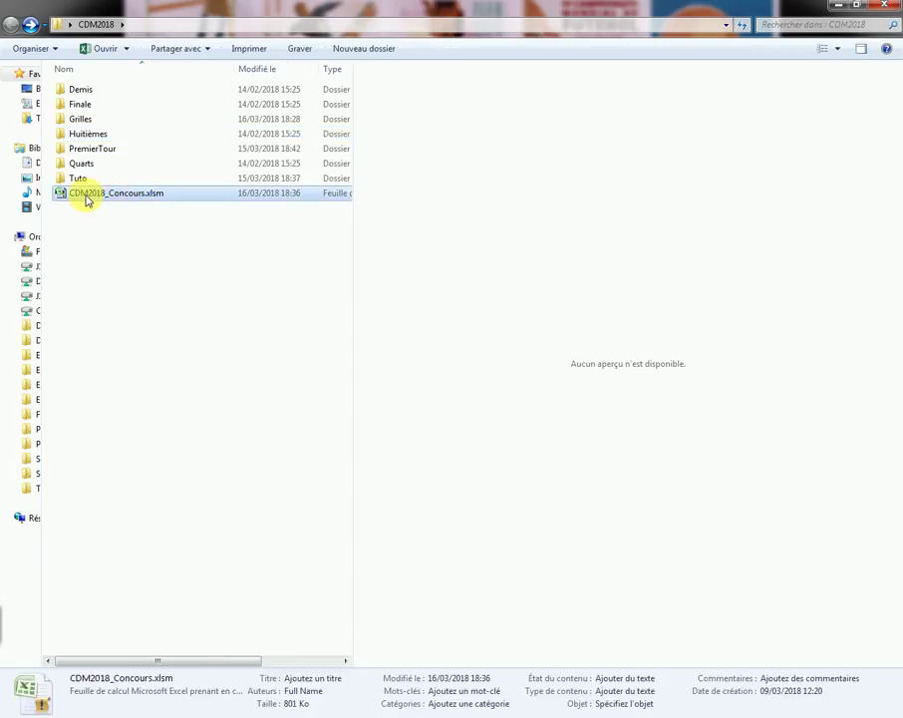
{"action": "double_click", "coordinate": [147, 203]}
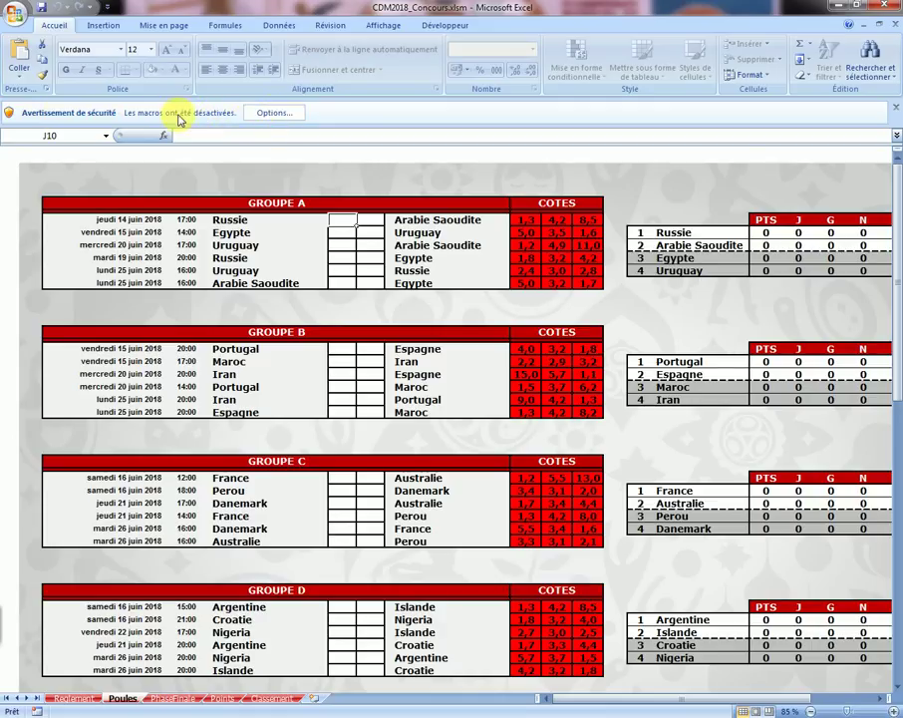
{"action": "left_click", "coordinate": [277, 115]}
{"action": "left_click", "coordinate": [351, 396]}
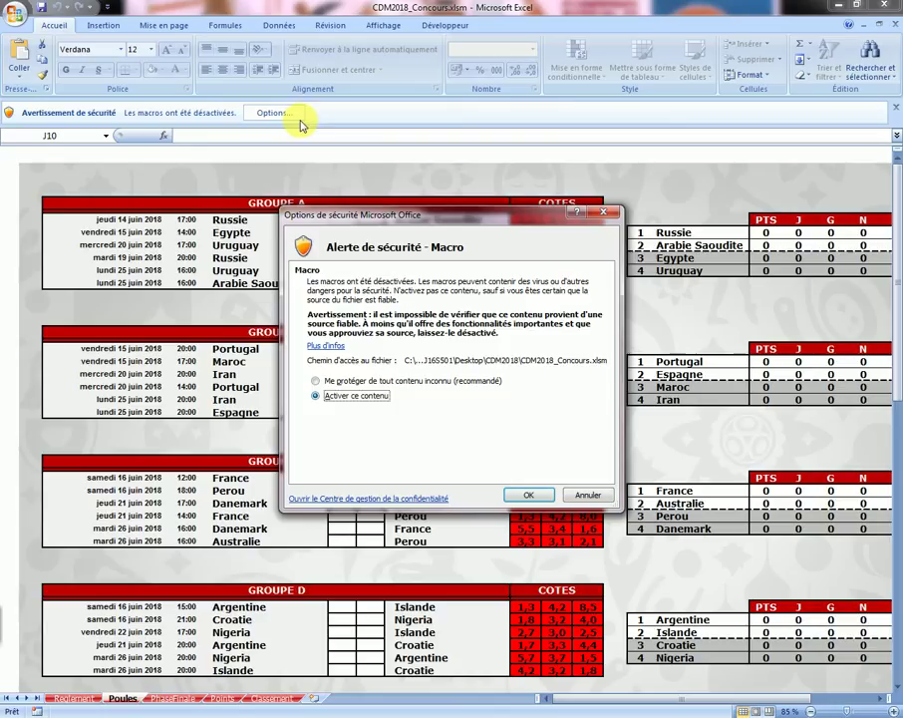
{"action": "left_click", "coordinate": [528, 495]}
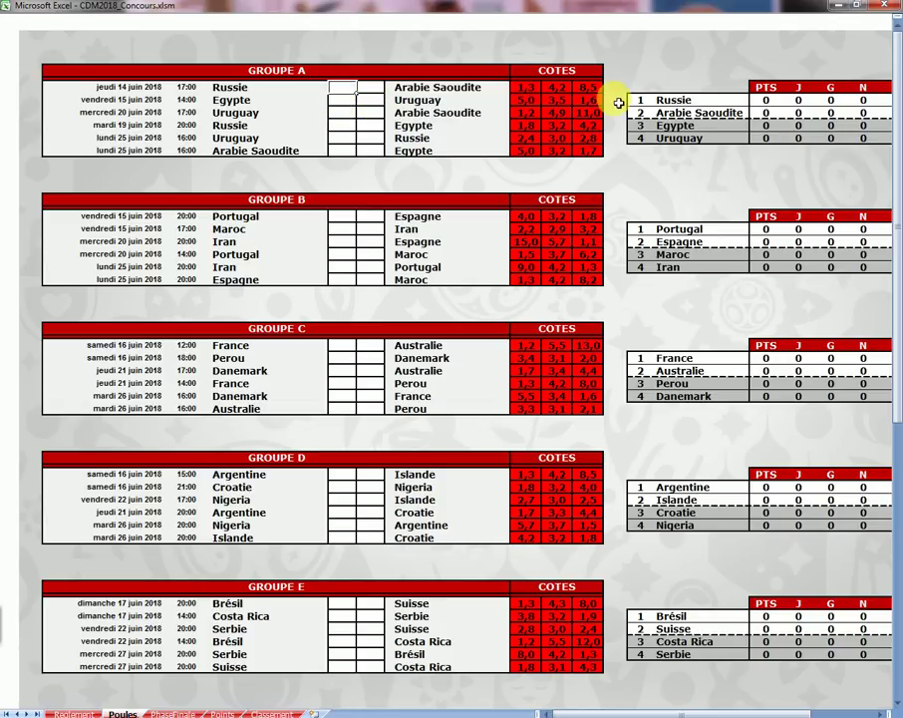
Examine the group matches, the knockout bracket, the match points table and the ranking on the Poules, PhaseFinale, Points and Classement sheets.
{"action": "scroll", "coordinate": [345, 312], "scroll_direction": "down", "scroll_amount": 6}
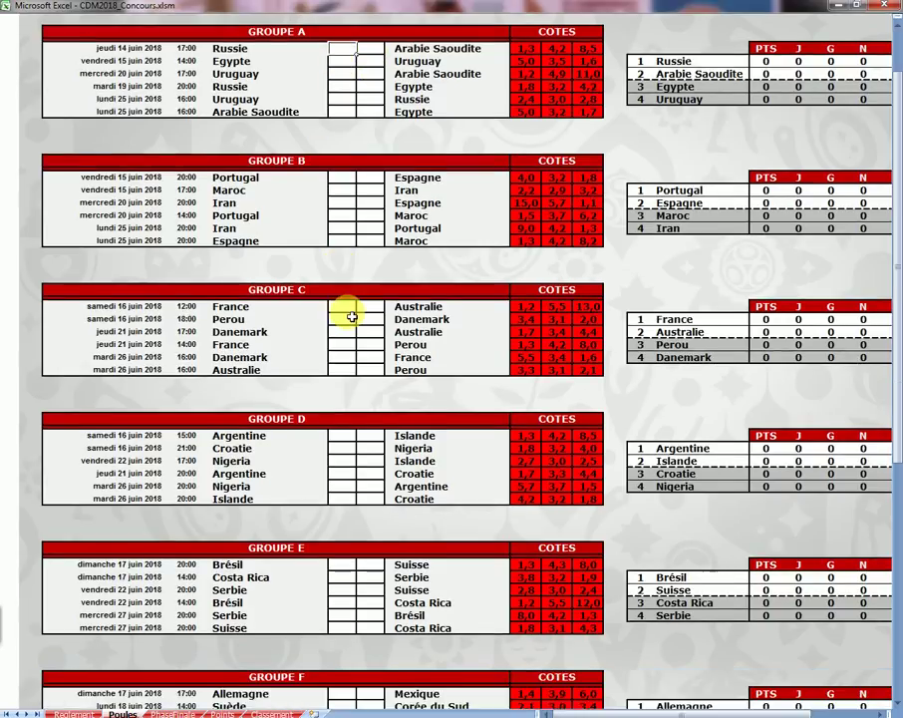
{"action": "scroll", "coordinate": [349, 325], "scroll_direction": "up", "scroll_amount": 3}
{"action": "scroll", "coordinate": [358, 333], "scroll_direction": "up", "scroll_amount": 3}
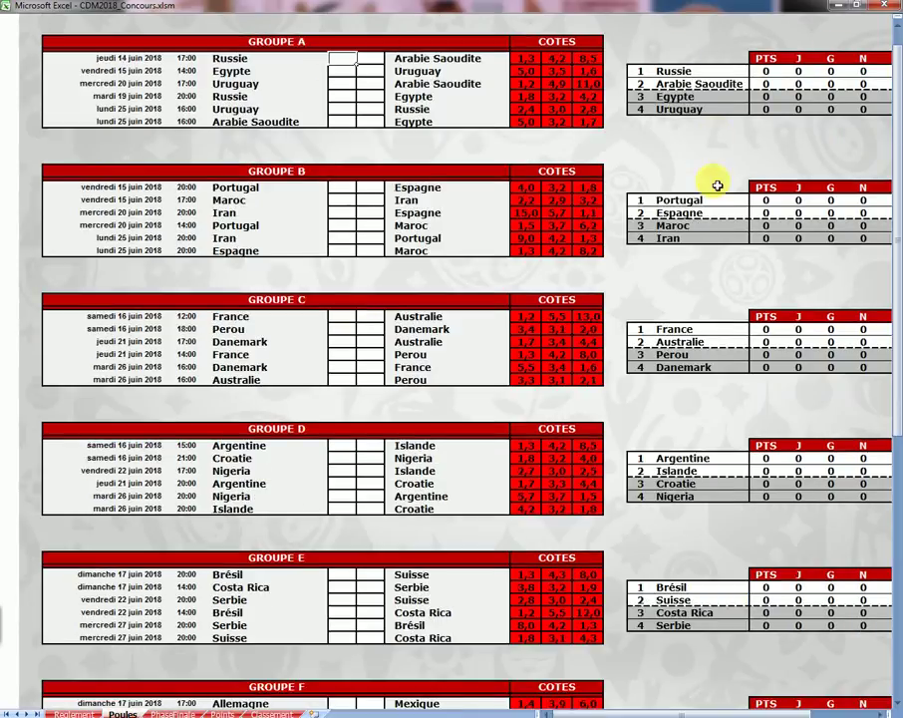
{"action": "left_click", "coordinate": [174, 712]}
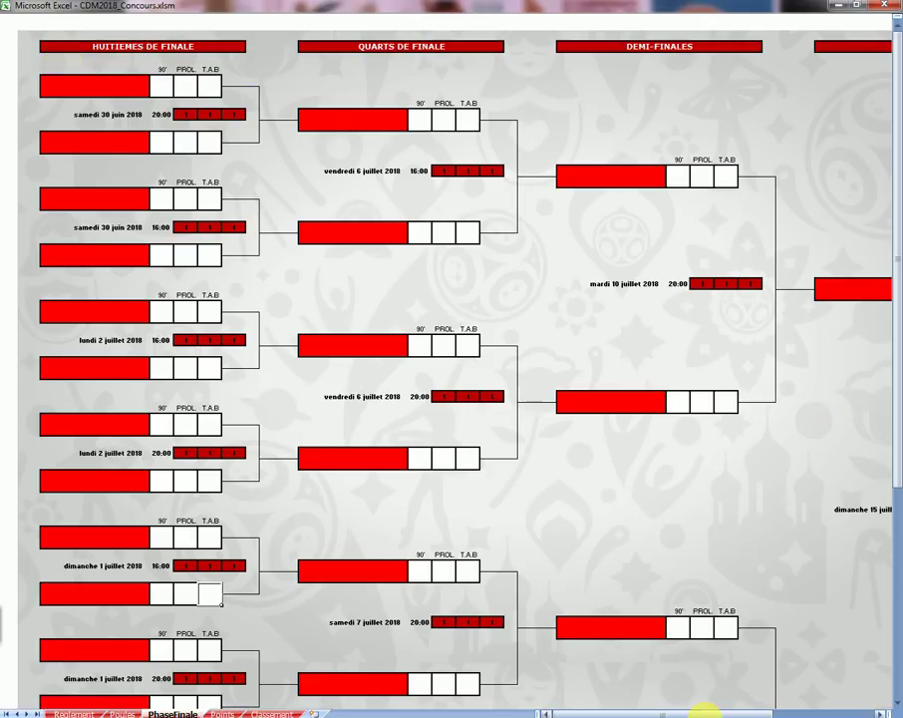
{"action": "left_click_drag", "start_coordinate": [714, 712], "coordinate": [635, 705]}
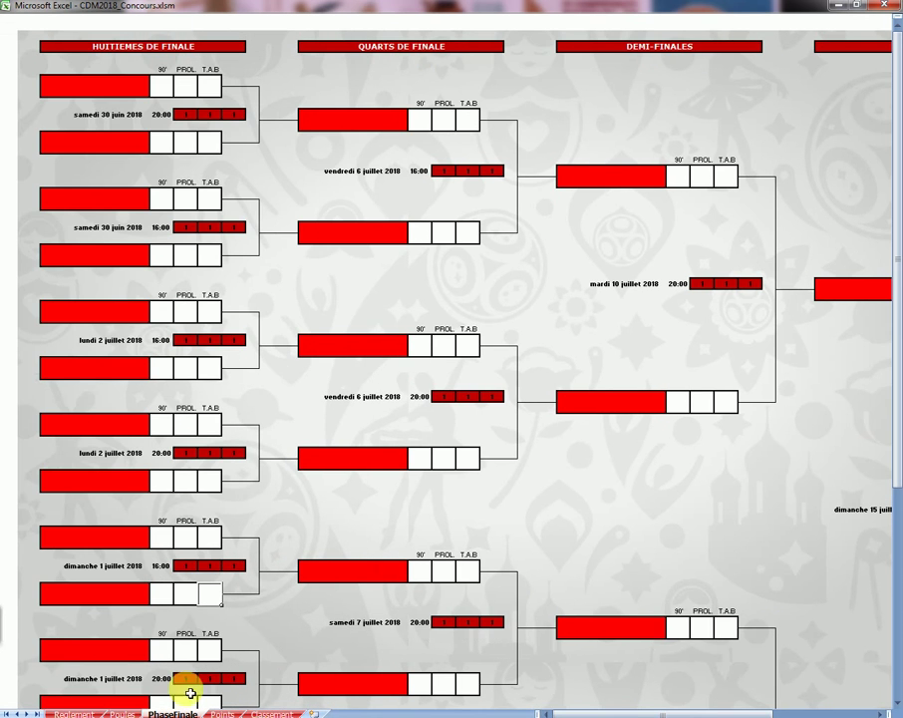
{"action": "left_click", "coordinate": [221, 714]}
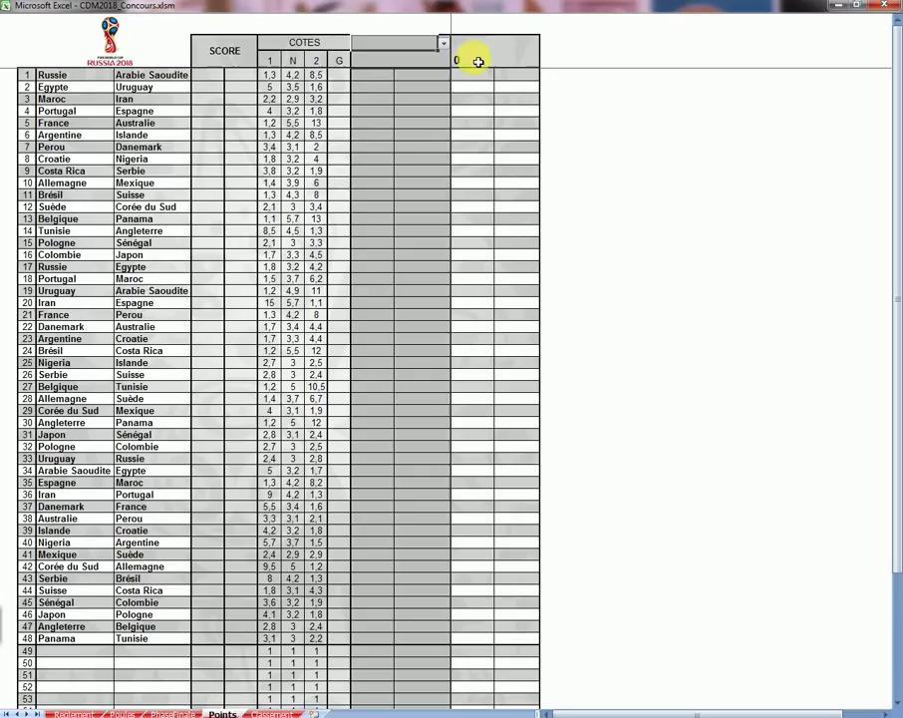
{"action": "left_click", "coordinate": [271, 713]}
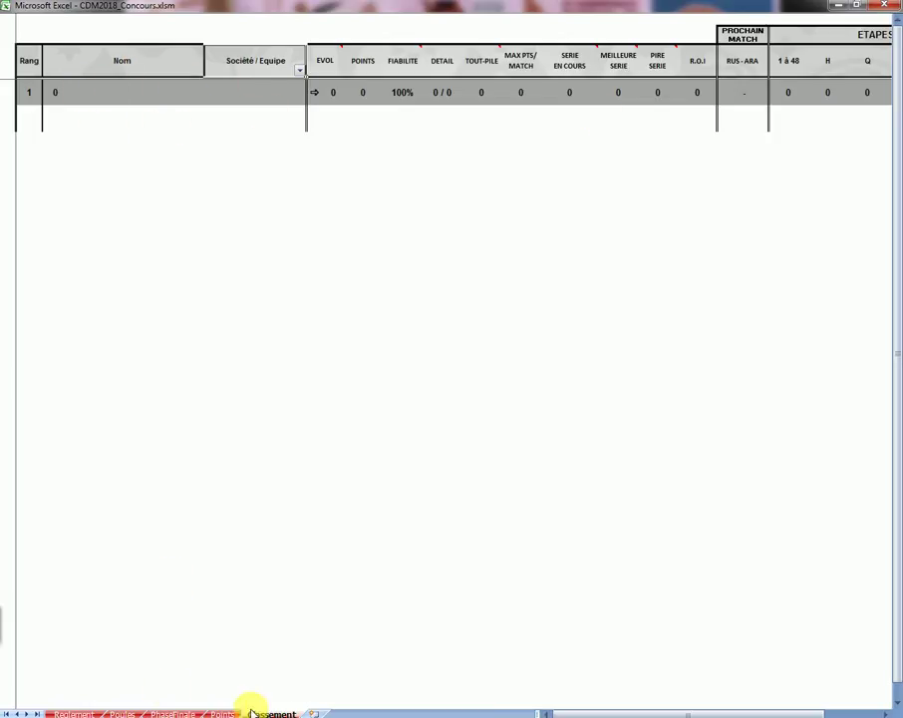
Read the contest rules on the Reglement sheet, from the contest purpose through the prediction deadlines of Etape 6.
{"action": "left_click", "coordinate": [70, 712]}
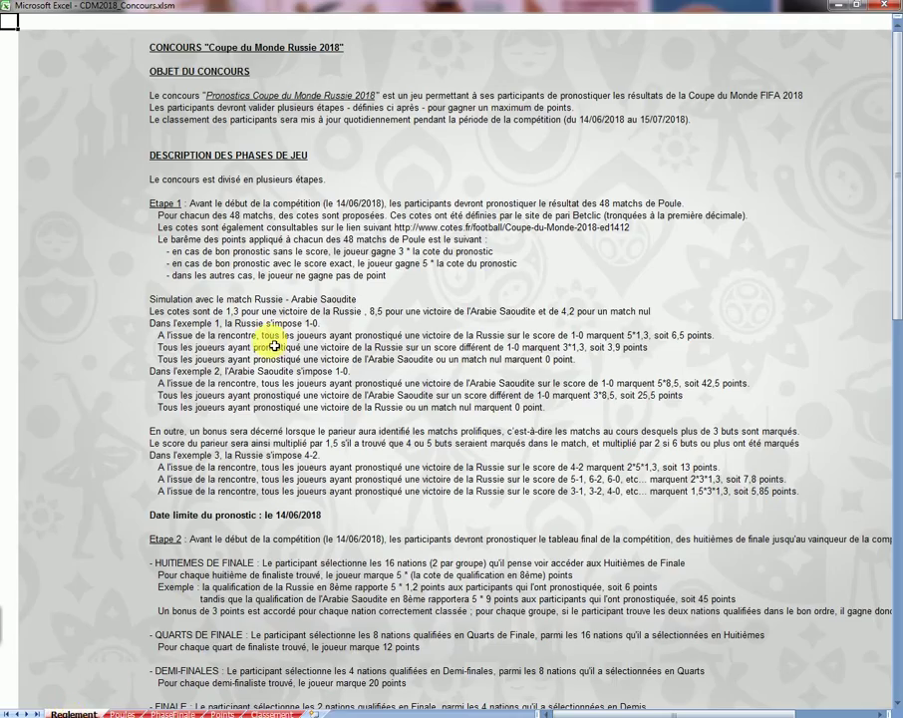
{"action": "scroll", "coordinate": [278, 341], "scroll_direction": "down", "scroll_amount": 4}
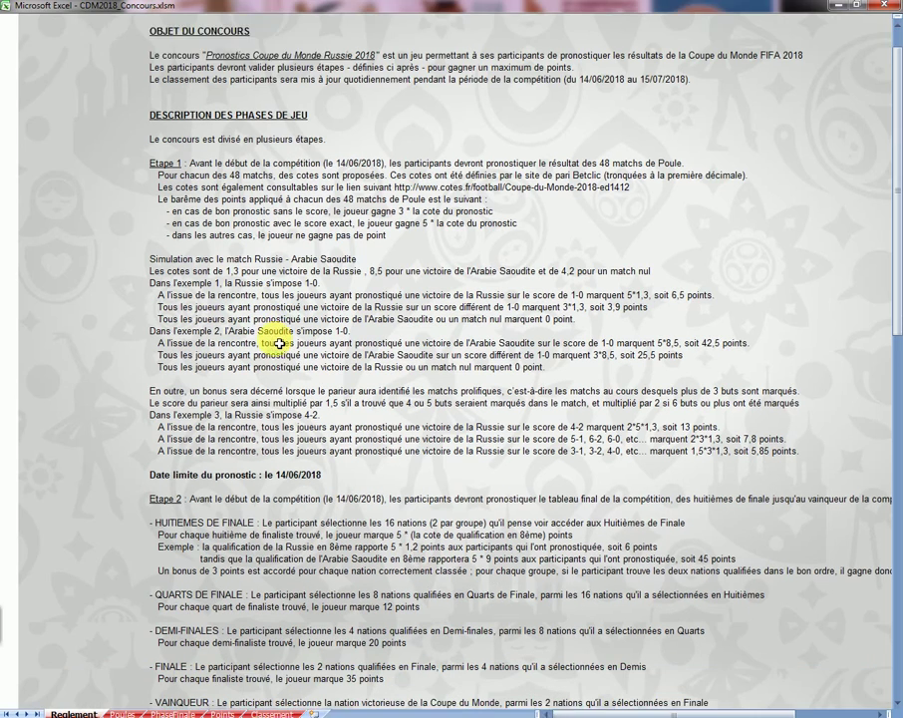
{"action": "scroll", "coordinate": [281, 349], "scroll_direction": "down", "scroll_amount": 3}
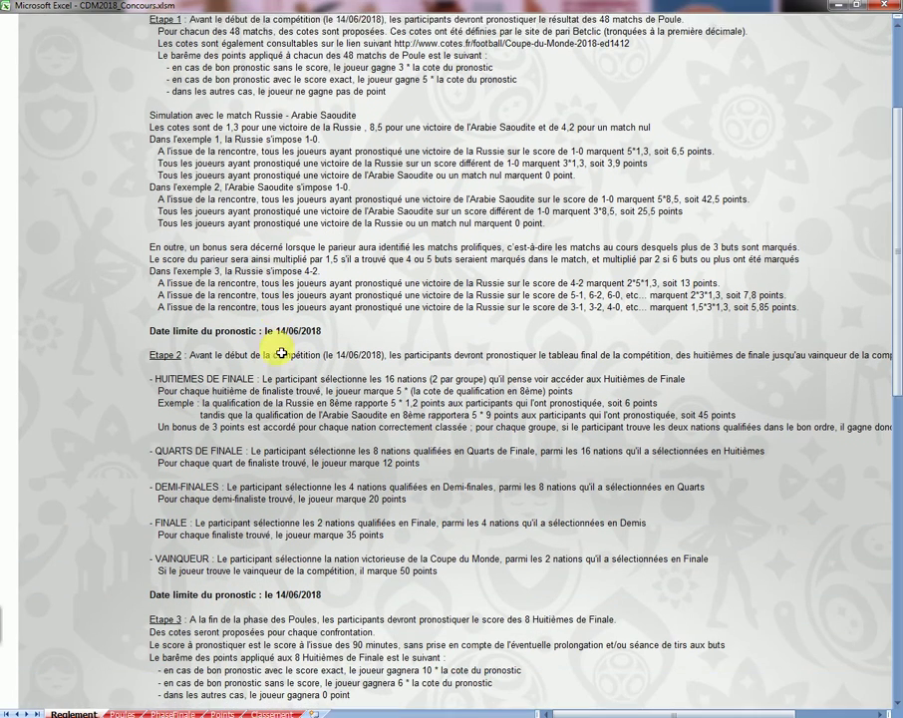
{"action": "scroll", "coordinate": [283, 350], "scroll_direction": "down", "scroll_amount": 6}
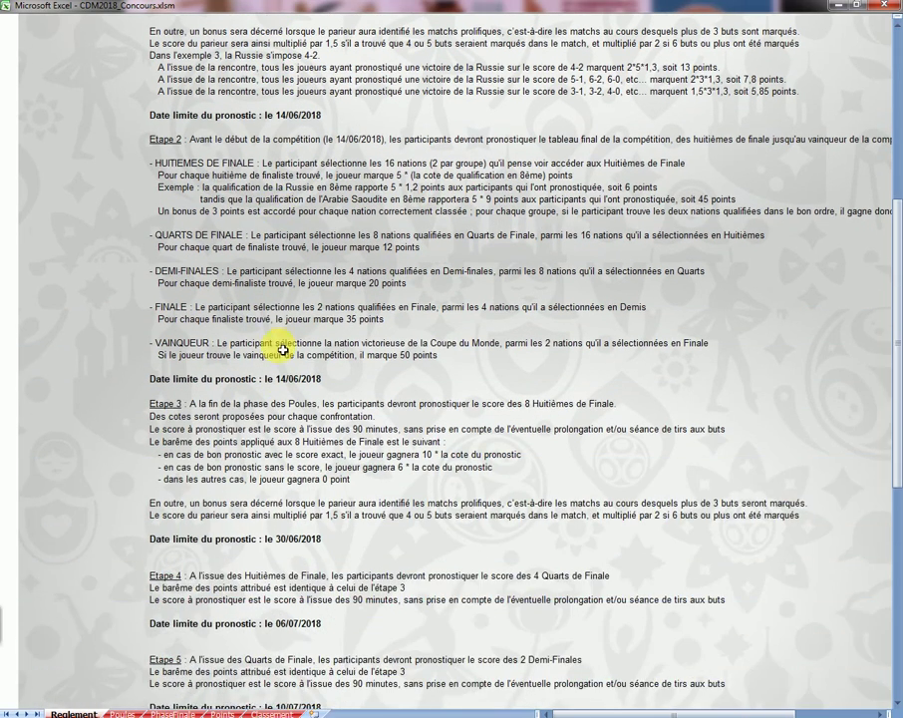
{"action": "scroll", "coordinate": [283, 350], "scroll_direction": "down", "scroll_amount": 2}
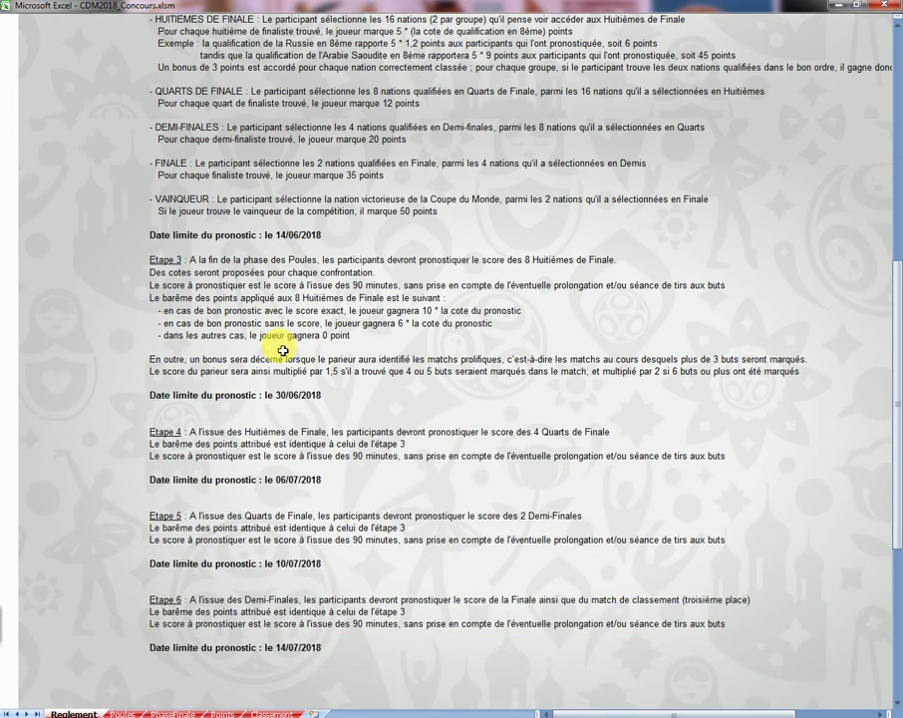
{"action": "scroll", "coordinate": [283, 350], "scroll_direction": "up", "scroll_amount": 5}
{"action": "scroll", "coordinate": [283, 349], "scroll_direction": "up", "scroll_amount": 5}
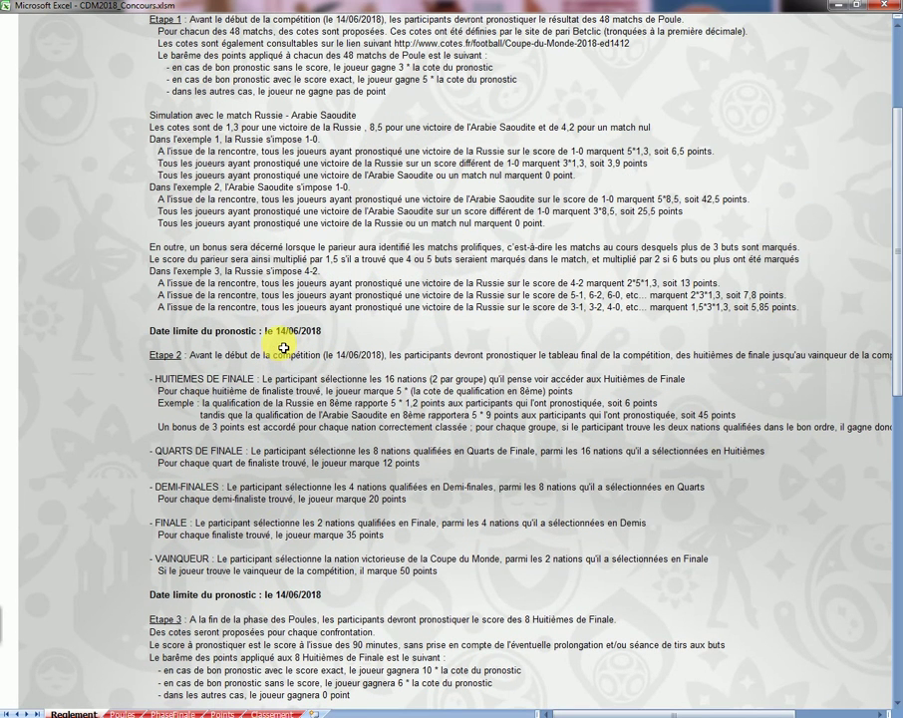
{"action": "scroll", "coordinate": [283, 350], "scroll_direction": "up", "scroll_amount": 5}
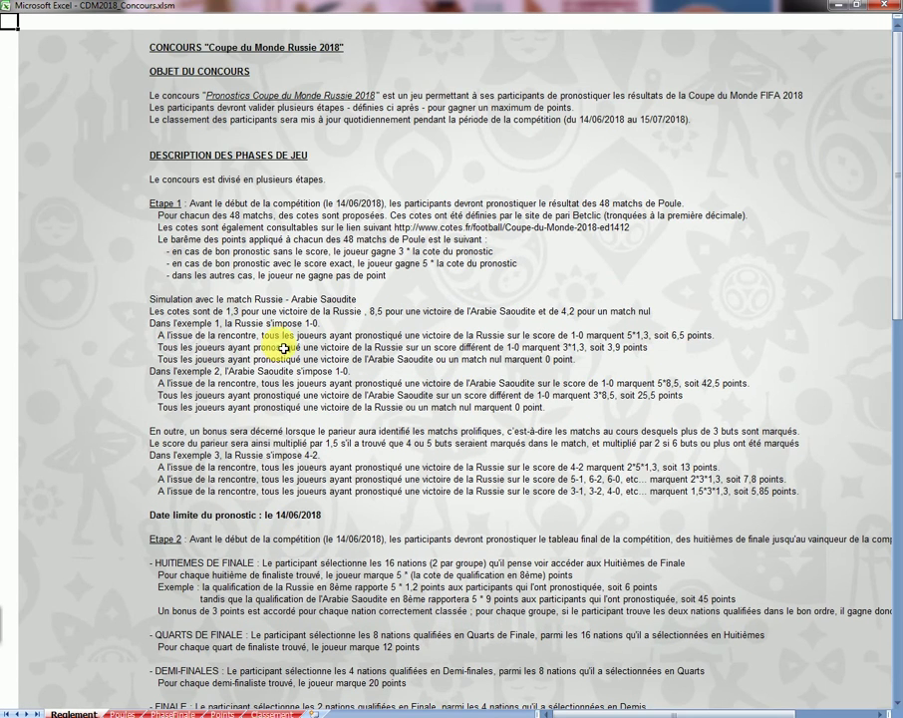
Launch the Tableau de Bord from the World Cup logo on the Points sheet and open the Paramétrer le Concours settings.
{"action": "left_click", "coordinate": [122, 714]}
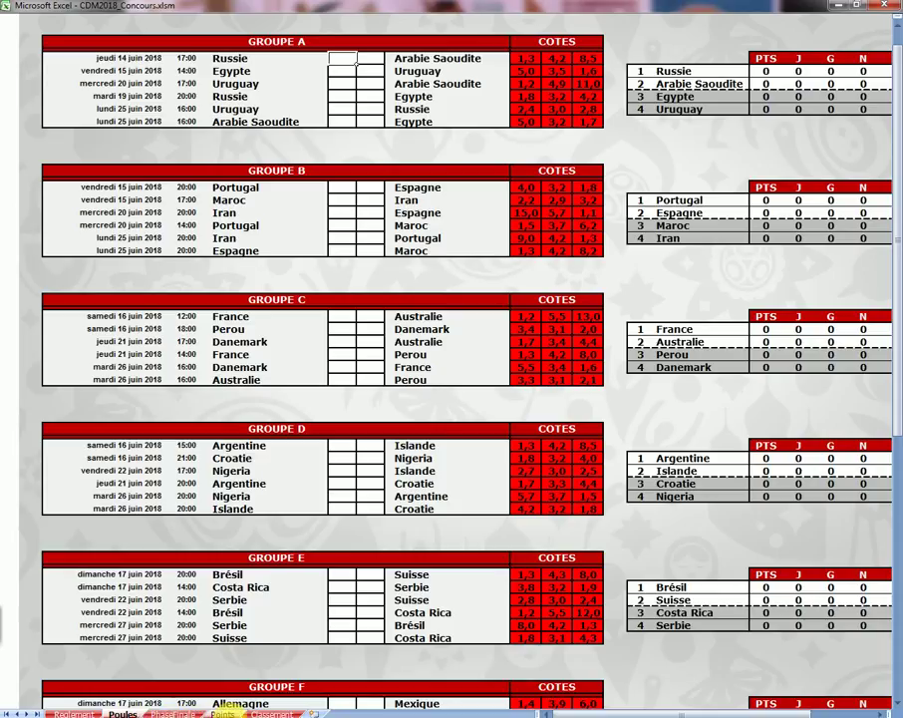
{"action": "left_click", "coordinate": [221, 714]}
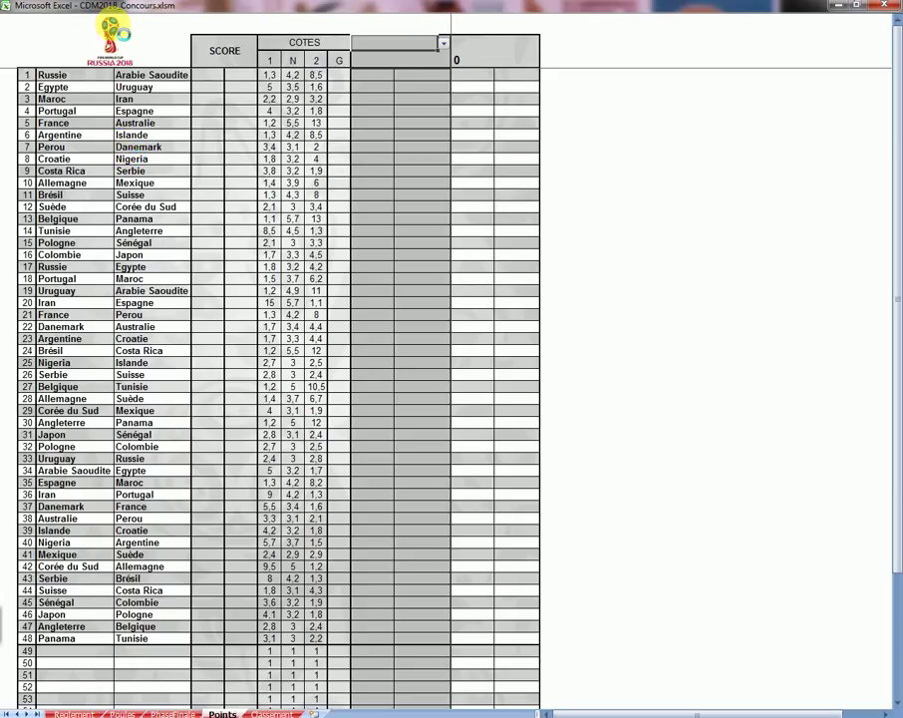
{"action": "left_click", "coordinate": [100, 28]}
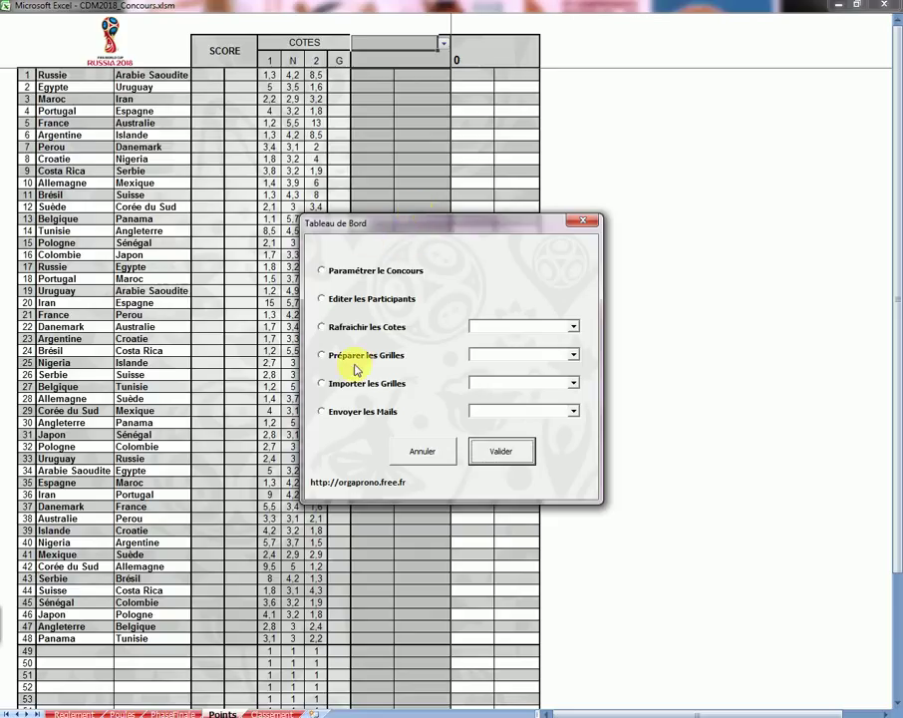
{"action": "left_click", "coordinate": [368, 273]}
{"action": "left_click", "coordinate": [319, 272]}
{"action": "left_click", "coordinate": [502, 459]}
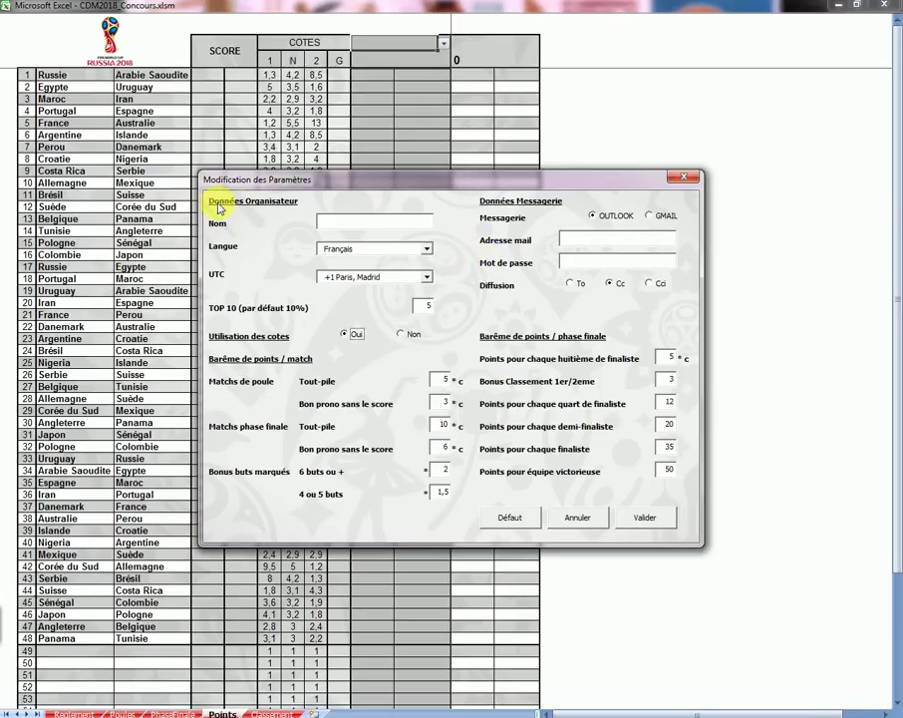
Fill in the organiser's name and choose Français as the language and +1 Paris, Madrid as the UTC zone.
{"action": "left_click", "coordinate": [365, 224]}
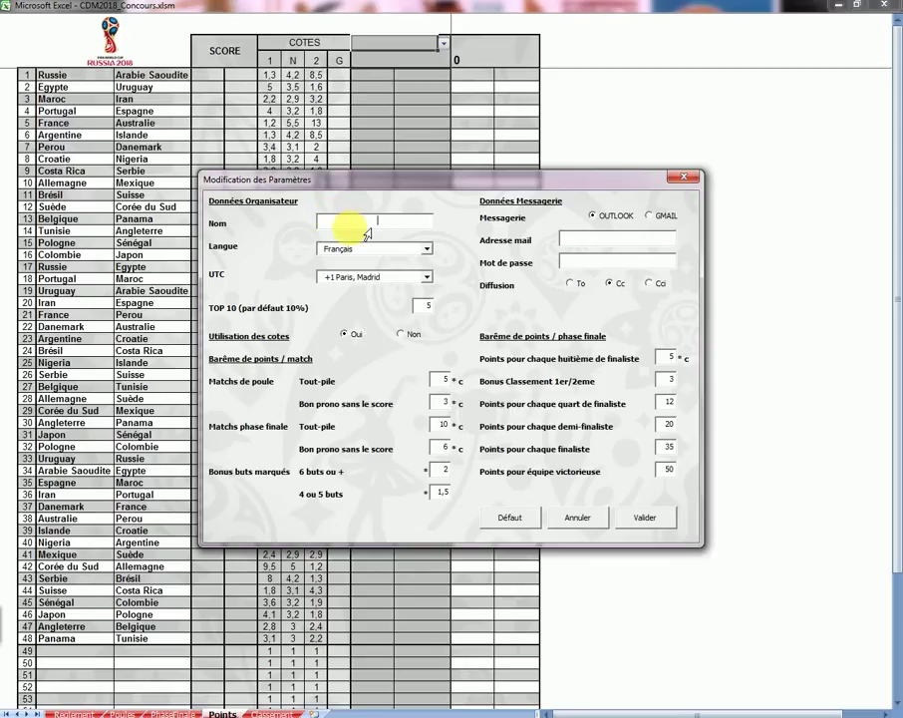
{"action": "type", "text": "Mathieu"}
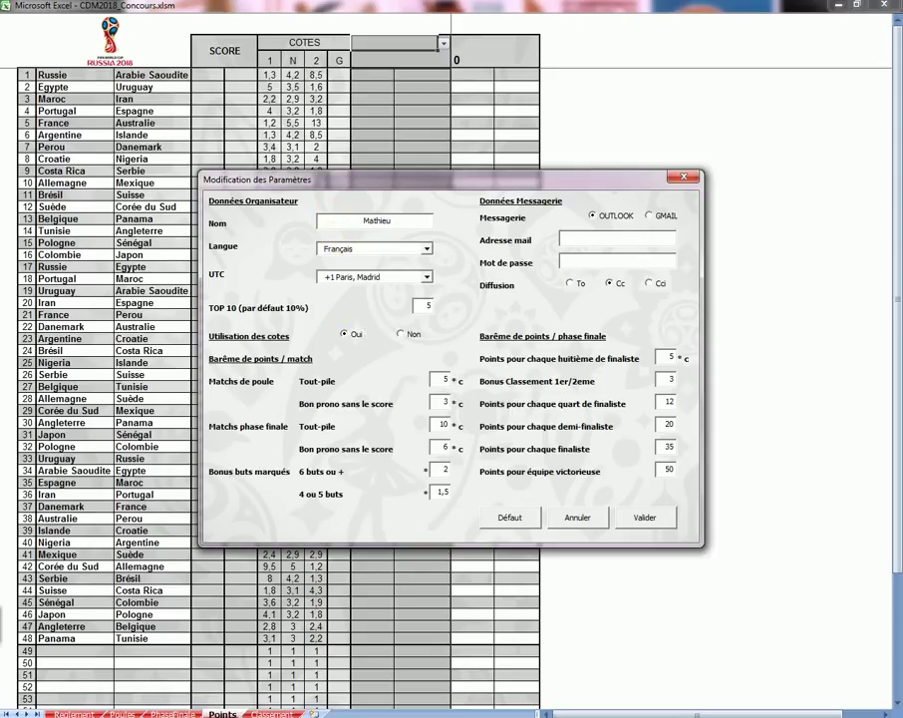
{"action": "left_click", "coordinate": [427, 249]}
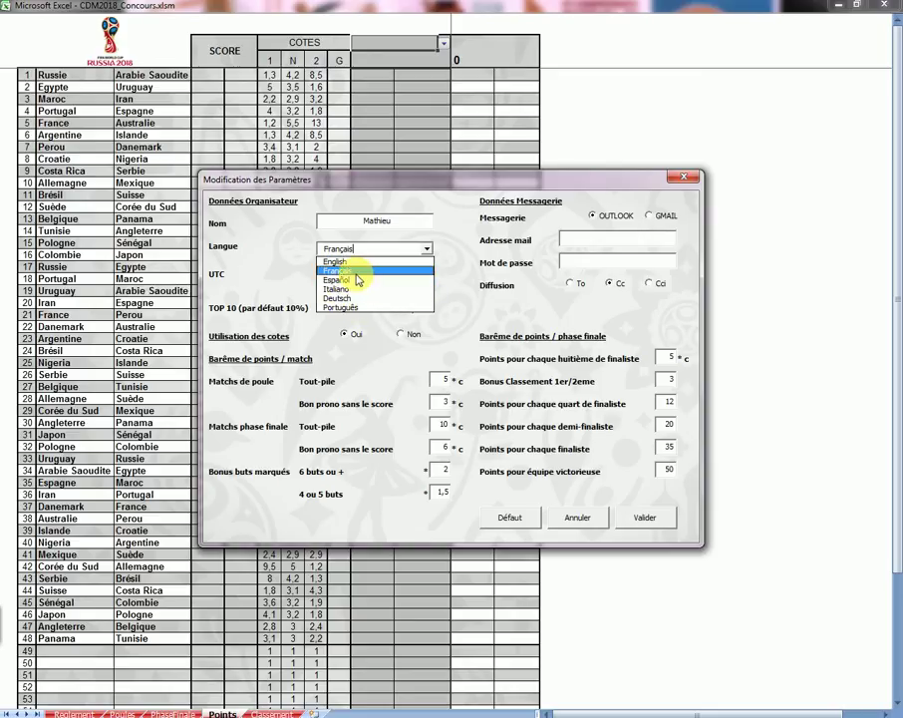
{"action": "left_click", "coordinate": [403, 272]}
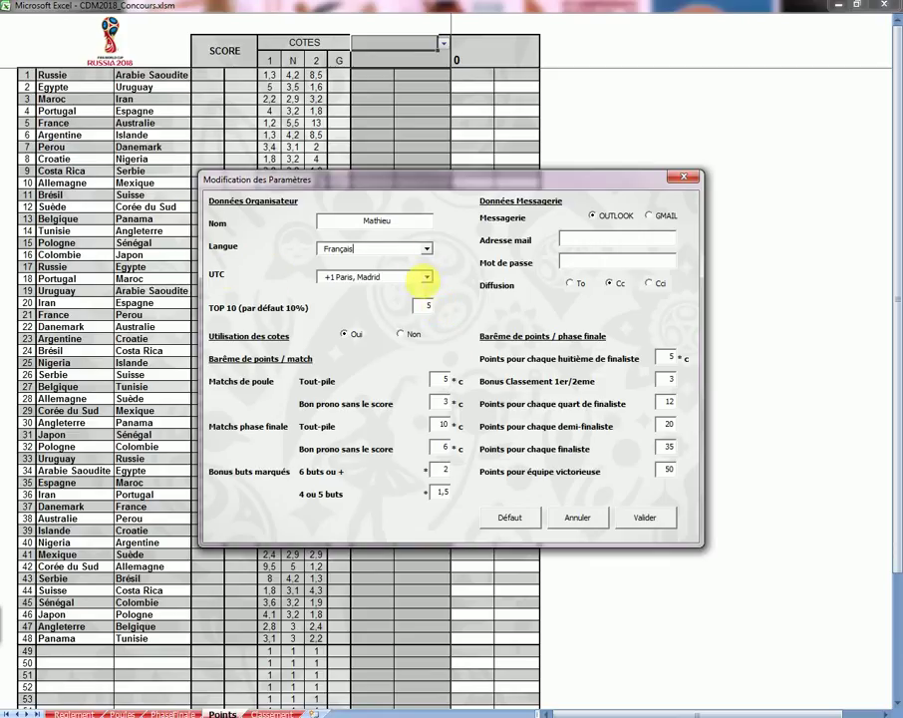
{"action": "left_click", "coordinate": [428, 278]}
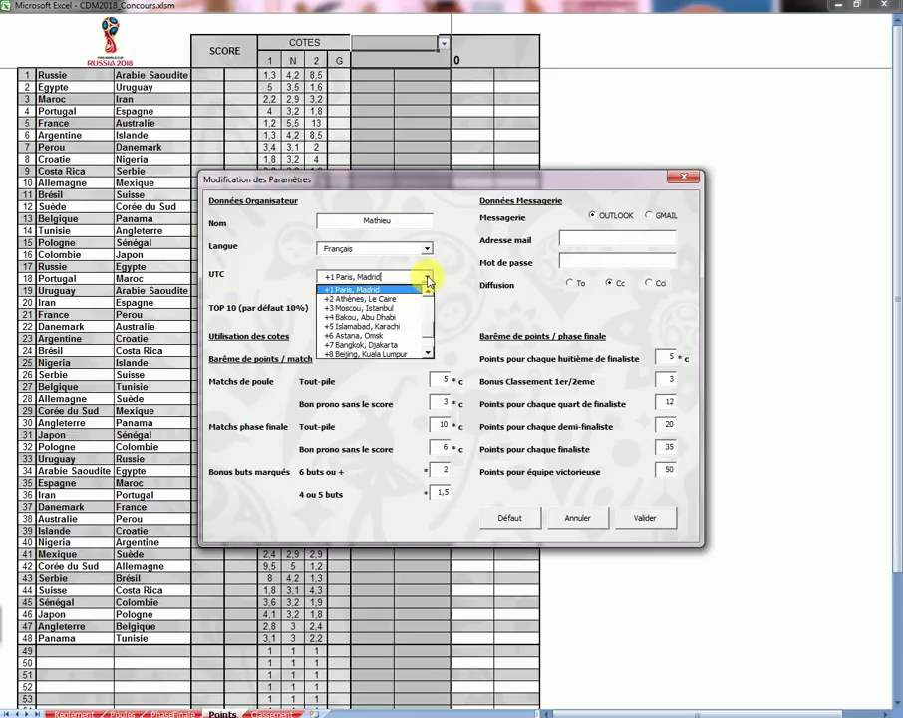
{"action": "left_click", "coordinate": [367, 289]}
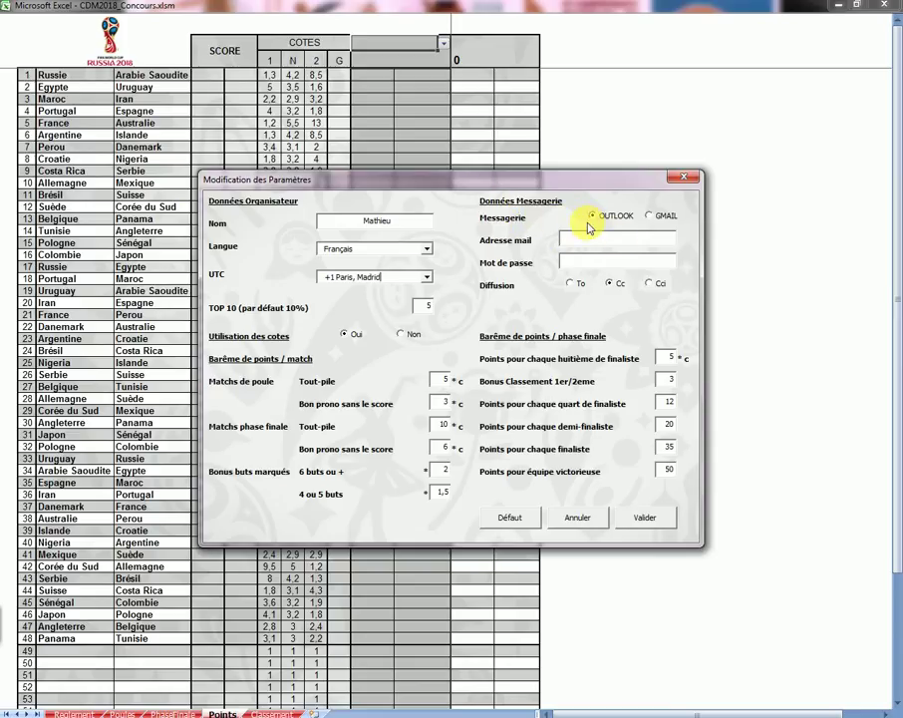
Choose OUTLOOK as the messaging service and Cc as the mail distribution mode, leaving the address and password fields empty.
{"action": "left_click", "coordinate": [665, 217]}
{"action": "left_click", "coordinate": [610, 217]}
{"action": "left_click", "coordinate": [619, 237]}
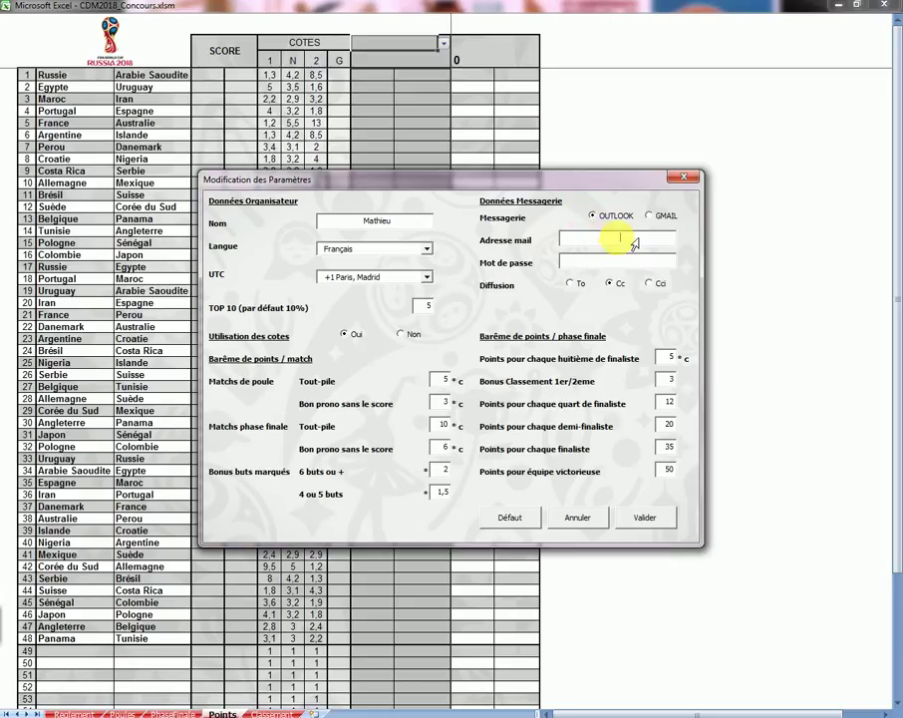
{"action": "key", "text": "Tab"}
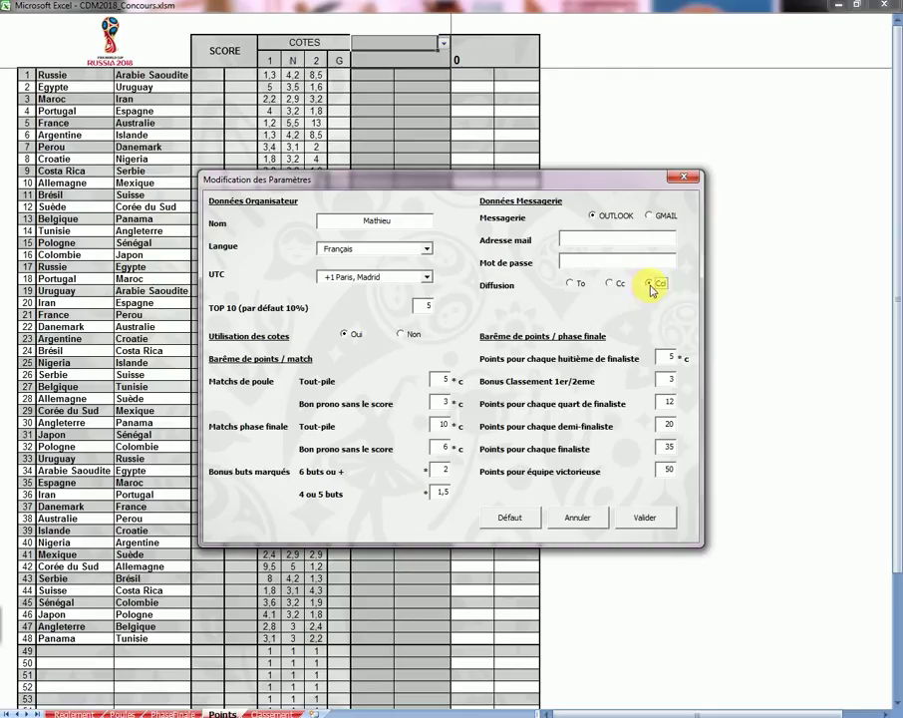
{"action": "left_click", "coordinate": [611, 284]}
{"action": "left_click", "coordinate": [651, 284]}
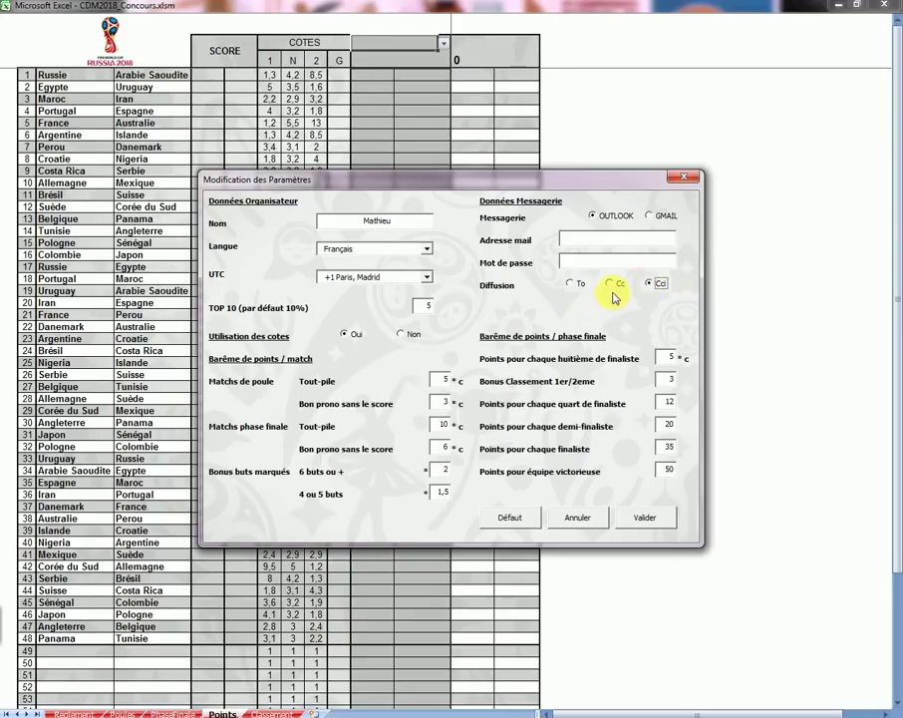
{"action": "left_click", "coordinate": [572, 284]}
{"action": "left_click", "coordinate": [613, 284]}
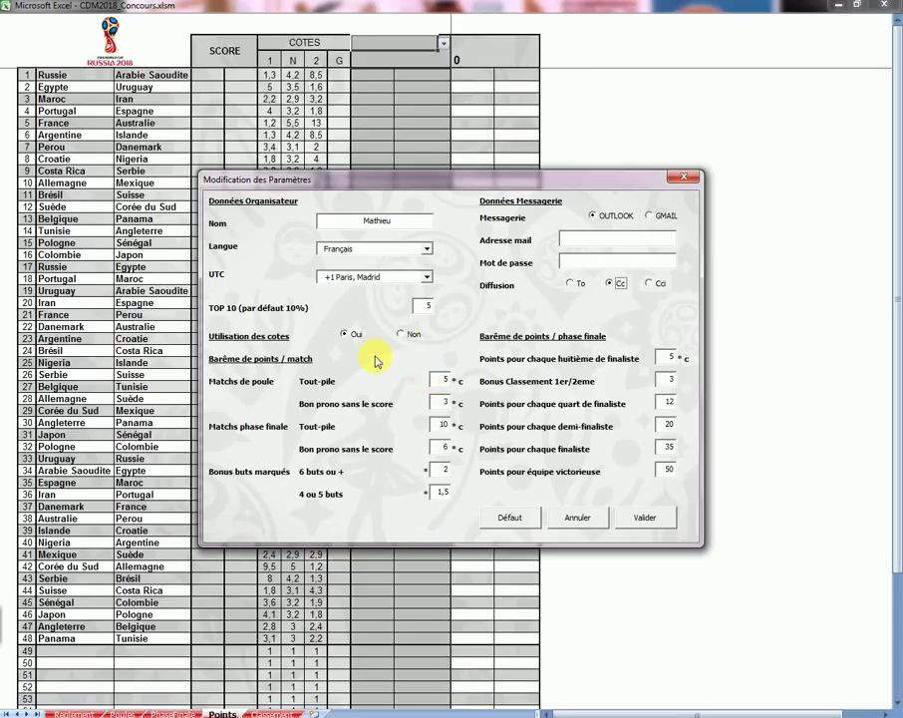
Compare the settings with and without odds and examine the points scales for group matches, final-phase matches and goal bonuses.
{"action": "left_click", "coordinate": [401, 335]}
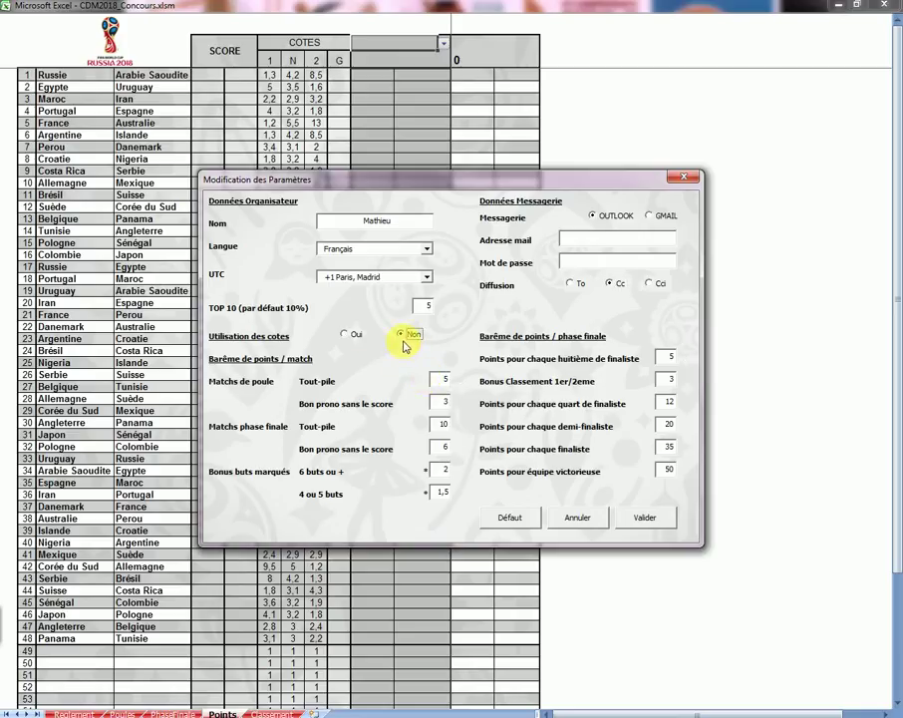
{"action": "left_click", "coordinate": [351, 336]}
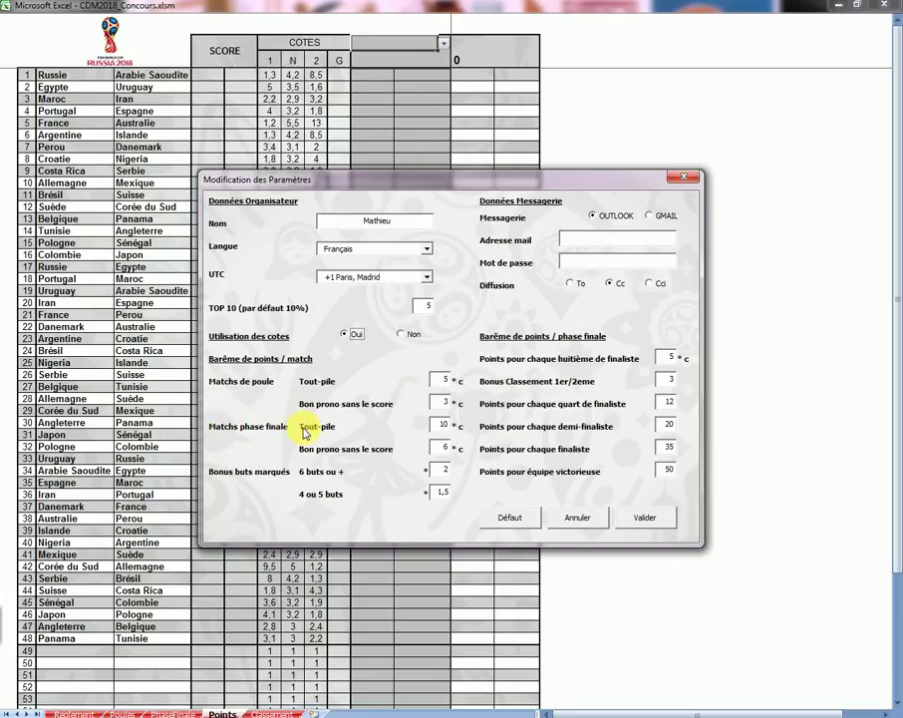
{"action": "double_click", "coordinate": [441, 425]}
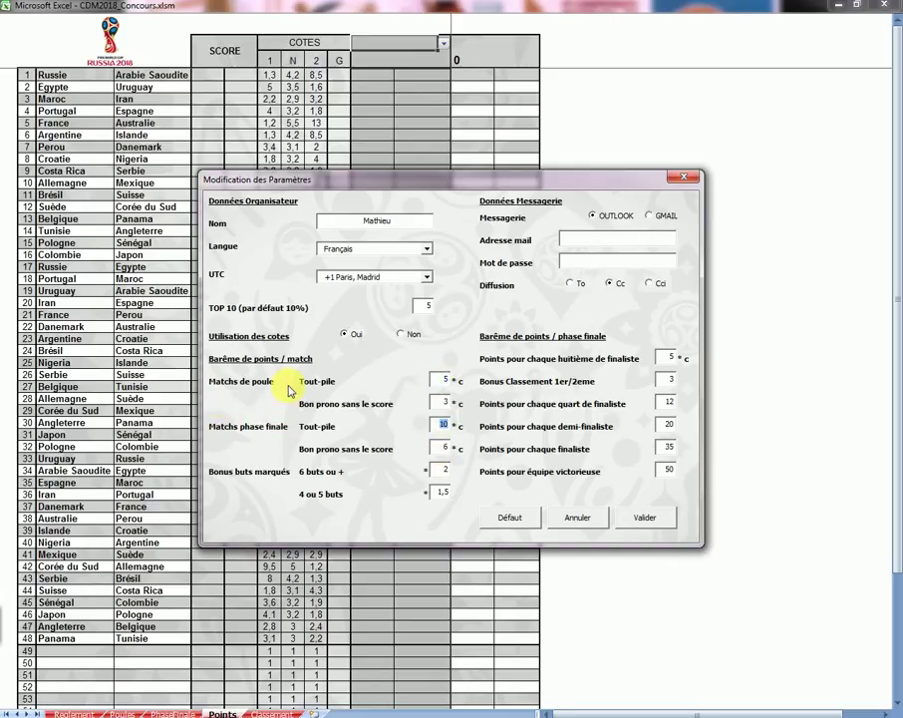
{"action": "left_click", "coordinate": [439, 426]}
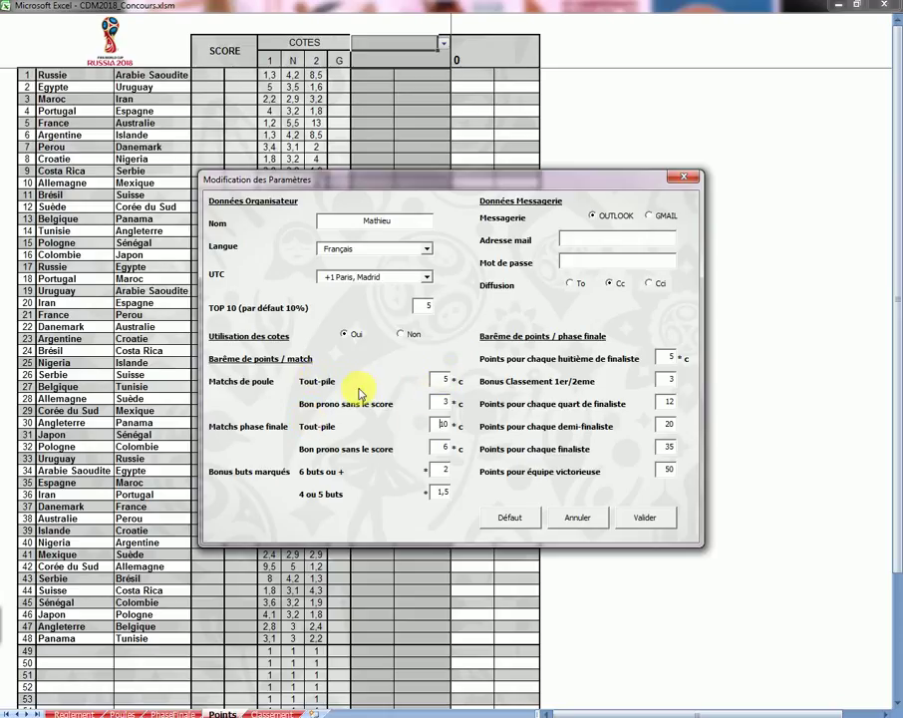
{"action": "left_click", "coordinate": [446, 380]}
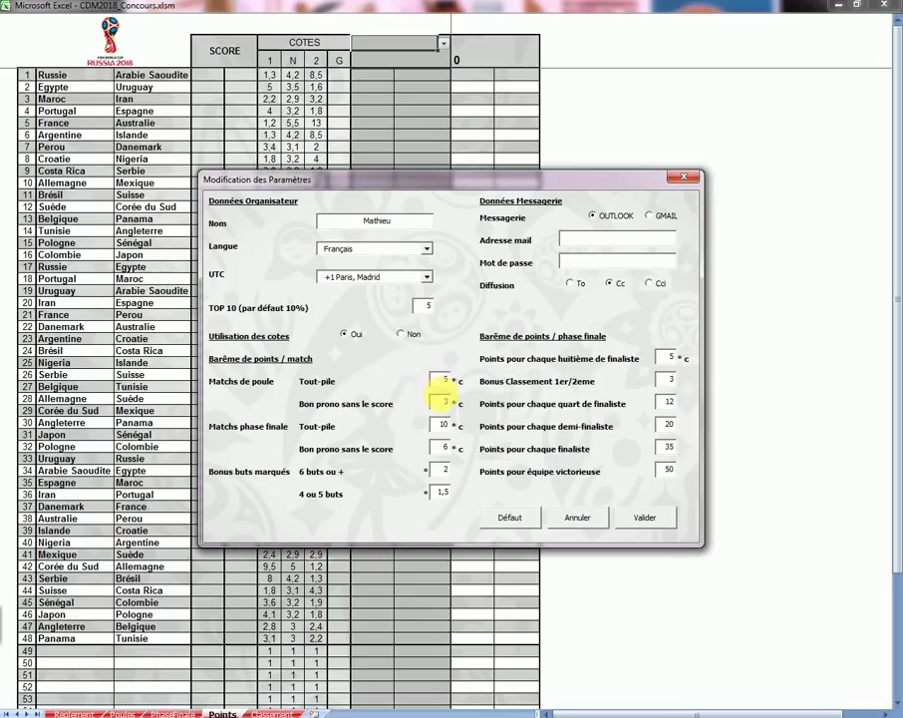
{"action": "left_click", "coordinate": [439, 403]}
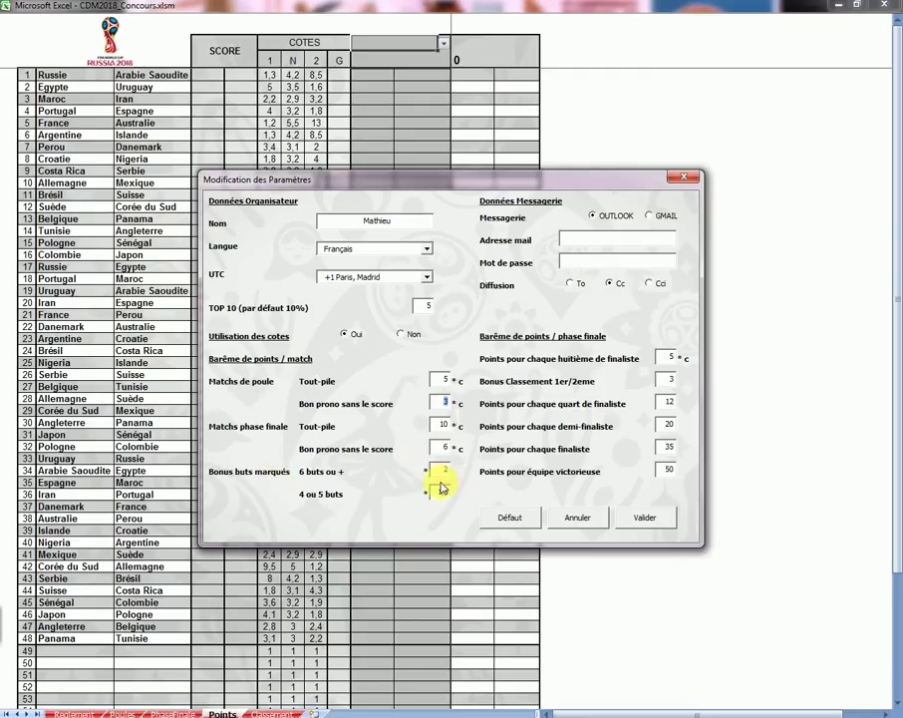
{"action": "double_click", "coordinate": [437, 468]}
{"action": "left_click", "coordinate": [435, 490]}
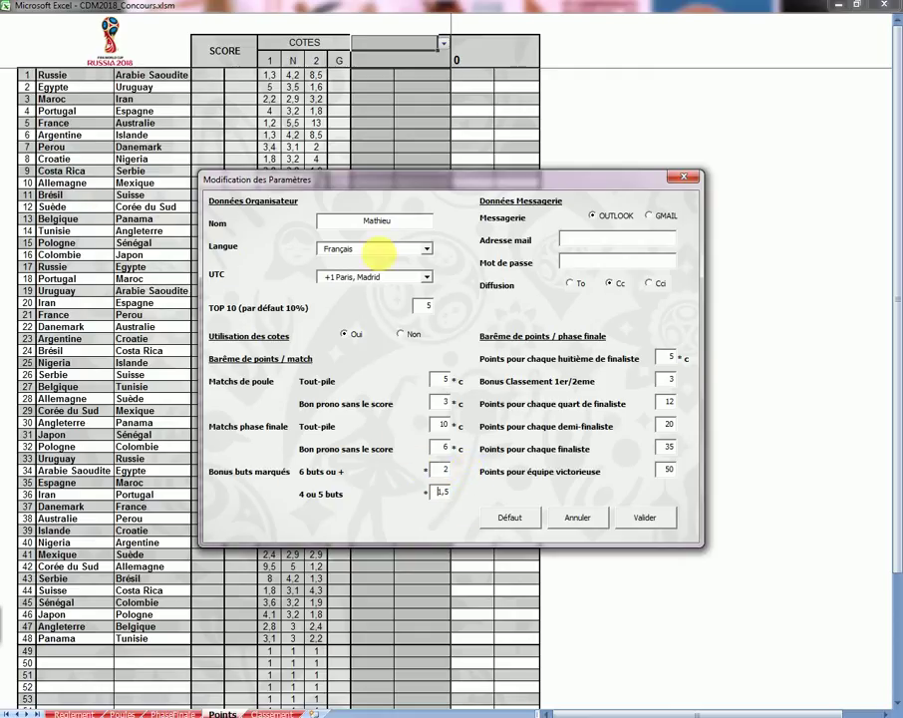
{"action": "left_click", "coordinate": [448, 488]}
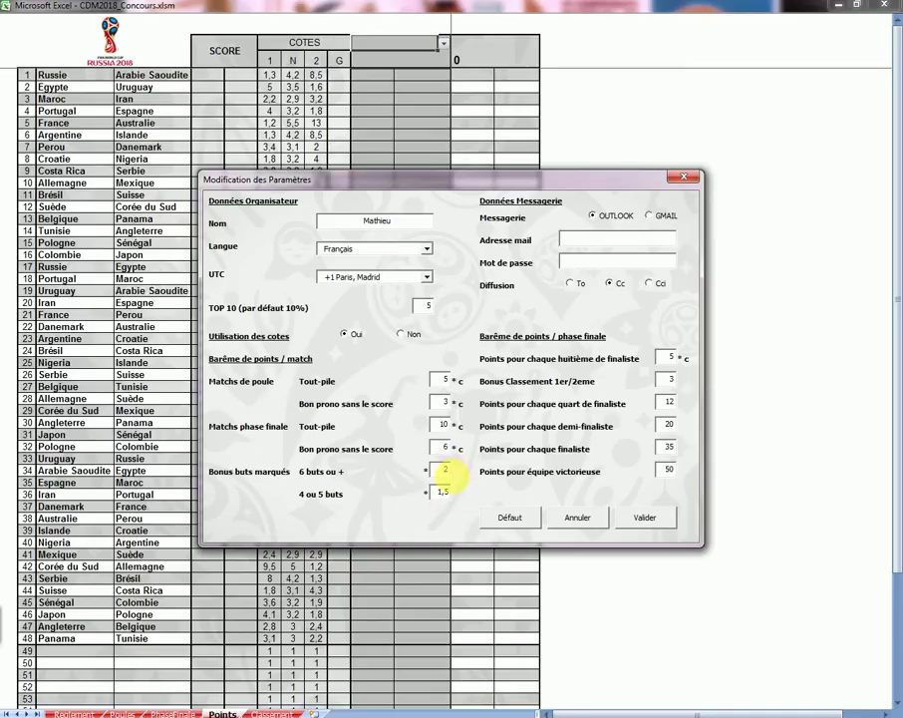
{"action": "left_click", "coordinate": [444, 491]}
Examine the final-phase points scale with and without odds, and close the contest settings without saving.
{"action": "double_click", "coordinate": [680, 358]}
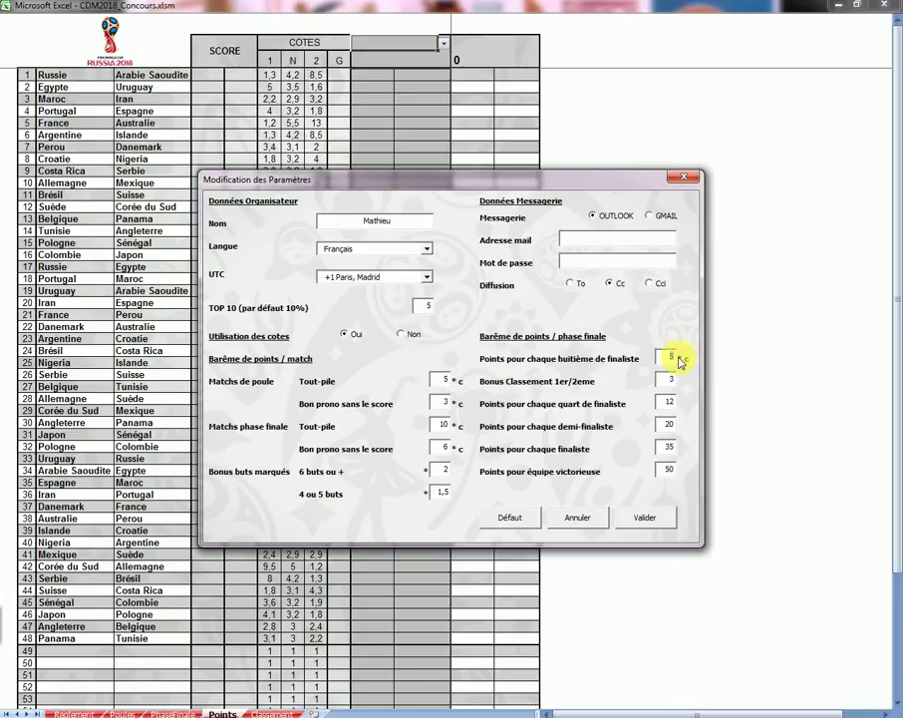
{"action": "left_click", "coordinate": [415, 339]}
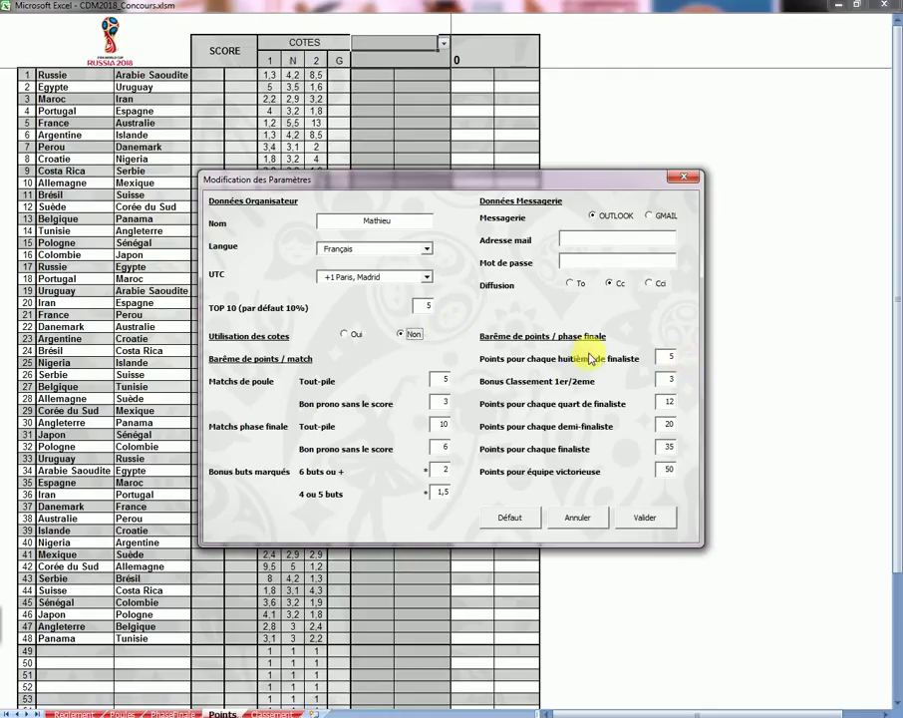
{"action": "left_click", "coordinate": [373, 336]}
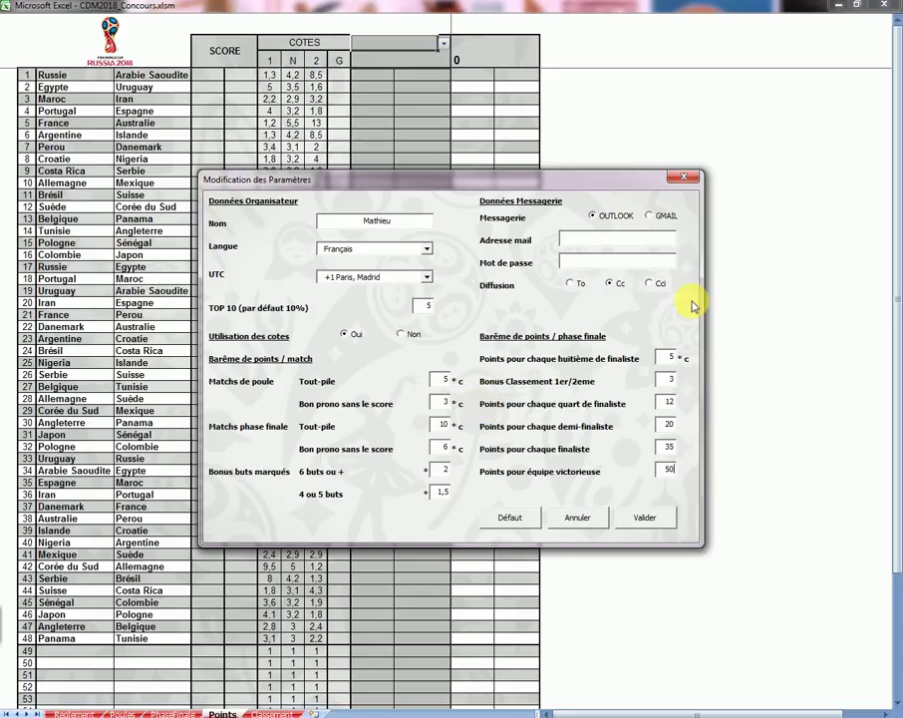
{"action": "left_click", "coordinate": [578, 525]}
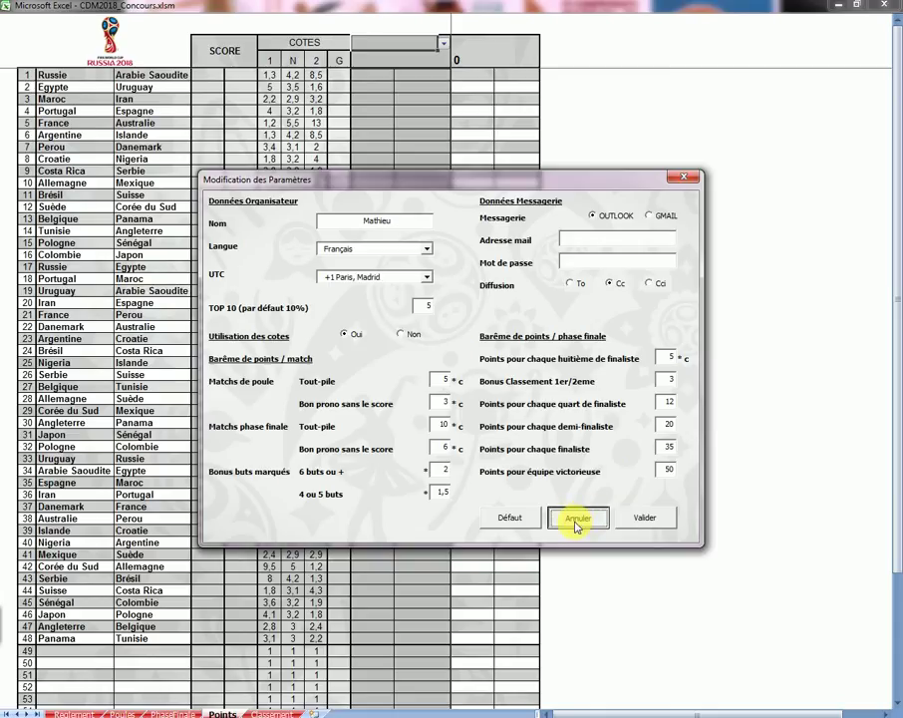
{"action": "left_click", "coordinate": [577, 524]}
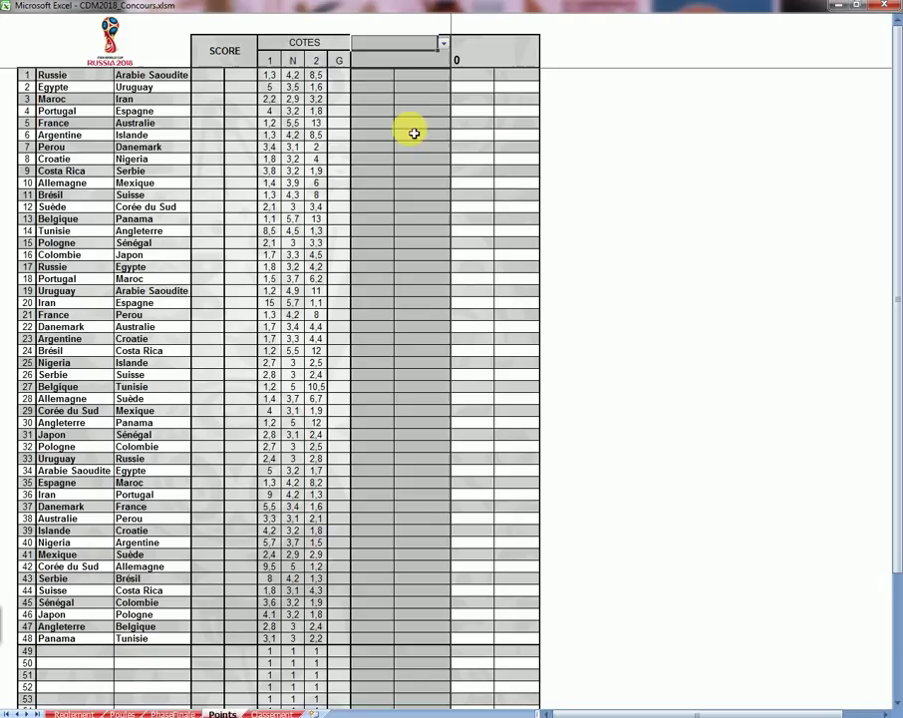
Reopen the Tableau de Bord from the World Cup logo and choose Rafraichir les Cotes in Automatique mode, keeping the odds columns uncovered.
{"action": "left_click", "coordinate": [115, 38]}
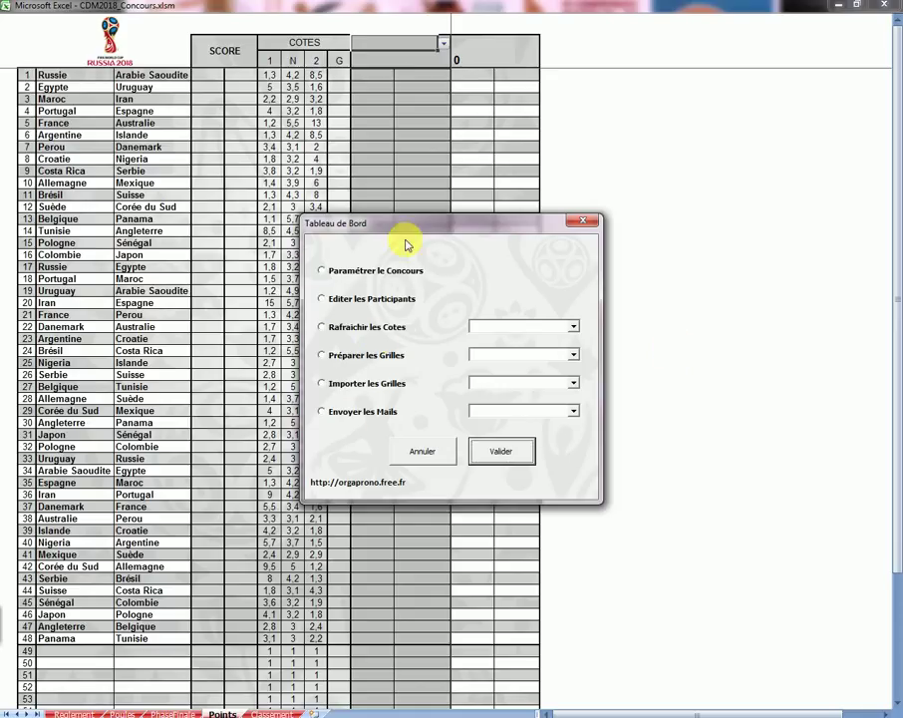
{"action": "left_click_drag", "start_coordinate": [426, 217], "coordinate": [420, 199]}
{"action": "left_click", "coordinate": [345, 309]}
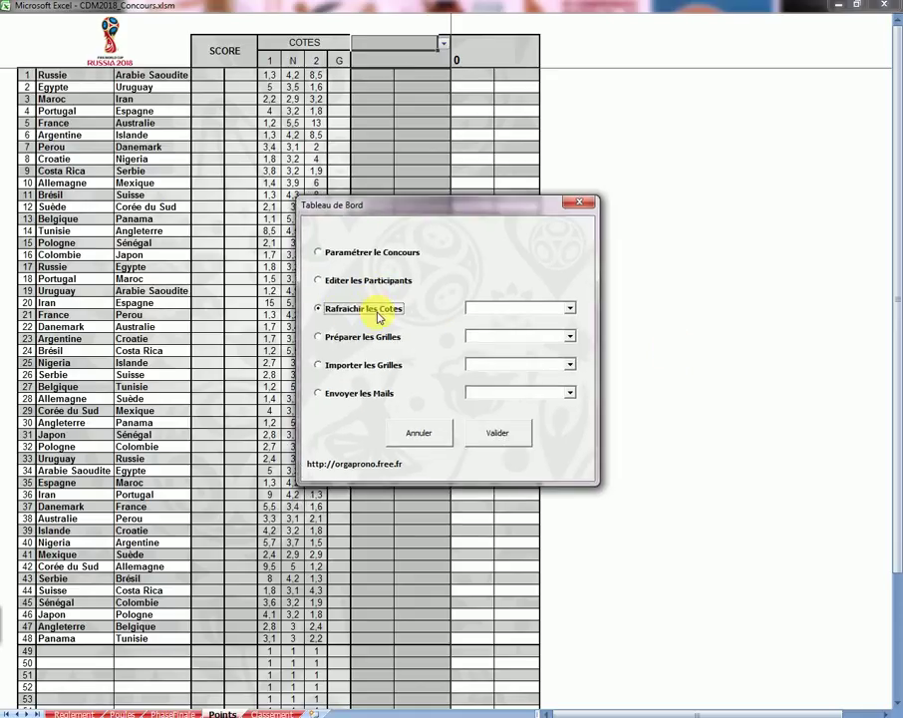
{"action": "left_click", "coordinate": [570, 308]}
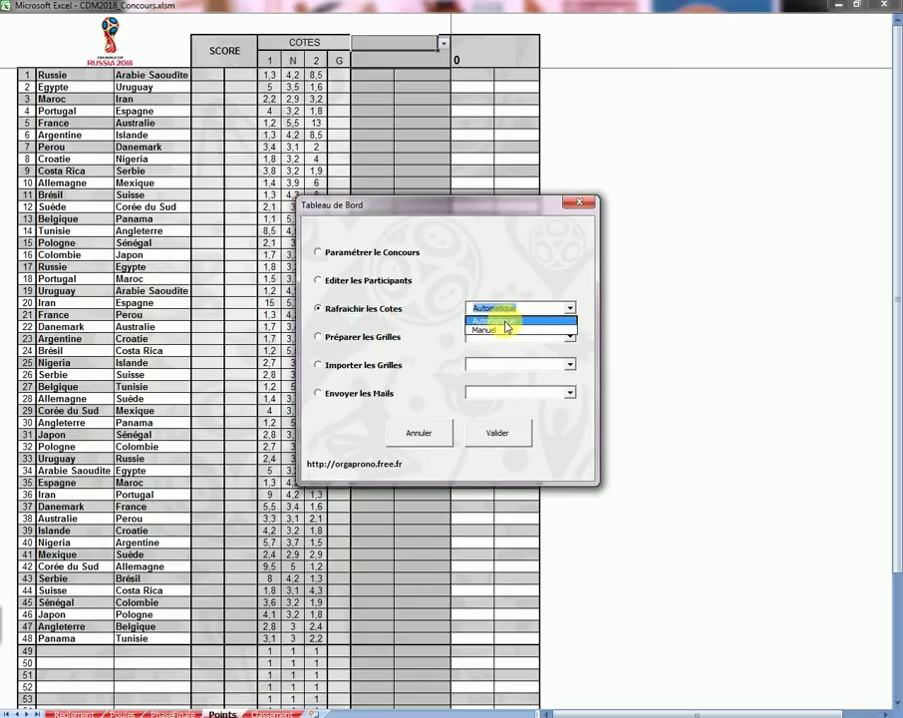
{"action": "left_click", "coordinate": [506, 322]}
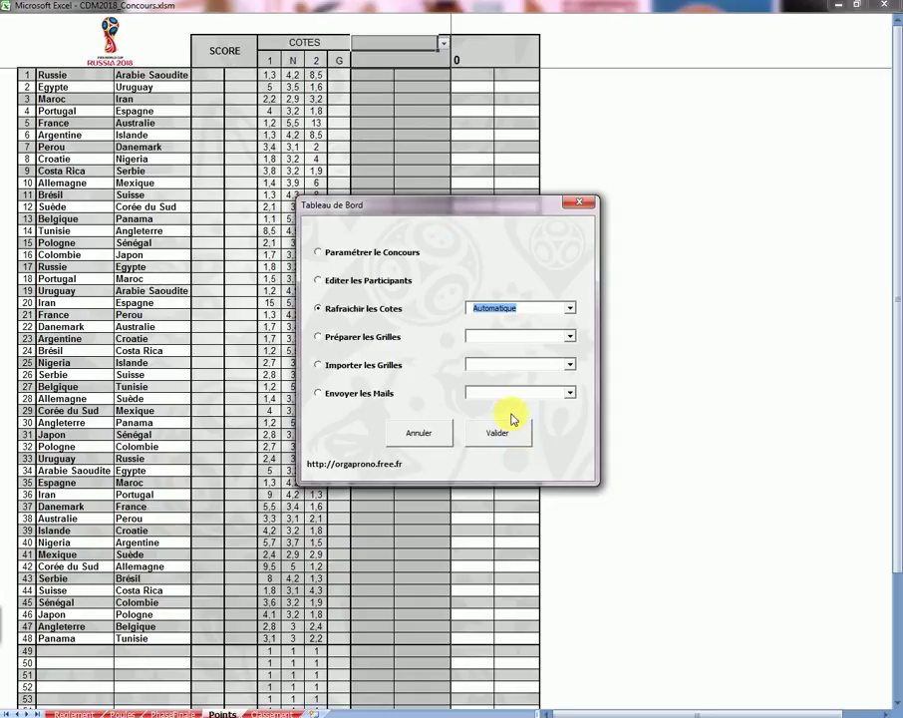
{"action": "left_click_drag", "start_coordinate": [439, 205], "coordinate": [440, 200]}
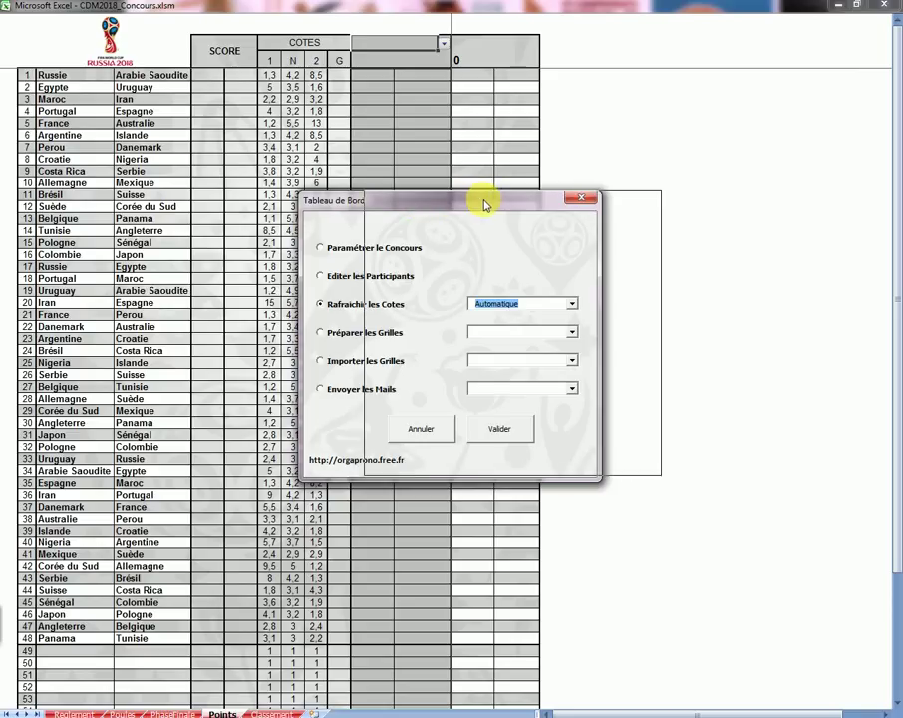
{"action": "left_click_drag", "start_coordinate": [425, 194], "coordinate": [485, 190]}
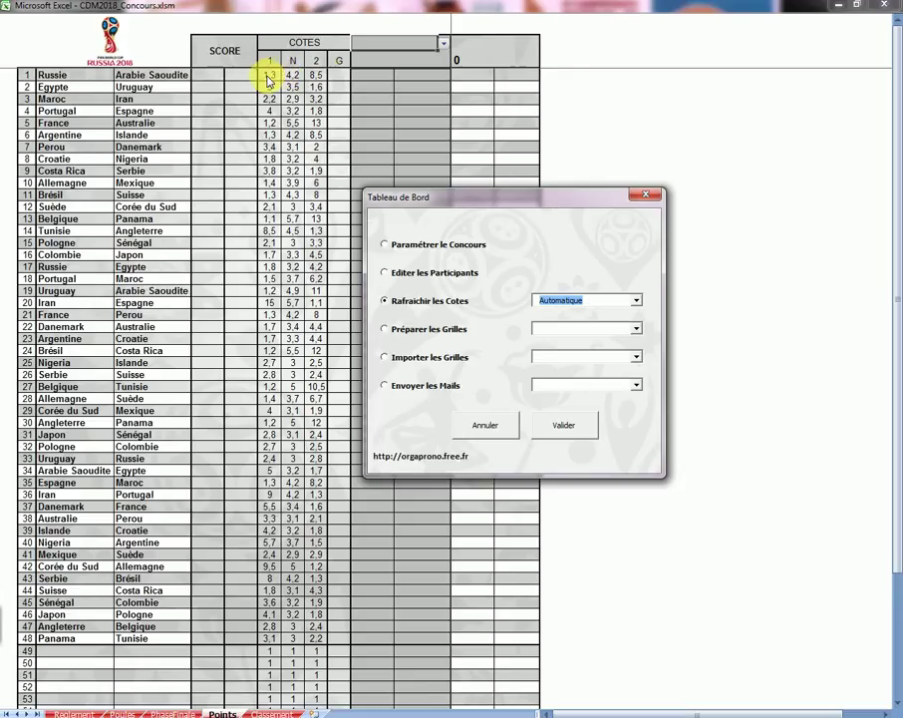
Switch the odds refresh to Manuel and set the Russie–Arabie Saoudite odds to 1,5, 4,5 and 8.
{"action": "left_click", "coordinate": [635, 302]}
{"action": "left_click", "coordinate": [555, 321]}
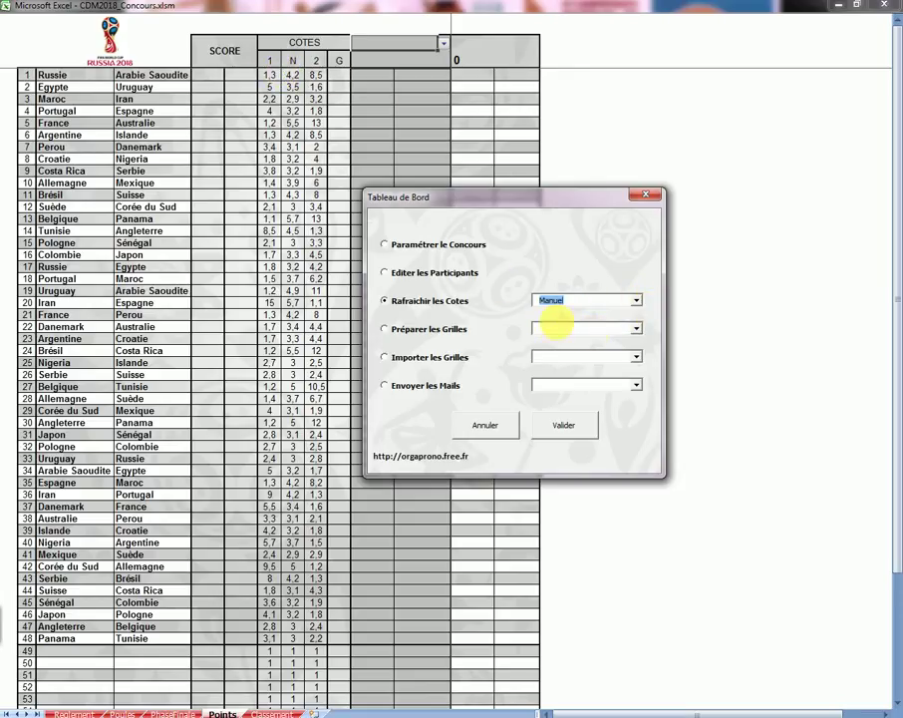
{"action": "left_click", "coordinate": [575, 424]}
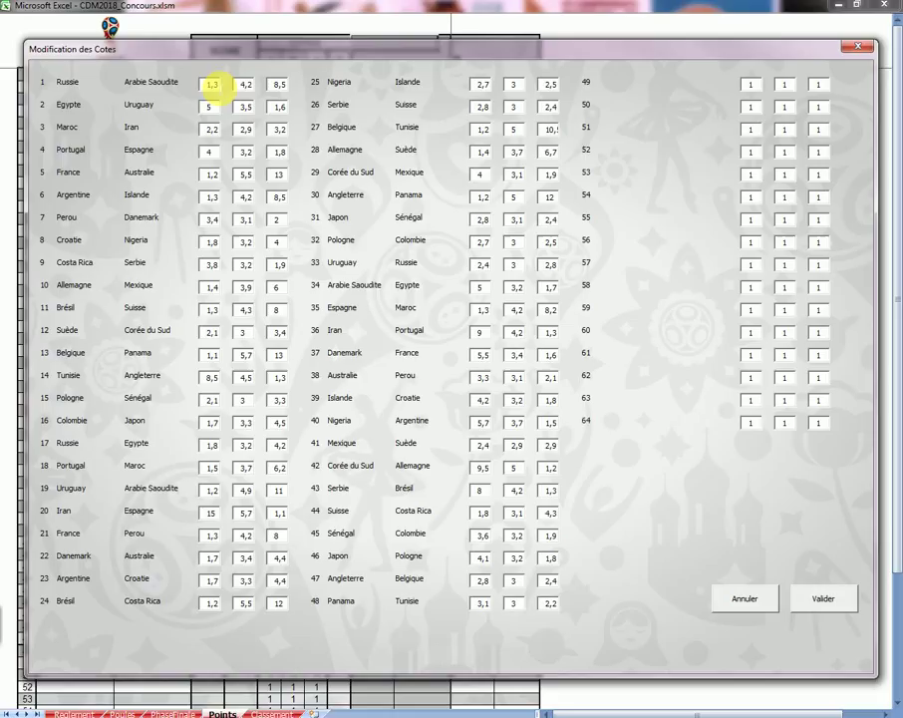
{"action": "type", "text": "5"}
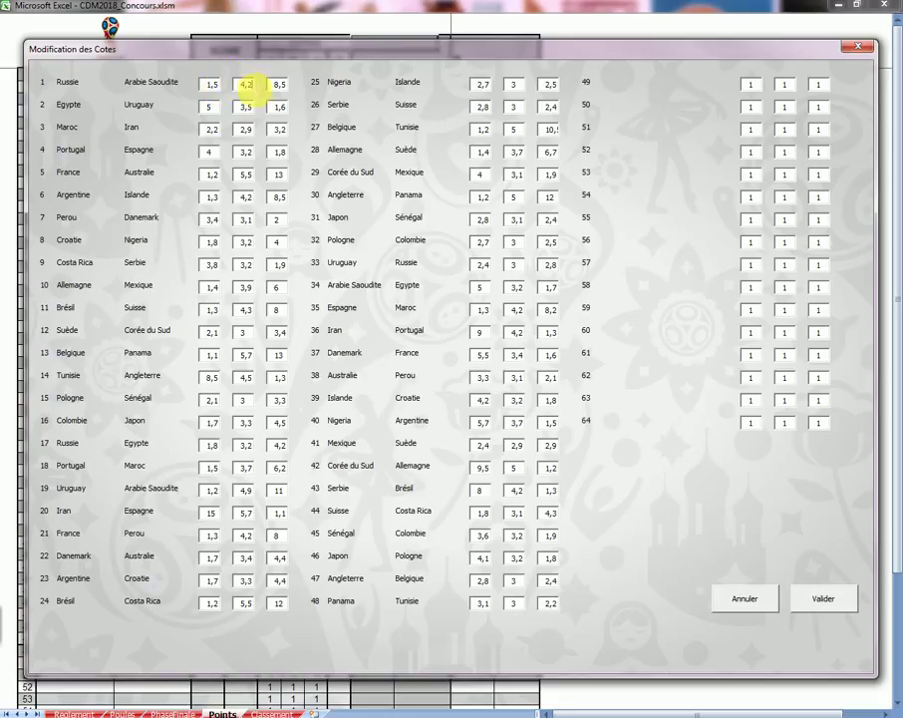
{"action": "type", "text": "50"}
{"action": "left_click", "coordinate": [824, 603]}
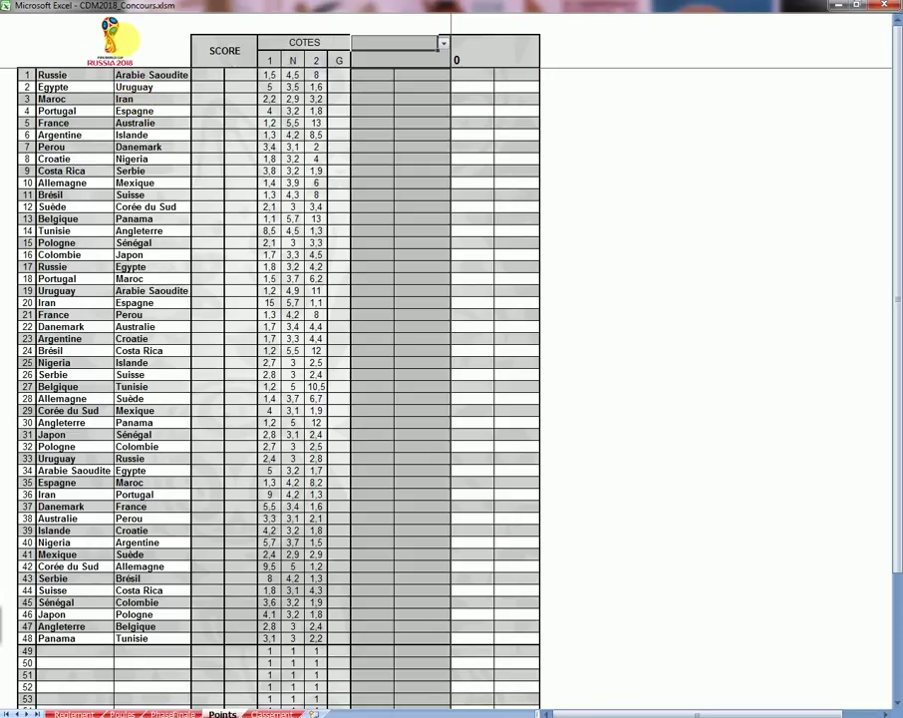
Run Préparer les Grilles for Inscription from the Tableau de Bord.
{"action": "left_click", "coordinate": [118, 40]}
{"action": "left_click", "coordinate": [367, 355]}
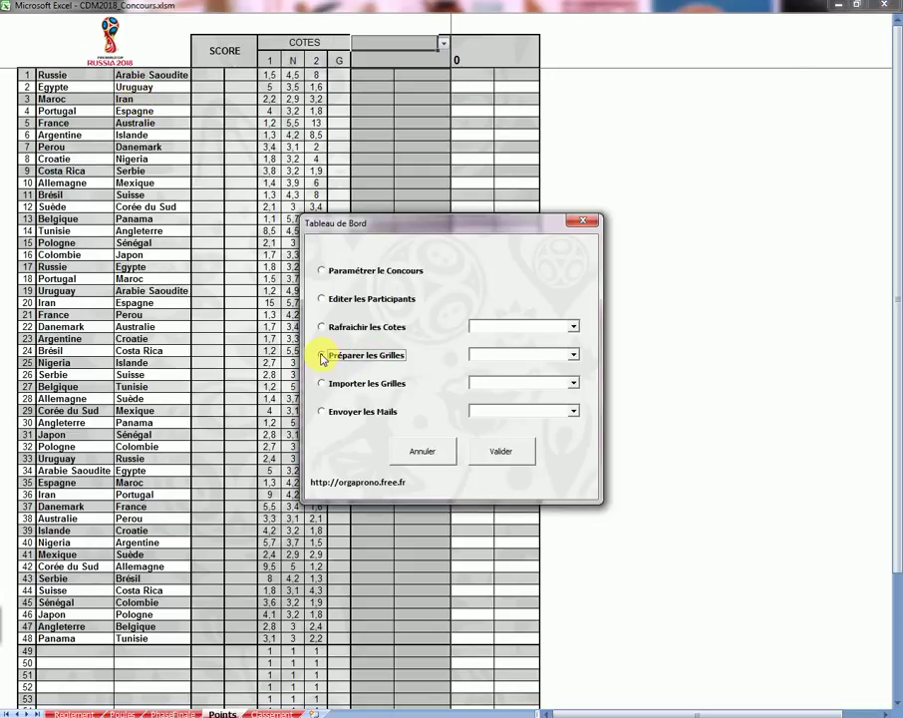
{"action": "left_click", "coordinate": [573, 356]}
{"action": "left_click", "coordinate": [498, 369]}
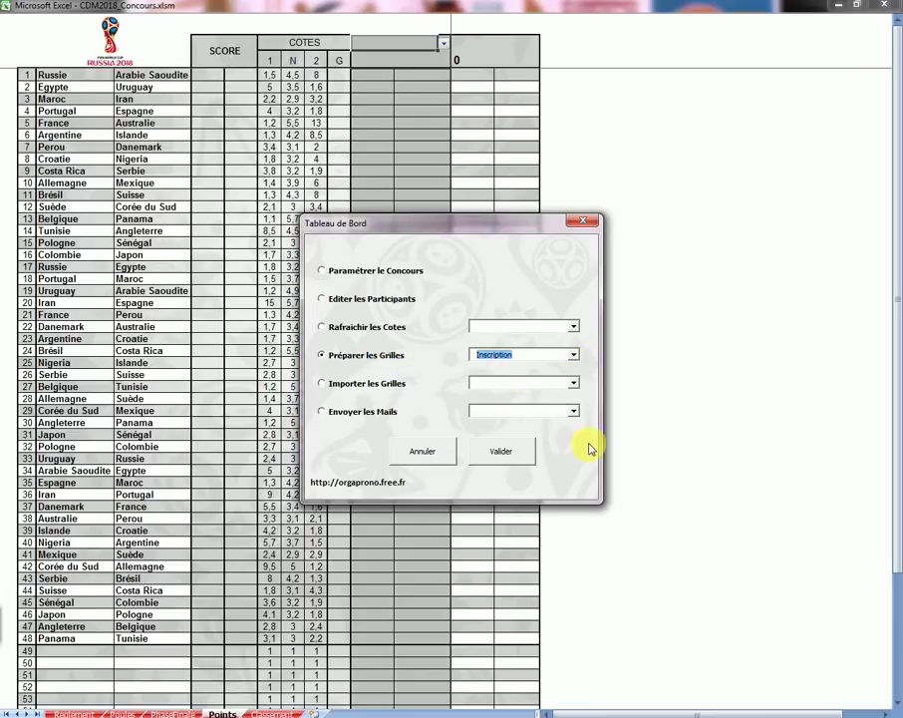
{"action": "left_click", "coordinate": [501, 454]}
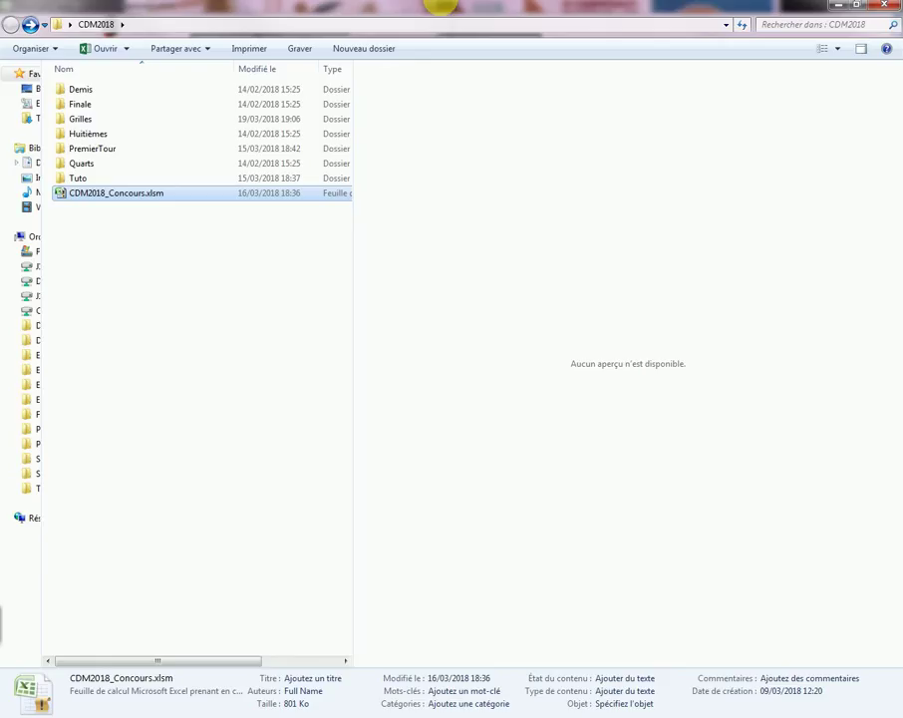
Switch to the CDM2018 folder in Windows Explorer, place its window beside the odds table and open CDM2018_PremierTour.xlsx from Grilles.
{"action": "double_click", "coordinate": [639, 13]}
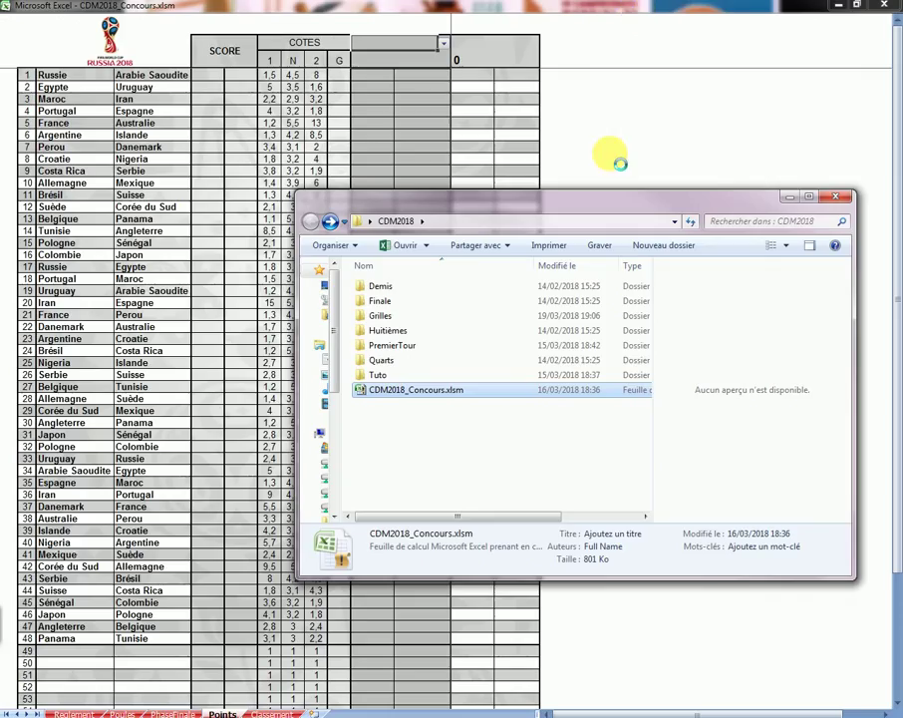
{"action": "left_click_drag", "start_coordinate": [619, 200], "coordinate": [756, 354]}
{"action": "left_click_drag", "start_coordinate": [659, 339], "coordinate": [764, 212]}
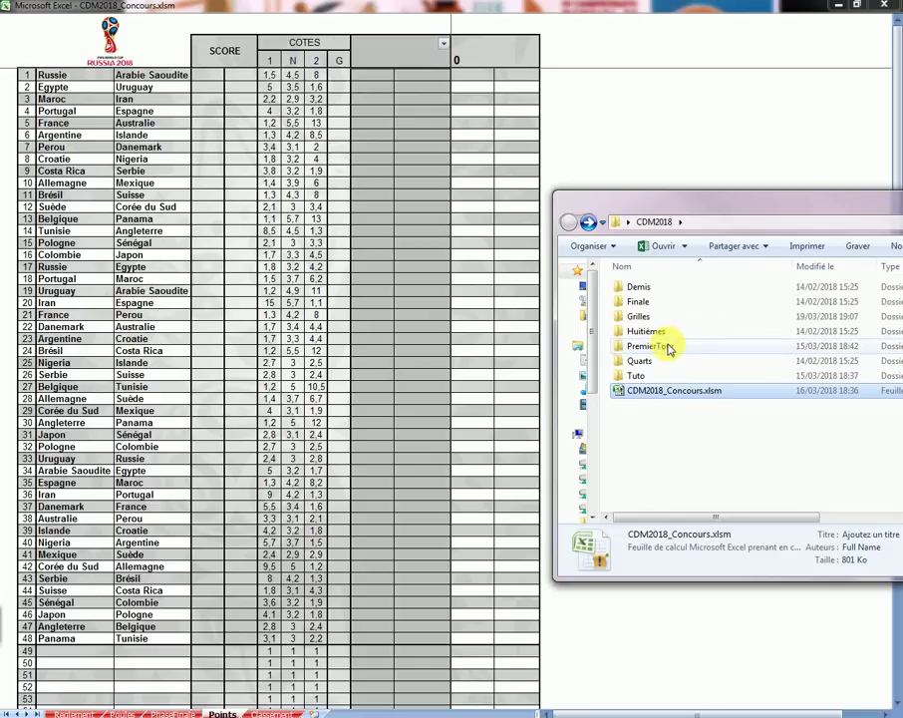
{"action": "double_click", "coordinate": [645, 318]}
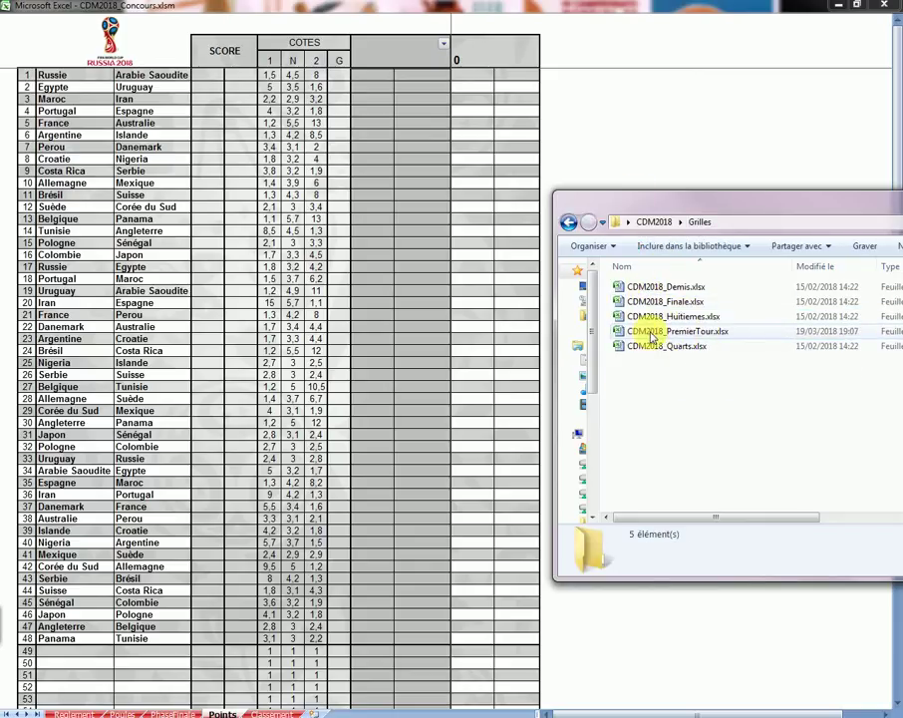
{"action": "left_click", "coordinate": [701, 336]}
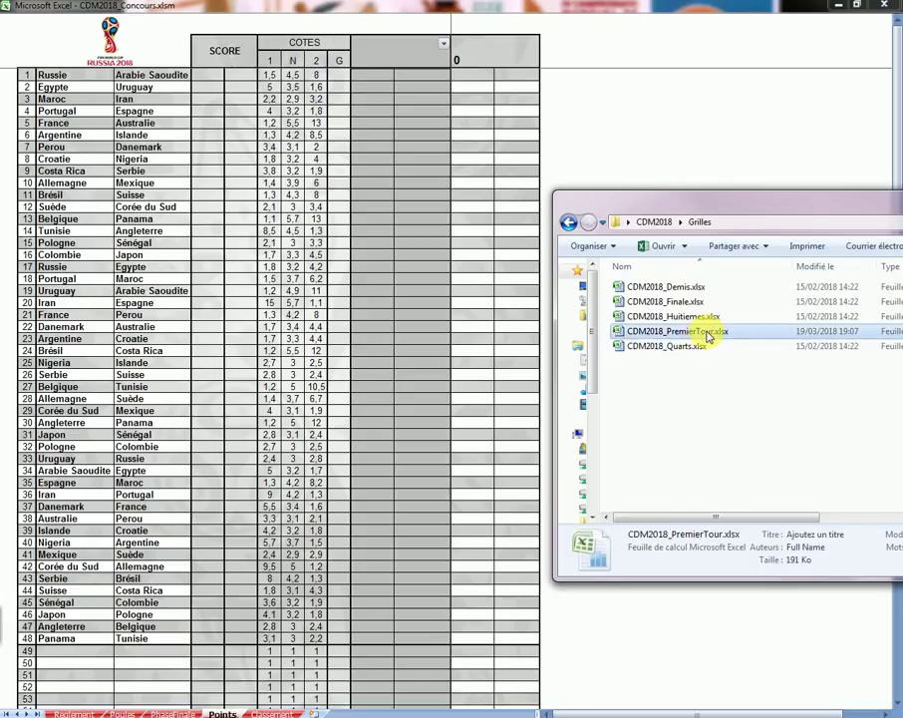
{"action": "double_click", "coordinate": [704, 334]}
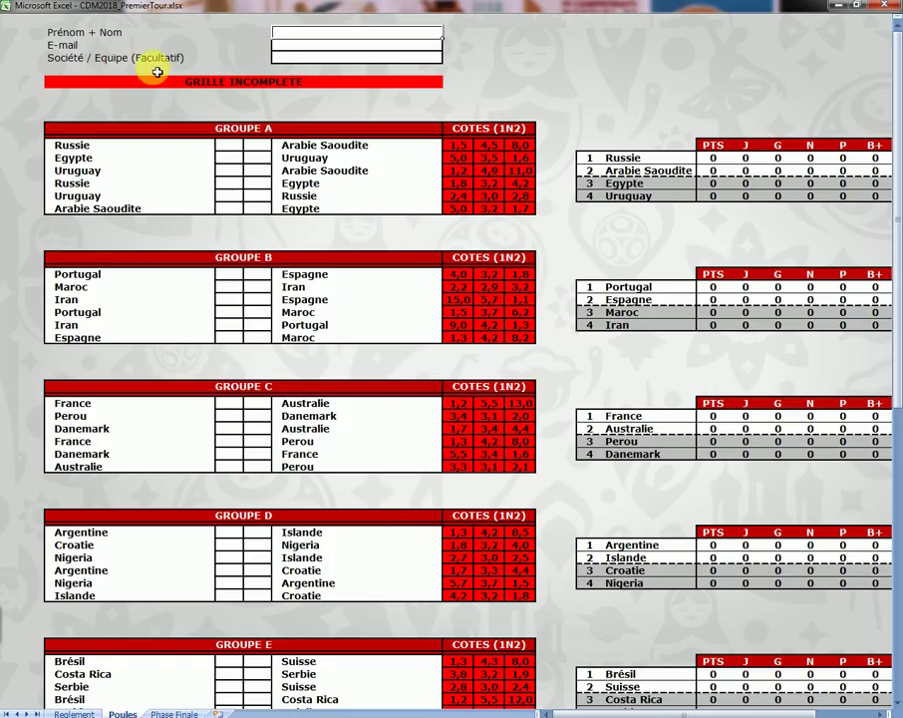
Enter the participant's name and e-mail address at the head of the Poules sheet, leaving Société / Equipe blank.
{"action": "left_click_drag", "start_coordinate": [596, 715], "coordinate": [541, 710]}
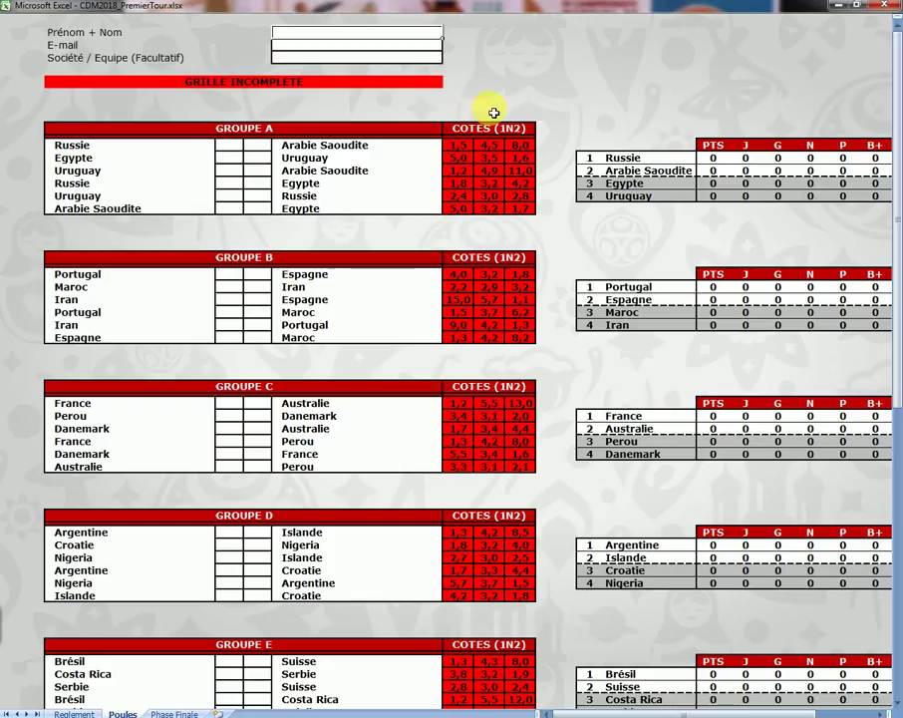
{"action": "type", "text": "it"}
{"action": "key", "text": "Return"}
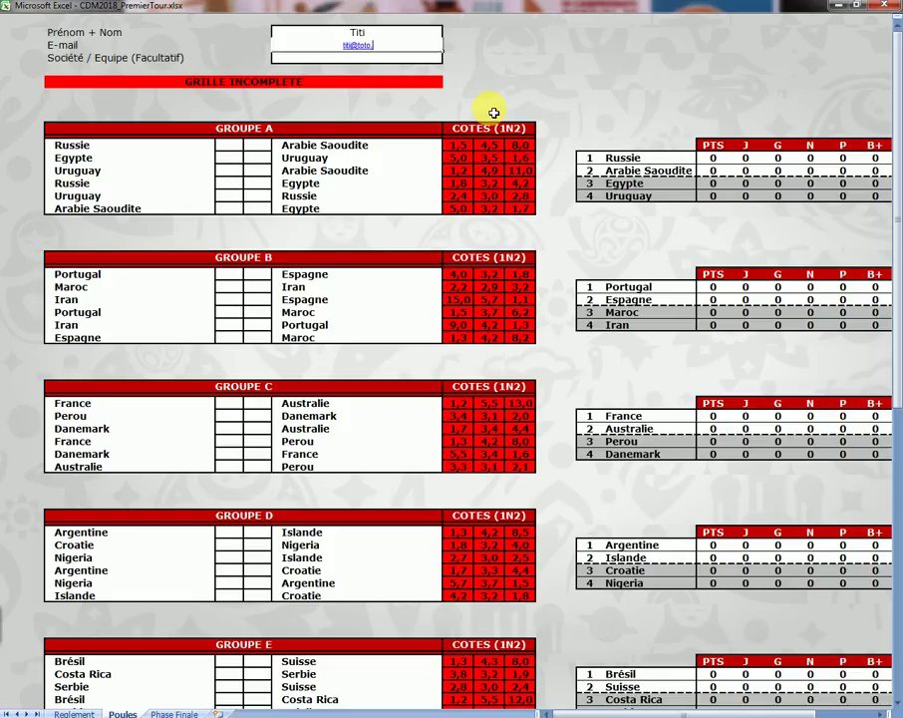
{"action": "key", "text": "Return"}
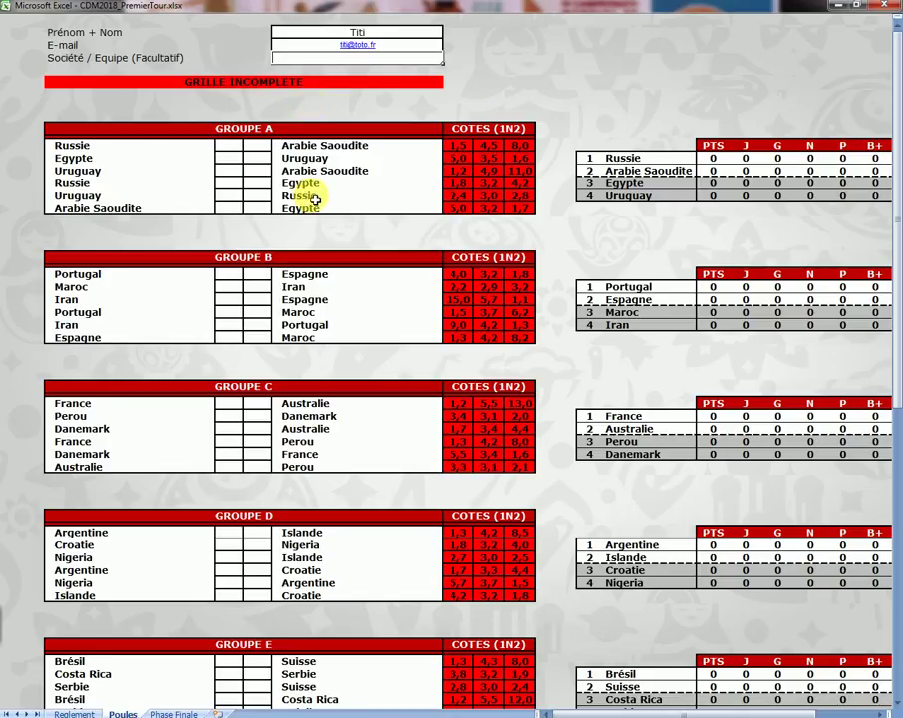
Fill in the Groupe A score predictions in match order: 1-1, 0-0, 0-1, 0-2, 1-0 and 0-1.
{"action": "left_click", "coordinate": [233, 148]}
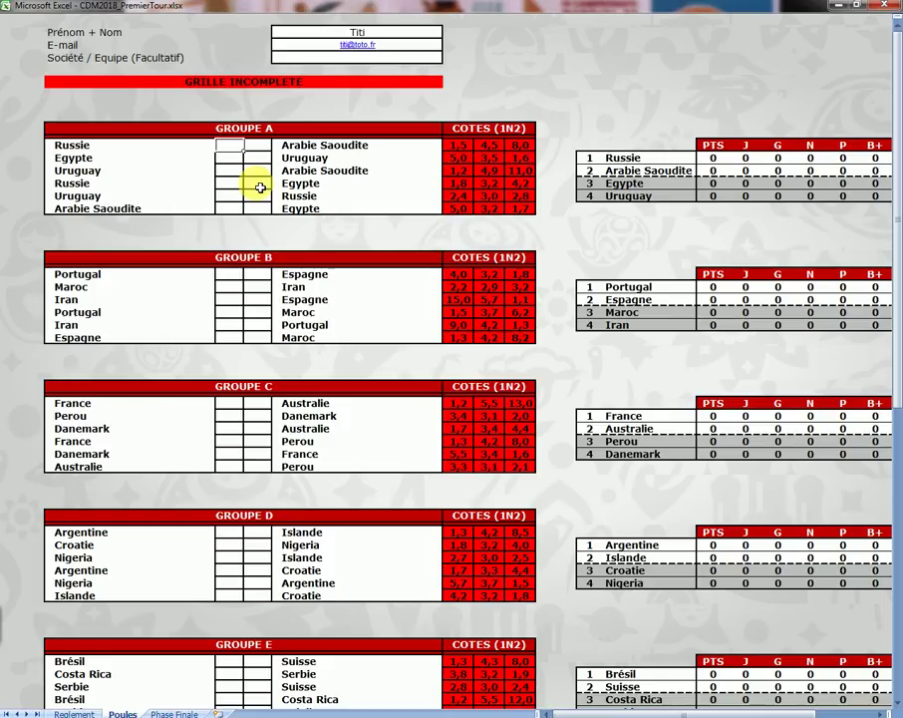
{"action": "left_click", "coordinate": [512, 198]}
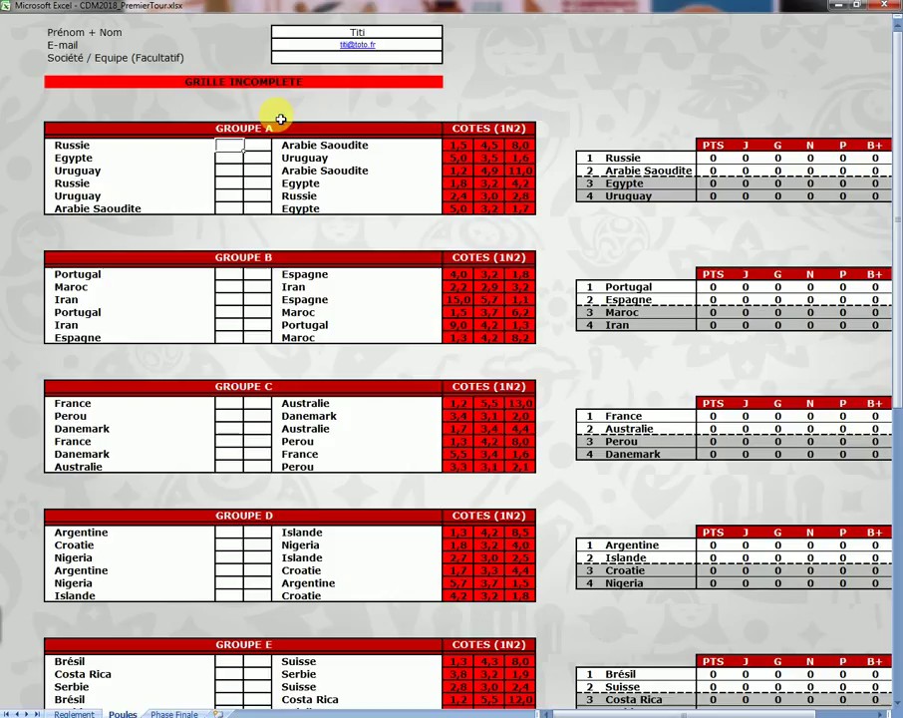
{"action": "type", "text": "1"}
{"action": "left_click", "coordinate": [333, 185]}
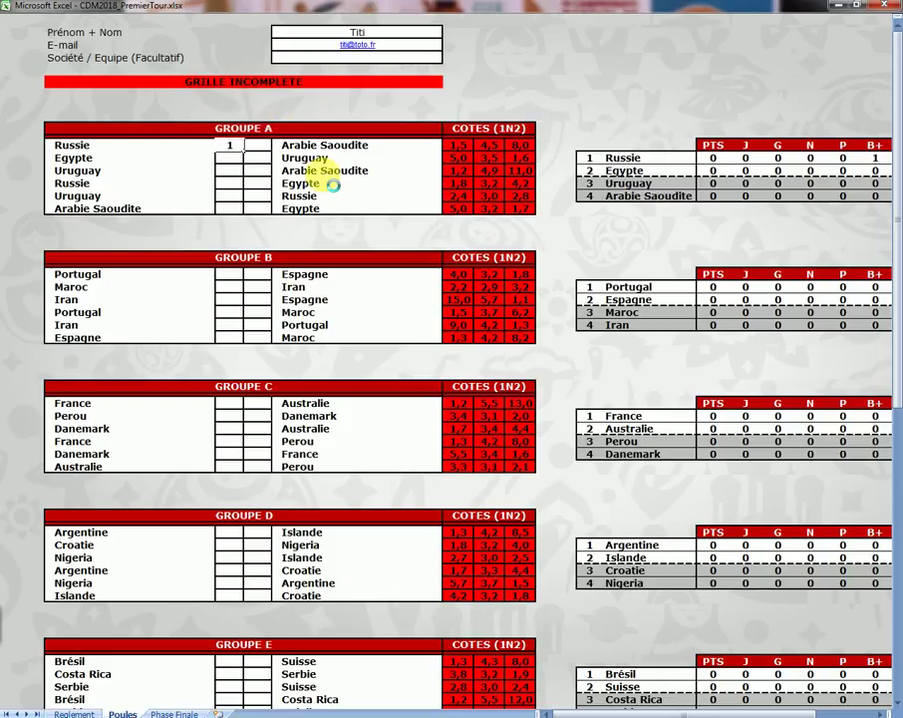
{"action": "type", "text": "0"}
{"action": "key", "text": "Return"}
{"action": "type", "text": "1"}
{"action": "key", "text": "Return"}
{"action": "type", "text": "1"}
{"action": "key", "text": "Up"}
{"action": "type", "text": "0"}
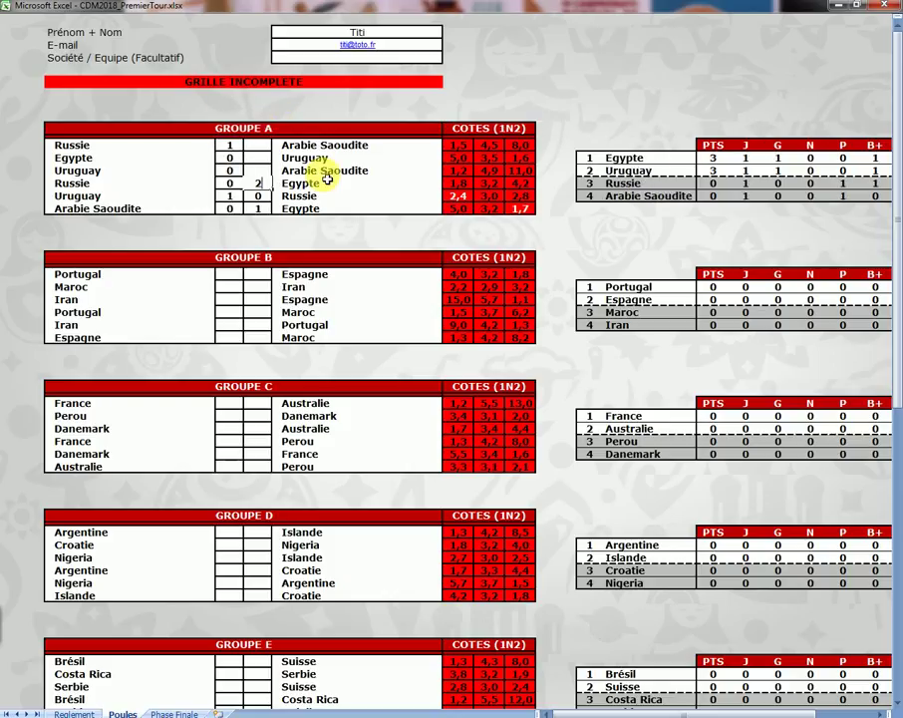
{"action": "key", "text": "Up"}
{"action": "type", "text": "0"}
{"action": "key", "text": "Up"}
{"action": "type", "text": "1"}
{"action": "key", "text": "Up"}
Fill in the Groupe B score predictions in match order: 3-1, 2-2, 0-0, 1-1, 0-1 and 1-0.
{"action": "left_click", "coordinate": [229, 275]}
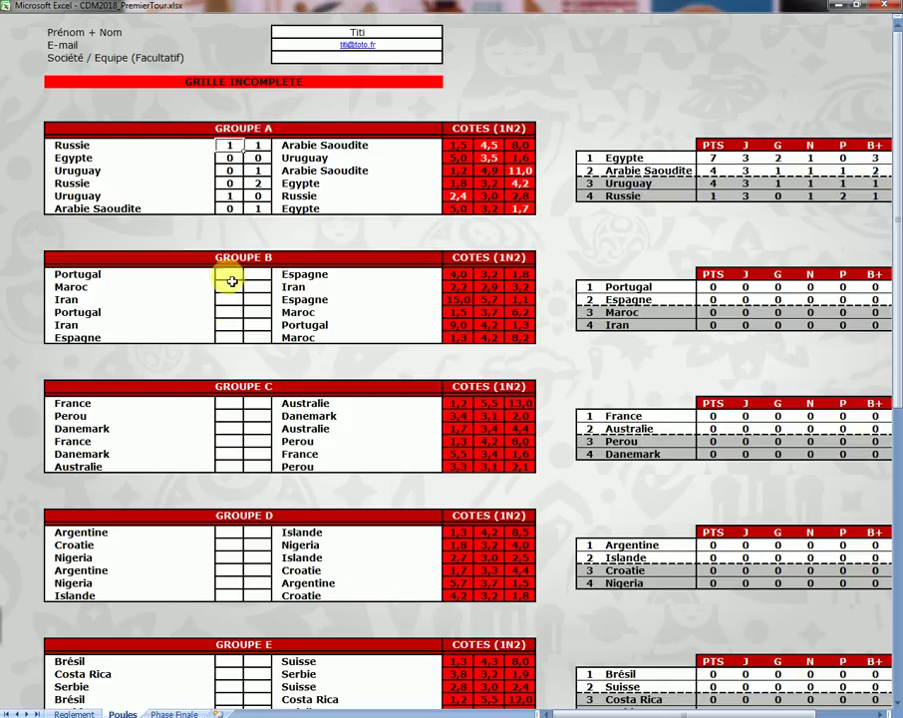
{"action": "type", "text": "3"}
{"action": "key", "text": "Return"}
{"action": "type", "text": "2"}
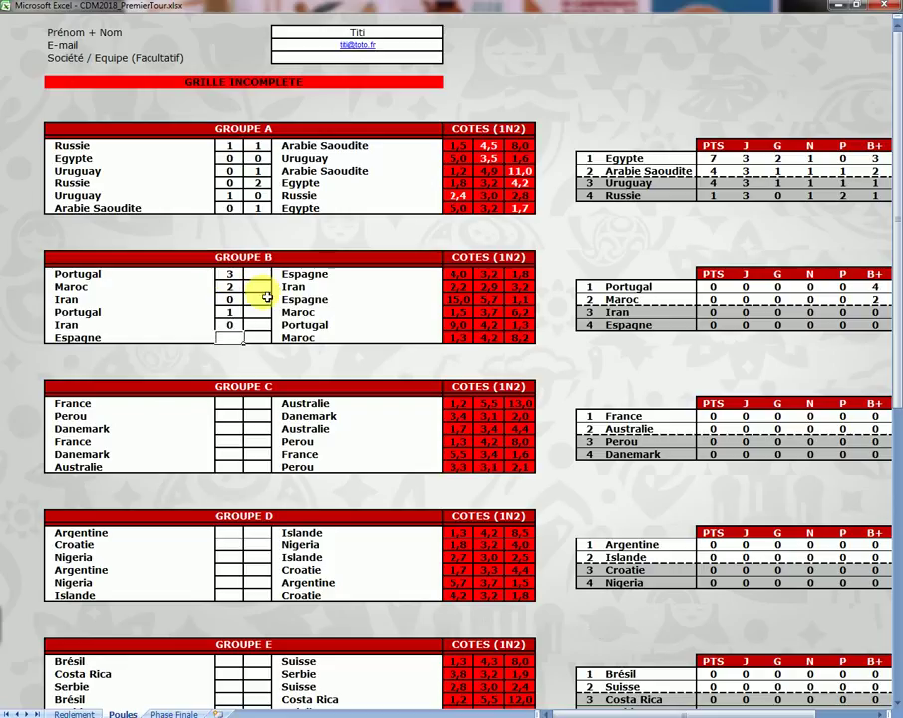
{"action": "key", "text": "Tab"}
{"action": "type", "text": "0"}
{"action": "key", "text": "Up"}
{"action": "type", "text": "1"}
{"action": "key", "text": "Up"}
{"action": "type", "text": "1"}
{"action": "key", "text": "Up"}
{"action": "type", "text": "0"}
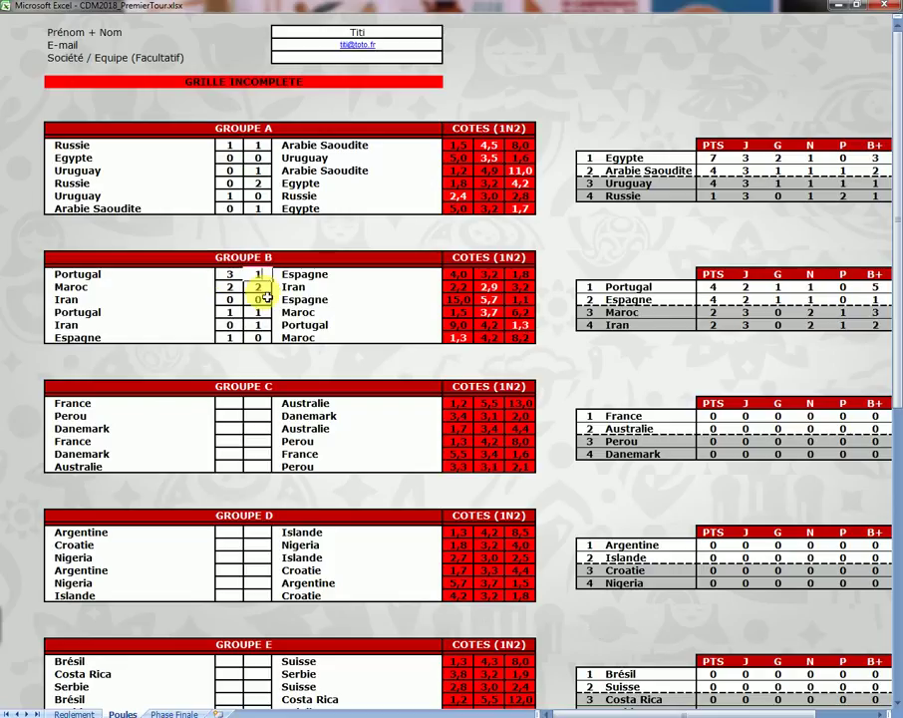
Fill in the Groupe C score predictions in match order: 2-0, 0-0, 2-1, 0-2, 0-0 and 2-1.
{"action": "scroll", "coordinate": [269, 344], "scroll_direction": "down", "scroll_amount": 1}
{"action": "type", "text": "2"}
{"action": "key", "text": "Return"}
{"action": "type", "text": "0"}
{"action": "key", "text": "Return"}
{"action": "type", "text": "2"}
{"action": "key", "text": "Return"}
{"action": "type", "text": "0"}
{"action": "key", "text": "Return"}
{"action": "key", "text": "Tab"}
{"action": "type", "text": "1"}
{"action": "key", "text": "Up"}
{"action": "type", "text": "0"}
{"action": "key", "text": "Up"}
{"action": "type", "text": "2"}
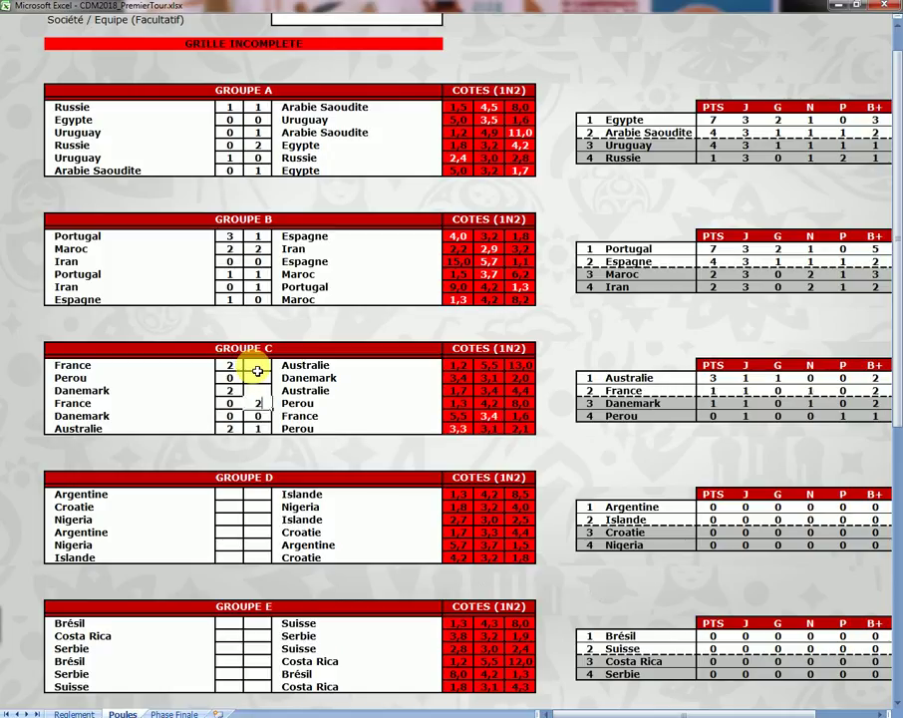
{"action": "key", "text": "Up"}
{"action": "type", "text": "1"}
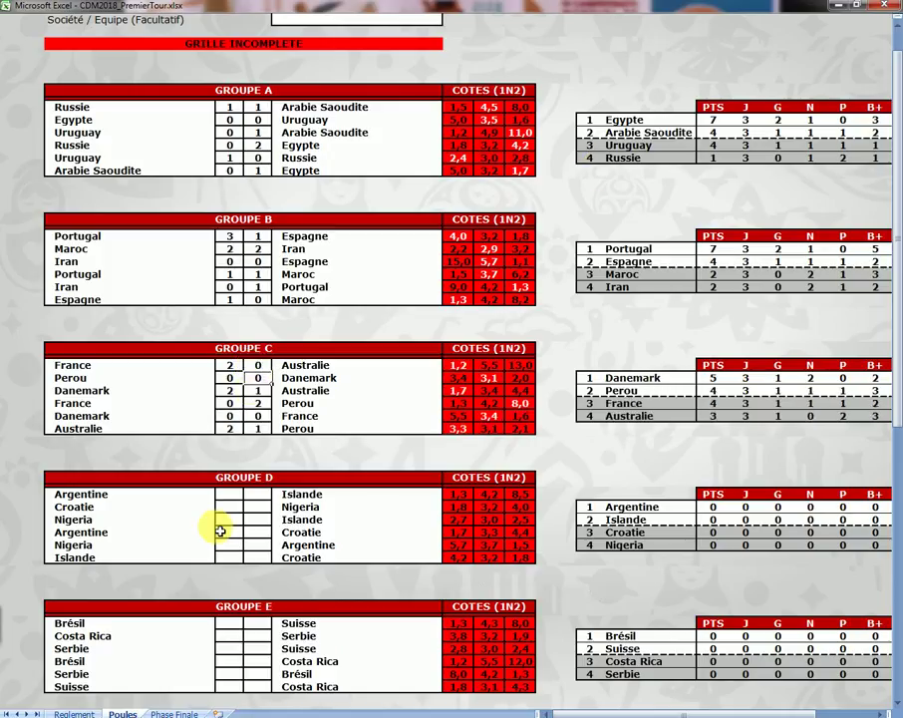
Fill in the Groupe D score predictions in match order: 3-1, 0-1, 1-0, 0-1, 2-1 and 1-0.
{"action": "left_click", "coordinate": [236, 499]}
{"action": "type", "text": "3"}
{"action": "key", "text": "Return"}
{"action": "type", "text": "0"}
{"action": "key", "text": "Return"}
{"action": "type", "text": "1"}
{"action": "key", "text": "Return"}
{"action": "type", "text": "1"}
{"action": "key", "text": "Tab"}
{"action": "type", "text": "0"}
{"action": "key", "text": "Up"}
{"action": "type", "text": "1"}
{"action": "key", "text": "Up"}
{"action": "type", "text": "1"}
Fill in the Groupe E score predictions in match order: 2-1, 0-1, 0-1, 0-0, 1-1 and 0-1.
{"action": "left_click", "coordinate": [232, 492]}
{"action": "scroll", "coordinate": [223, 554], "scroll_direction": "down", "scroll_amount": 2}
{"action": "type", "text": "2"}
{"action": "key", "text": "Return"}
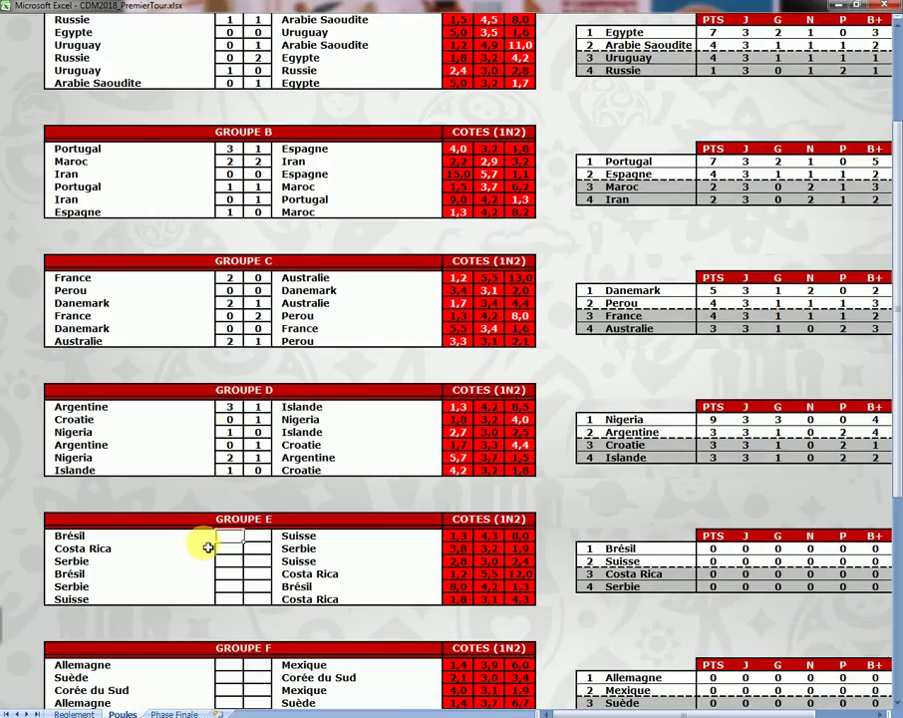
{"action": "type", "text": "0"}
{"action": "key", "text": "Return"}
{"action": "key", "text": "Return"}
{"action": "type", "text": "0"}
{"action": "key", "text": "Return"}
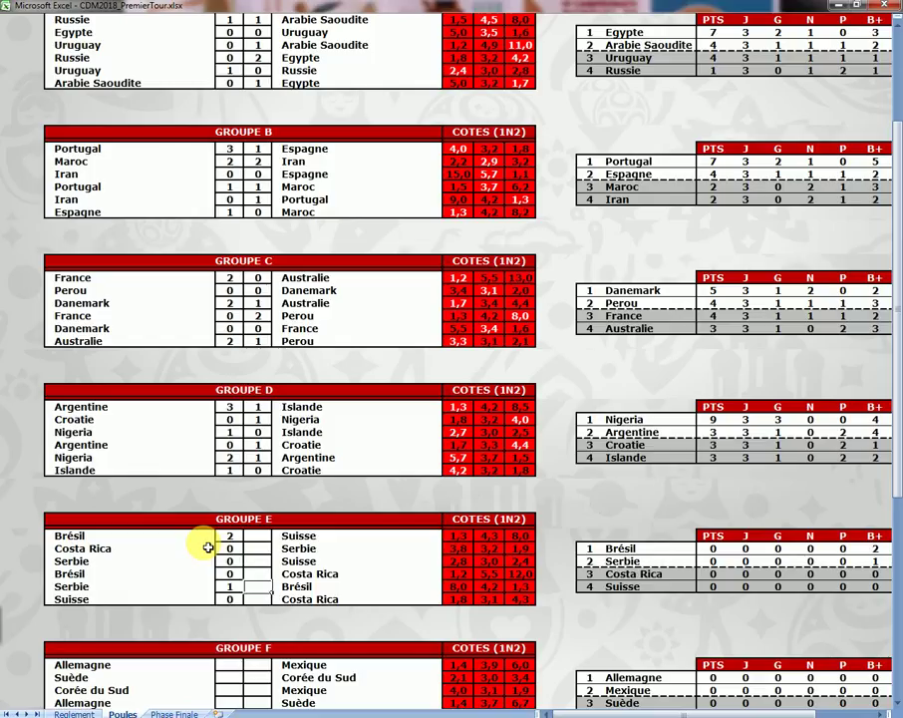
{"action": "key", "text": "Down"}
{"action": "type", "text": "1"}
{"action": "key", "text": "Up"}
{"action": "type", "text": "1"}
{"action": "key", "text": "Up"}
{"action": "type", "text": "0"}
{"action": "key", "text": "Up"}
{"action": "type", "text": "1"}
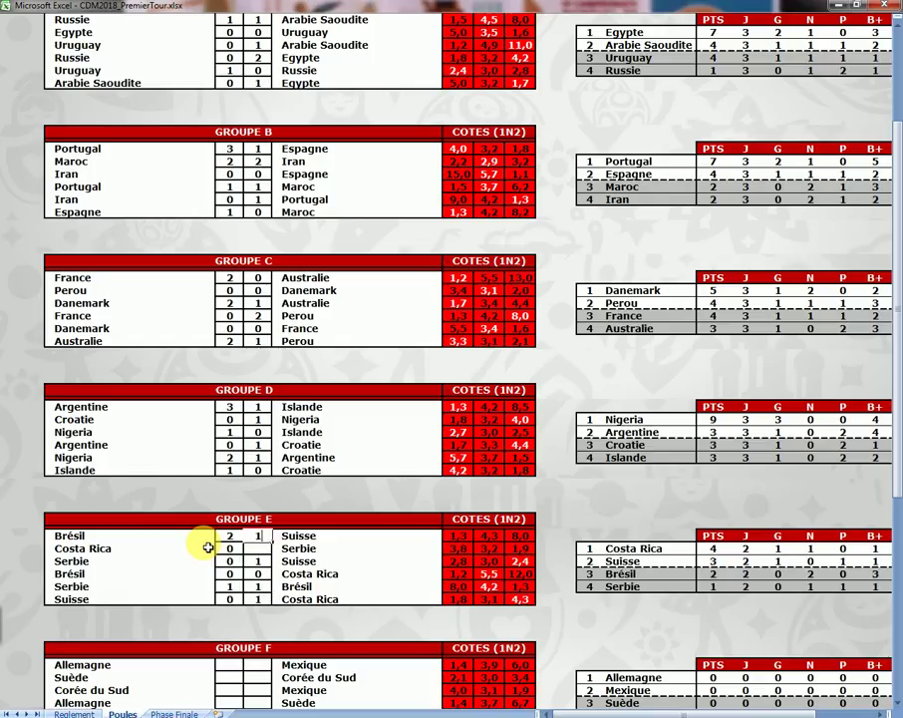
{"action": "key", "text": "Return"}
Fill in the Groupe F score predictions in match order: 2-1, 0-1, 0-1, 2-1, 1-1 and 0-1.
{"action": "scroll", "coordinate": [195, 543], "scroll_direction": "down", "scroll_amount": 4}
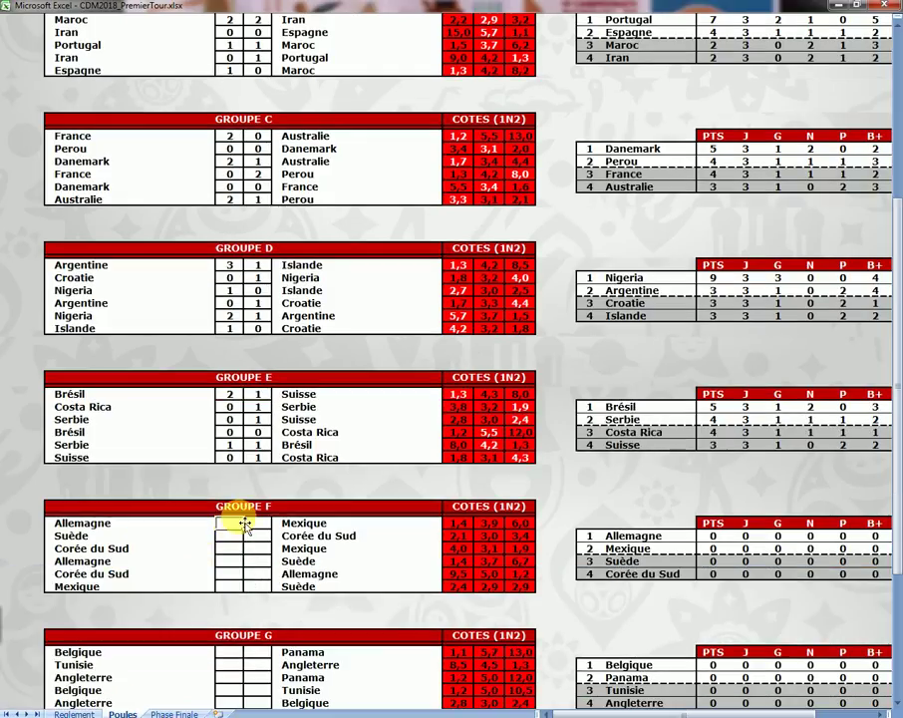
{"action": "type", "text": "2"}
{"action": "key", "text": "Return"}
{"action": "type", "text": "2 1 0\t1"}
{"action": "key", "text": "Up"}
{"action": "type", "text": "1"}
{"action": "key", "text": "Up"}
{"action": "type", "text": "1"}
{"action": "key", "text": "Up"}
{"action": "type", "text": "1"}
{"action": "key", "text": "Up"}
{"action": "key", "text": "Up"}
{"action": "type", "text": "1"}
{"action": "type", "text": "1"}
{"action": "key", "text": "Return"}
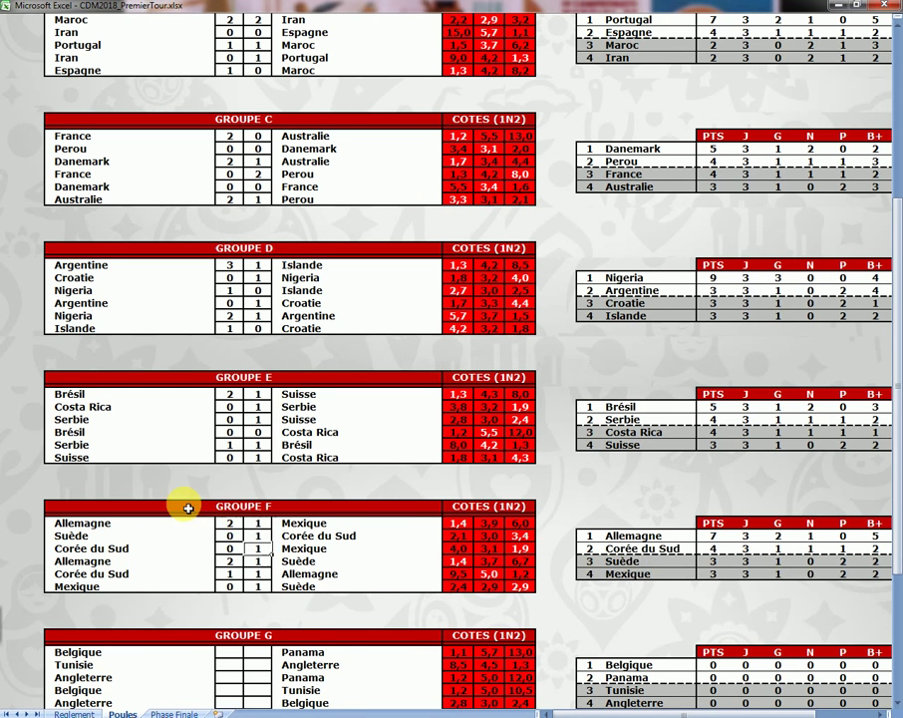
Fill in the Groupe G score predictions in match order: 4-1, 0-0, 0-1, 0-1, 0-1 and 1-0.
{"action": "scroll", "coordinate": [239, 521], "scroll_direction": "down", "scroll_amount": 4}
{"action": "left_click", "coordinate": [227, 510]}
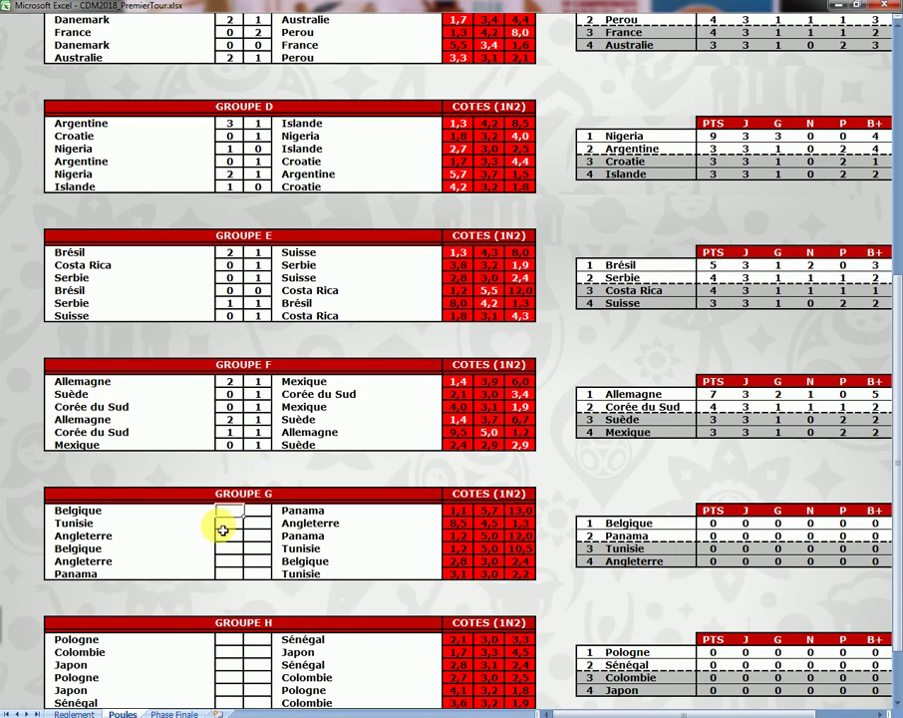
{"action": "type", "text": "14"}
{"action": "key", "text": "Return"}
{"action": "type", "text": "0"}
{"action": "key", "text": "Up"}
{"action": "type", "text": "1"}
{"action": "key", "text": "Up"}
{"action": "type", "text": "1"}
{"action": "key", "text": "Up"}
{"action": "type", "text": "1"}
{"action": "key", "text": "Up"}
{"action": "key", "text": "Left"}
{"action": "type", "text": "4"}
{"action": "key", "text": "Return"}
Fill in the Groupe H score predictions in match order: 0-1, 2-0, 1-1, 0-0, 3-1 and 1-1.
{"action": "scroll", "coordinate": [251, 524], "scroll_direction": "down", "scroll_amount": 3}
{"action": "left_click", "coordinate": [226, 541]}
{"action": "type", "text": "0 2 1 0 3 1\t1"}
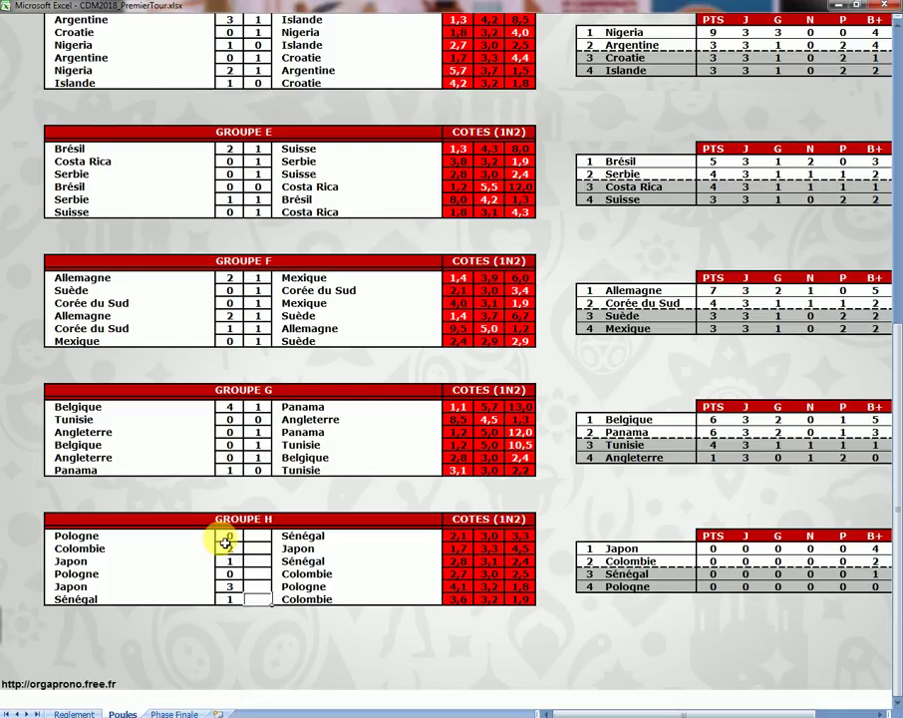
{"action": "type", "text": "1"}
{"action": "key", "text": "Up"}
{"action": "type", "text": "1"}
{"action": "key", "text": "Up"}
{"action": "type", "text": "0"}
{"action": "key", "text": "Up"}
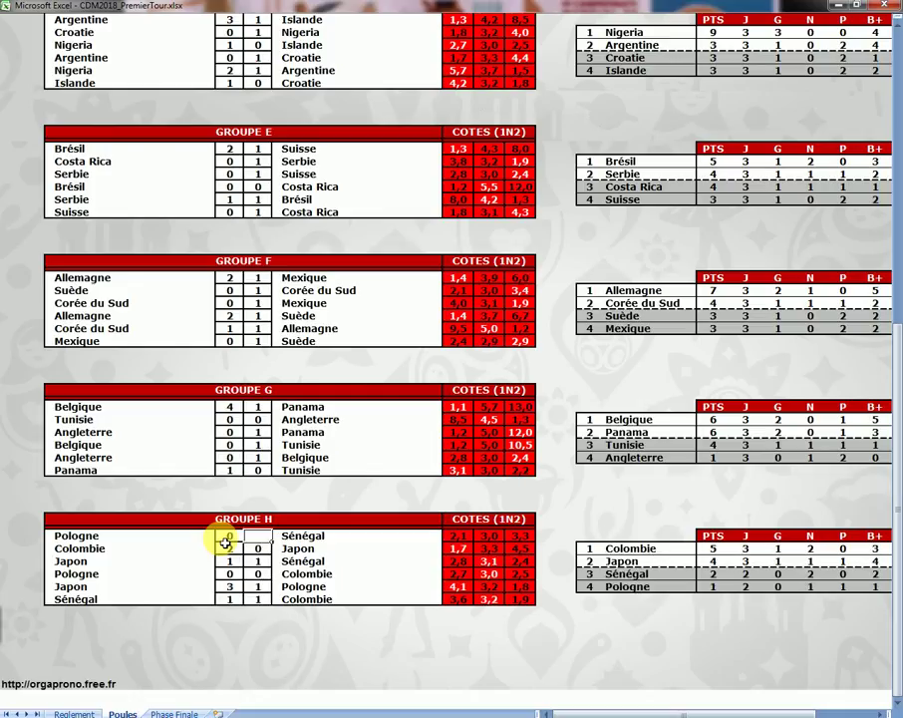
{"action": "type", "text": "1"}
{"action": "left_click", "coordinate": [224, 539]}
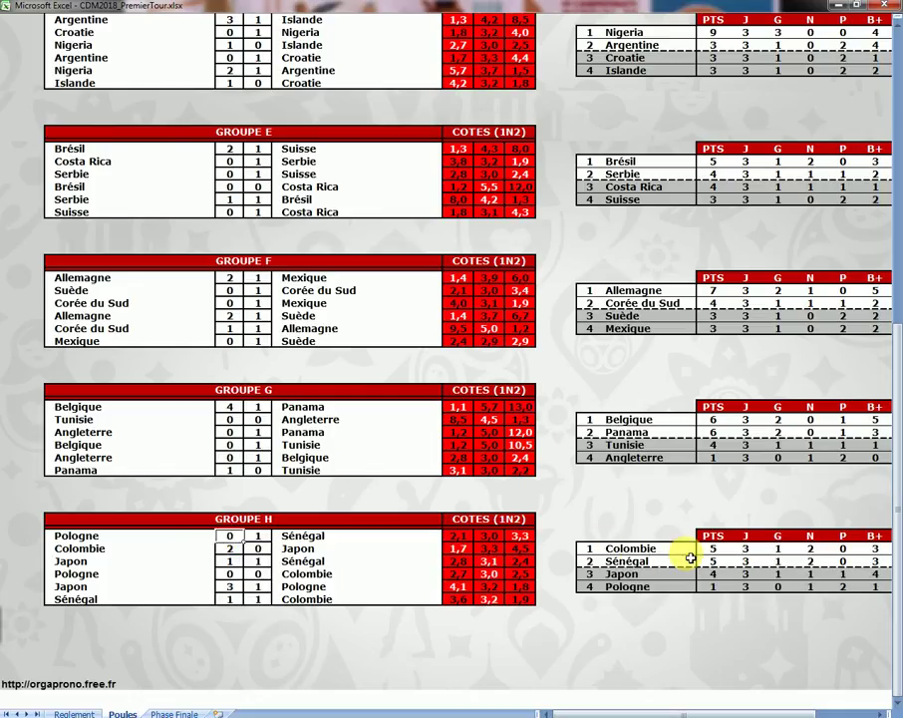
Set France's goals in the Groupe C match France–Perou to 4.
{"action": "scroll", "coordinate": [753, 418], "scroll_direction": "up", "scroll_amount": 5}
{"action": "scroll", "coordinate": [759, 405], "scroll_direction": "up", "scroll_amount": 7}
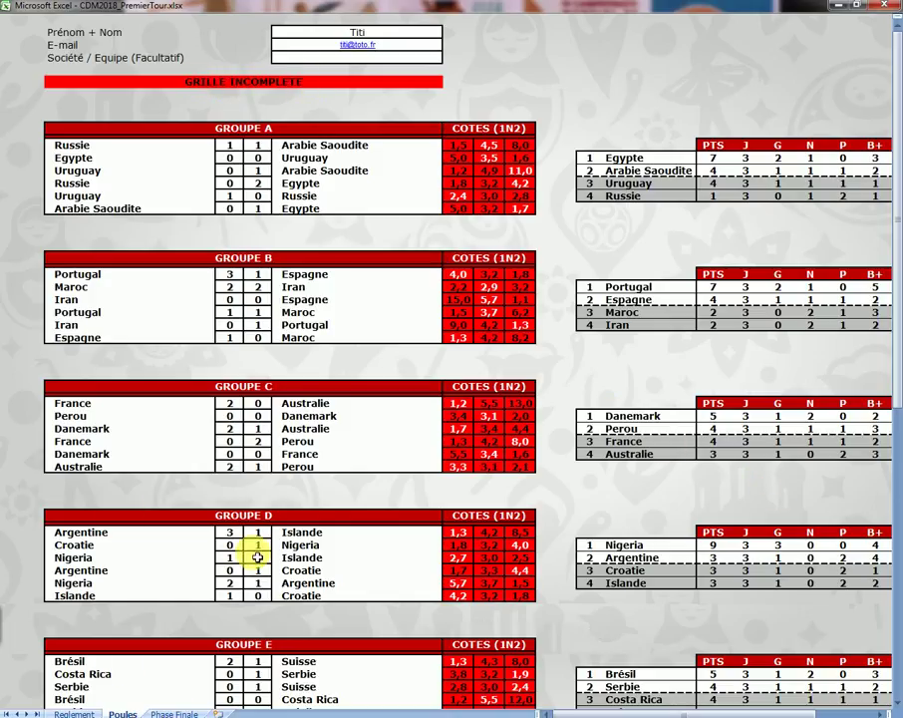
{"action": "left_click", "coordinate": [231, 443]}
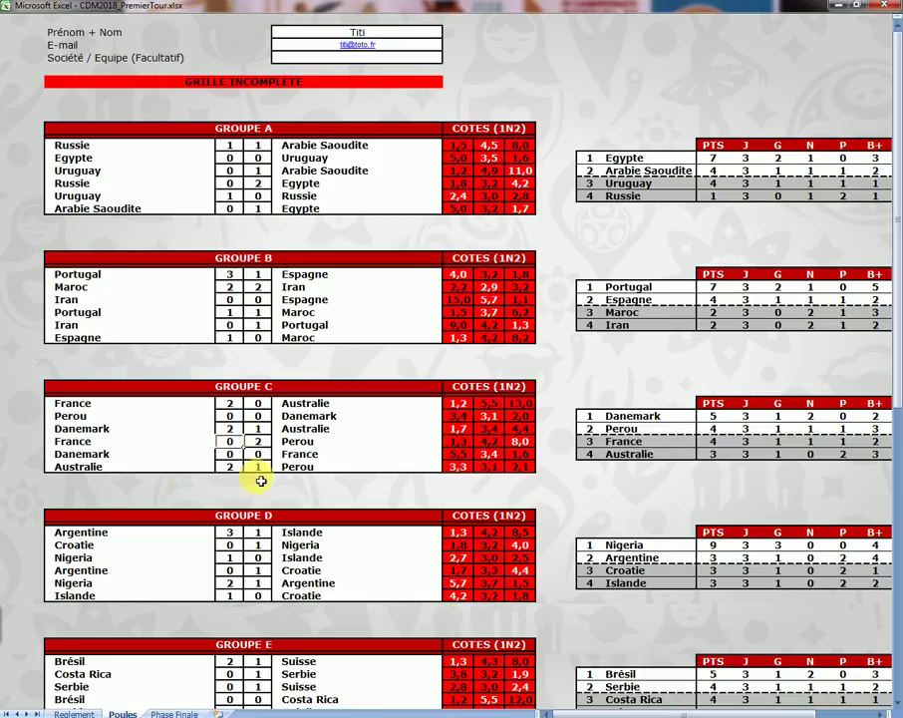
{"action": "type", "text": "4"}
{"action": "key", "text": "Return"}
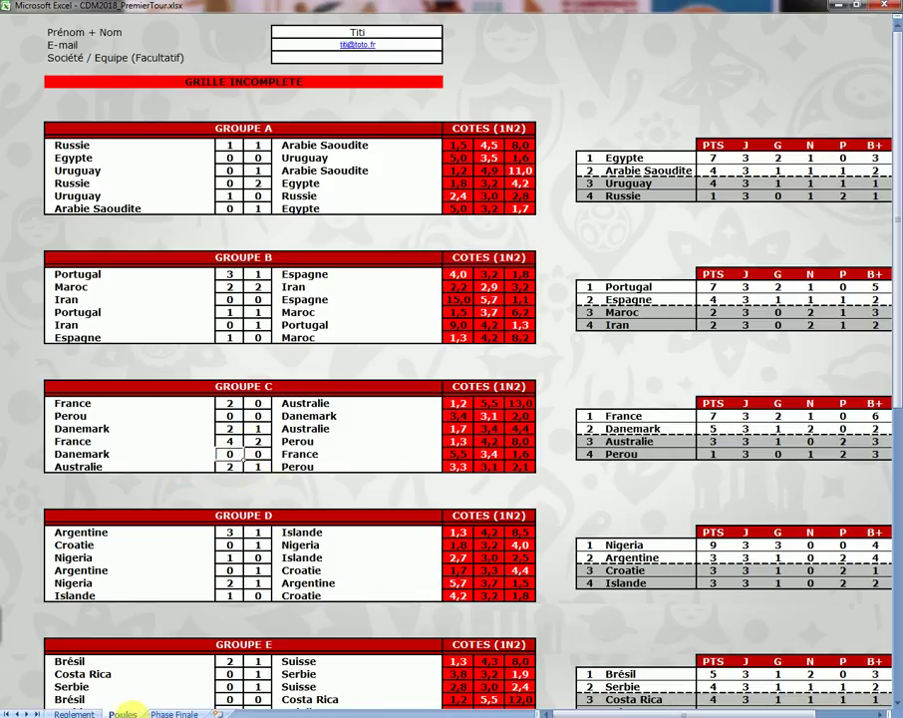
Choose Espagne and France as the first two quarter-finalists on the Phase Finale sheet.
{"action": "left_click", "coordinate": [173, 713]}
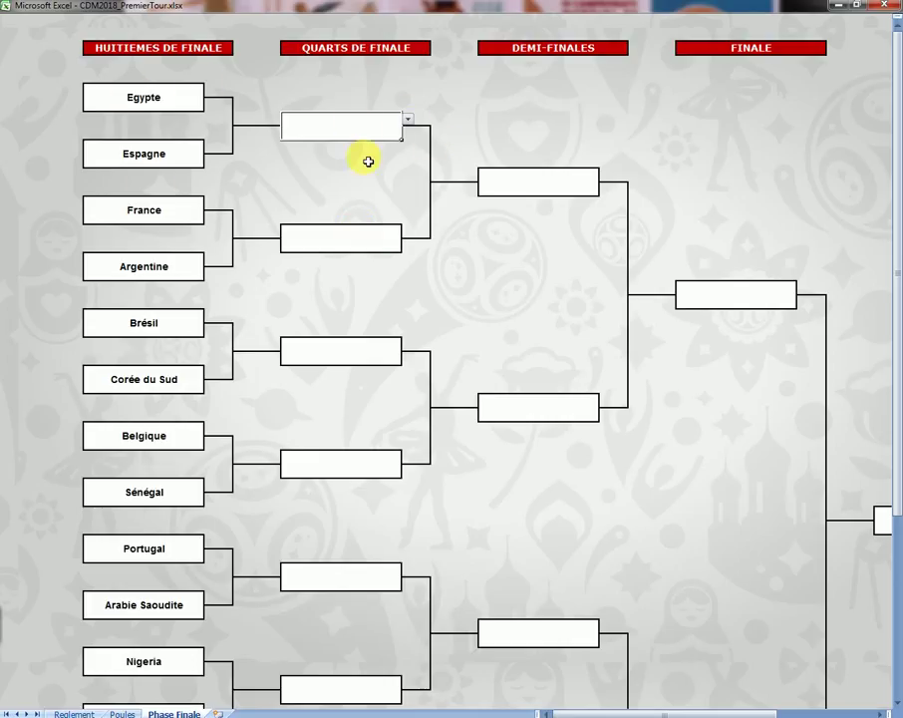
{"action": "left_click", "coordinate": [409, 121]}
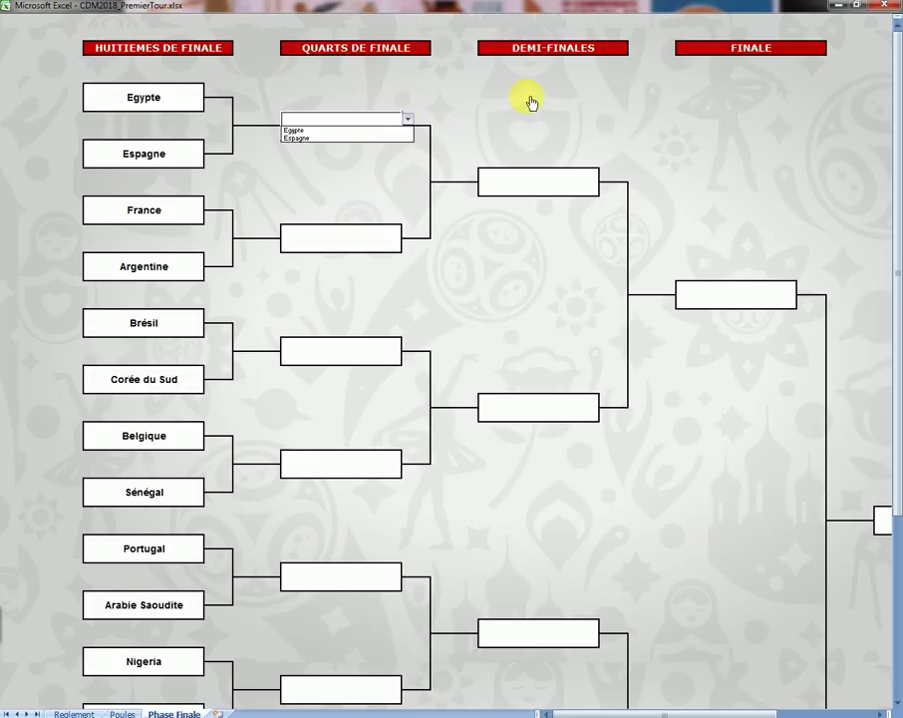
{"action": "left_click", "coordinate": [328, 138]}
{"action": "left_click", "coordinate": [349, 237]}
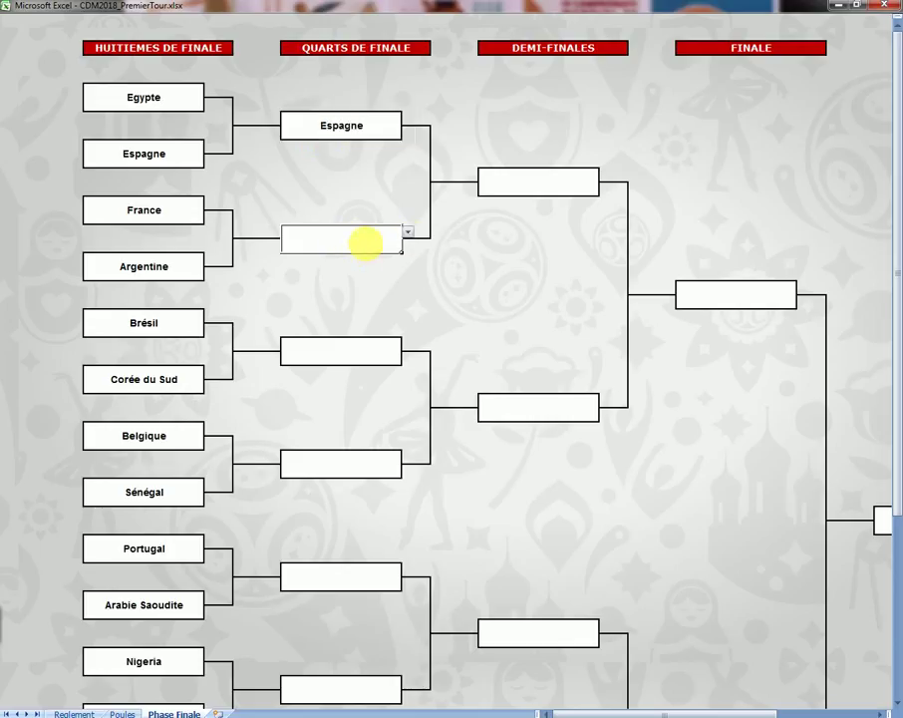
{"action": "left_click", "coordinate": [407, 237]}
{"action": "left_click", "coordinate": [311, 244]}
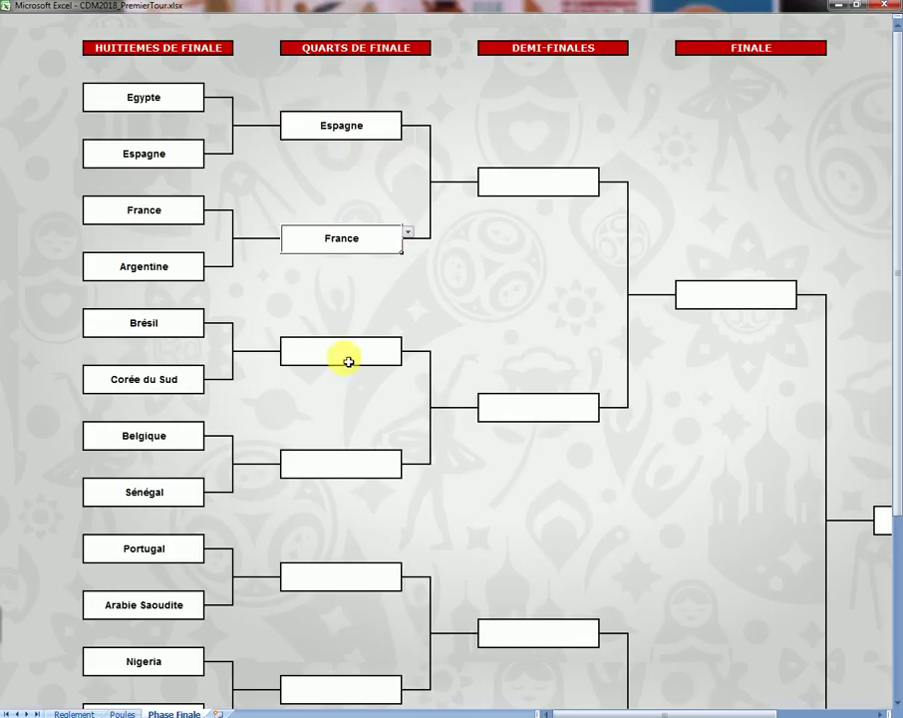
Choose Brésil and Belgique as quarter-finalists from their round-of-16 matches.
{"action": "left_click", "coordinate": [349, 354]}
{"action": "left_click", "coordinate": [410, 350]}
{"action": "left_click", "coordinate": [349, 356]}
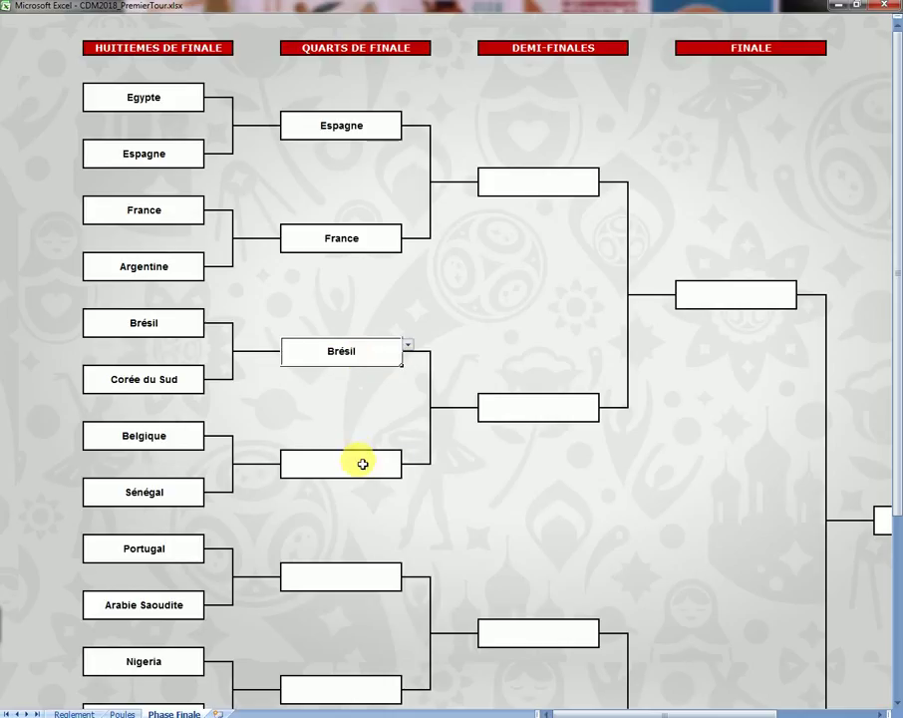
{"action": "left_click", "coordinate": [359, 462]}
{"action": "left_click", "coordinate": [408, 457]}
{"action": "left_click", "coordinate": [365, 469]}
Choose Portugal and Nigeria as quarter-finalists against Arabie Saoudite and Danemark.
{"action": "scroll", "coordinate": [369, 499], "scroll_direction": "down", "scroll_amount": 1}
{"action": "left_click", "coordinate": [392, 543]}
{"action": "left_click", "coordinate": [408, 530]}
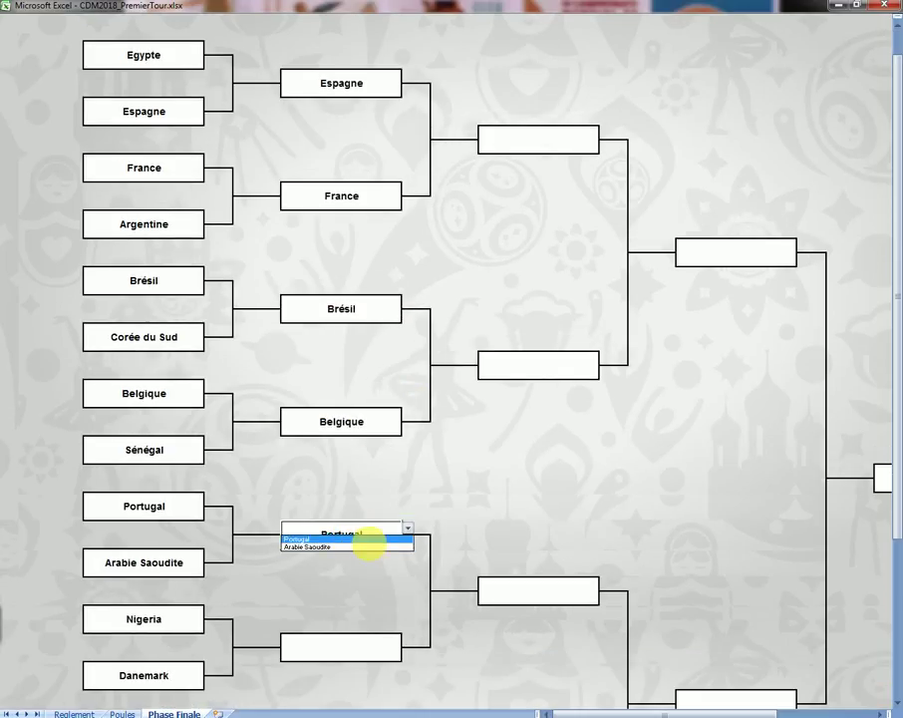
{"action": "left_click", "coordinate": [349, 537]}
{"action": "scroll", "coordinate": [380, 530], "scroll_direction": "down", "scroll_amount": 1}
{"action": "left_click", "coordinate": [398, 531]}
{"action": "left_click", "coordinate": [409, 518]}
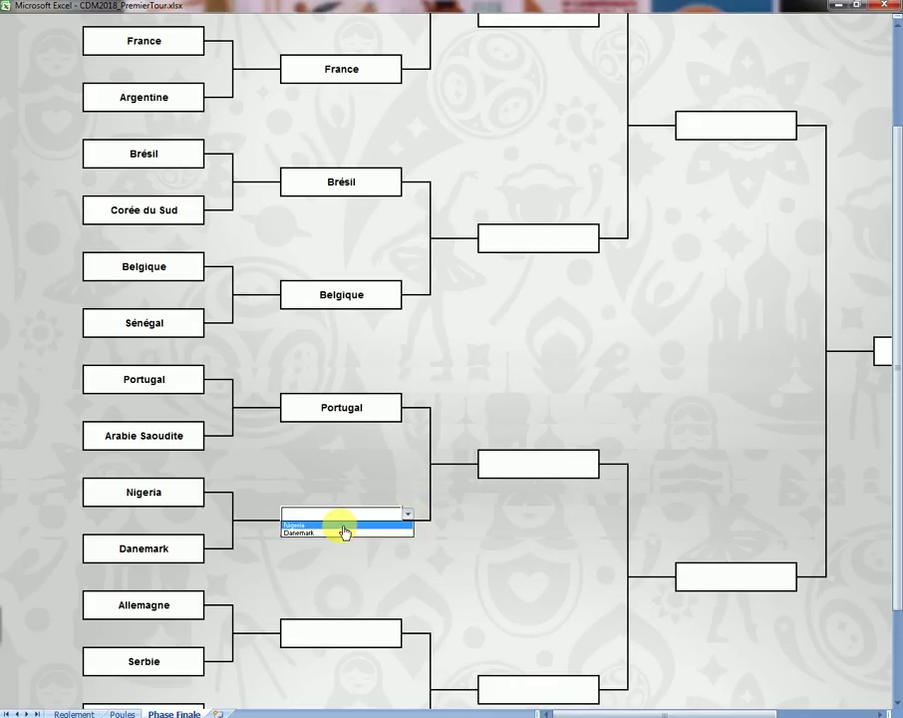
{"action": "left_click", "coordinate": [343, 528]}
Choose the quarter-finalists for the Allemagne–Serbie and Colombie–Panama matches.
{"action": "scroll", "coordinate": [378, 577], "scroll_direction": "down", "scroll_amount": 1}
{"action": "left_click", "coordinate": [395, 547]}
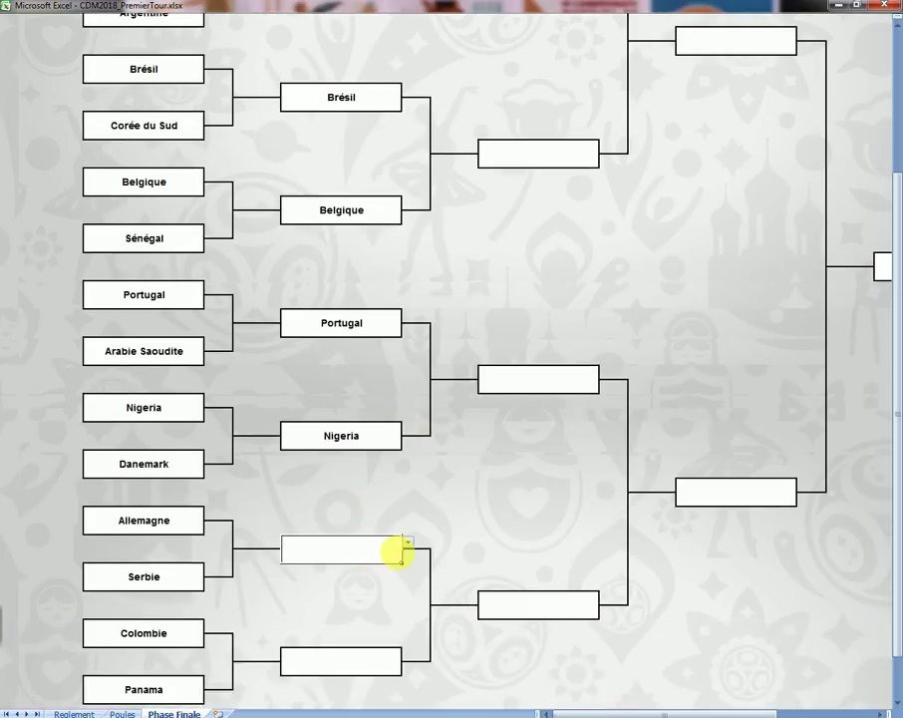
{"action": "left_click", "coordinate": [408, 544]}
{"action": "left_click", "coordinate": [349, 550]}
{"action": "left_click", "coordinate": [374, 661]}
{"action": "left_click", "coordinate": [404, 654]}
{"action": "left_click", "coordinate": [381, 658]}
Choose France as the semi-finalist from the Espagne–France quarter-final.
{"action": "scroll", "coordinate": [569, 472], "scroll_direction": "up", "scroll_amount": 2}
{"action": "left_click", "coordinate": [561, 95]}
{"action": "left_click", "coordinate": [605, 103]}
{"action": "left_click", "coordinate": [539, 109]}
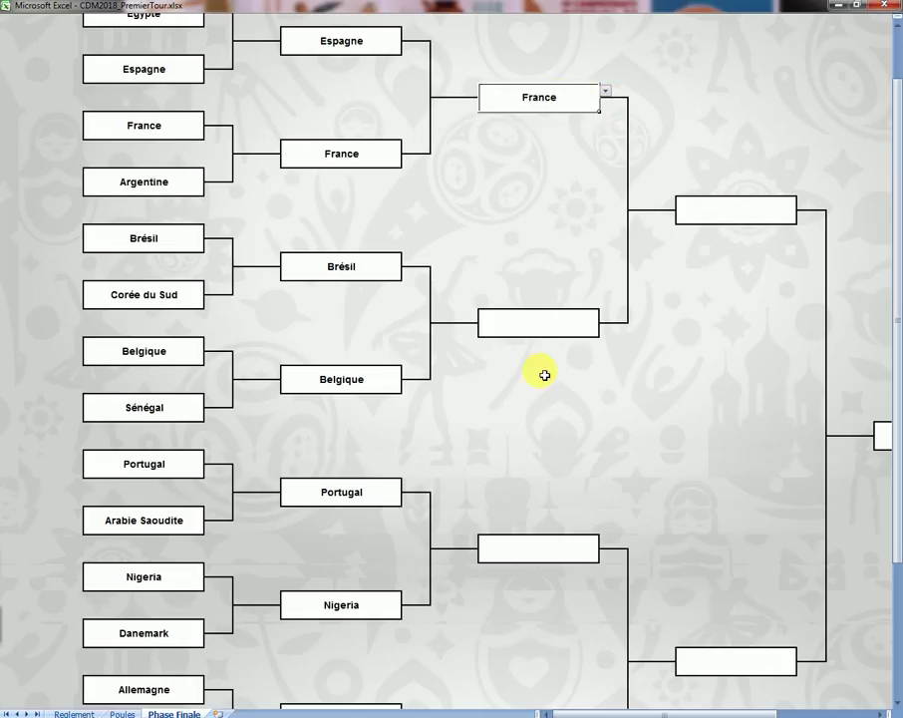
Choose Brésil as the semi-finalist from the Brésil–Belgique quarter-final.
{"action": "left_click", "coordinate": [535, 321]}
{"action": "left_click", "coordinate": [605, 317]}
{"action": "left_click", "coordinate": [574, 328]}
Choose Portugal and Allemagne as semi-finalists from their quarter-finals against Nigeria and Colombie.
{"action": "left_click", "coordinate": [541, 556]}
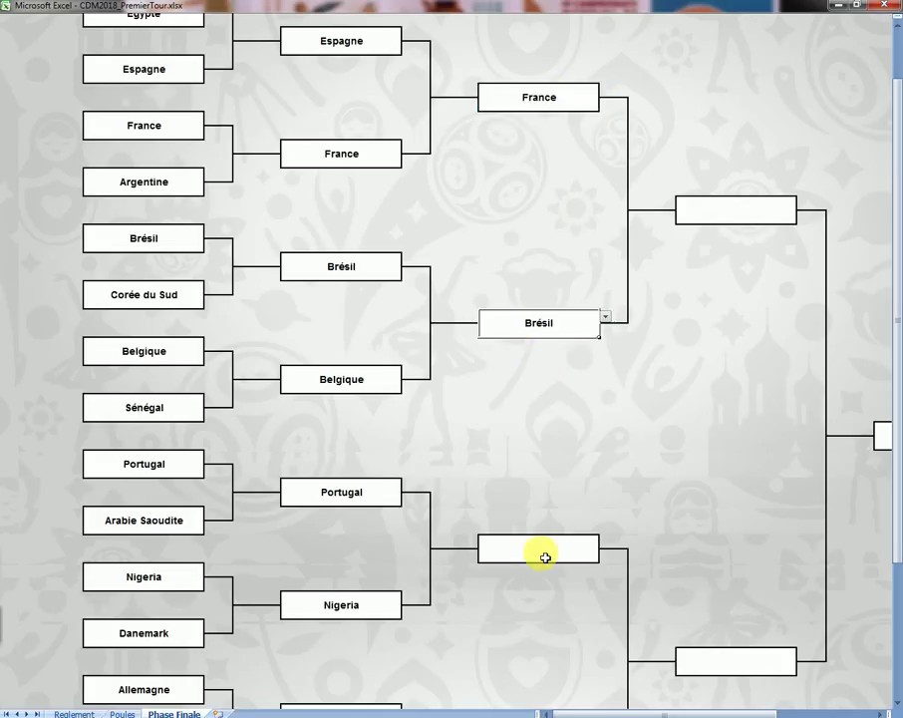
{"action": "left_click", "coordinate": [606, 542]}
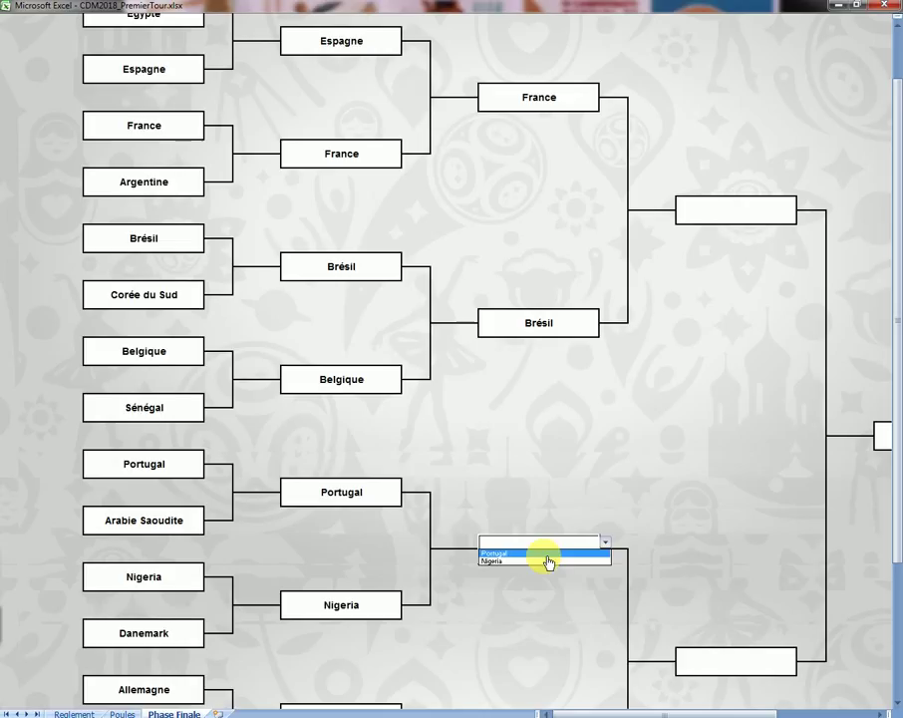
{"action": "left_click", "coordinate": [545, 553]}
{"action": "scroll", "coordinate": [604, 515], "scroll_direction": "down", "scroll_amount": 3}
{"action": "left_click", "coordinate": [573, 566]}
{"action": "left_click", "coordinate": [605, 556]}
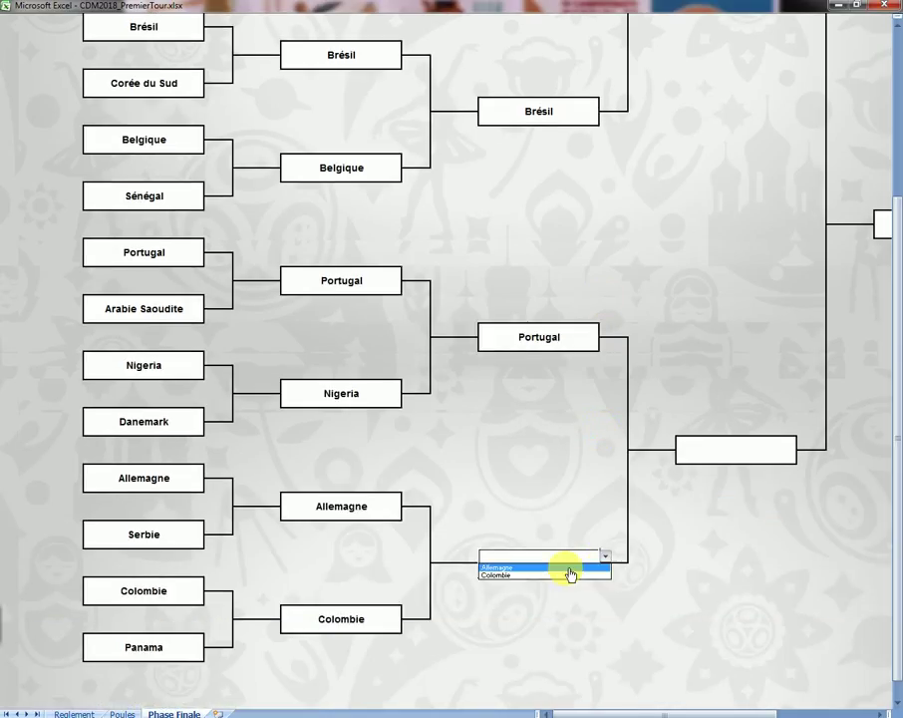
{"action": "left_click", "coordinate": [565, 568]}
Choose Portugal and France as the two finalists from the semi-finals.
{"action": "left_click", "coordinate": [758, 449]}
{"action": "left_click", "coordinate": [801, 443]}
{"action": "left_click", "coordinate": [740, 455]}
{"action": "scroll", "coordinate": [738, 438], "scroll_direction": "up", "scroll_amount": 4}
{"action": "left_click", "coordinate": [747, 292]}
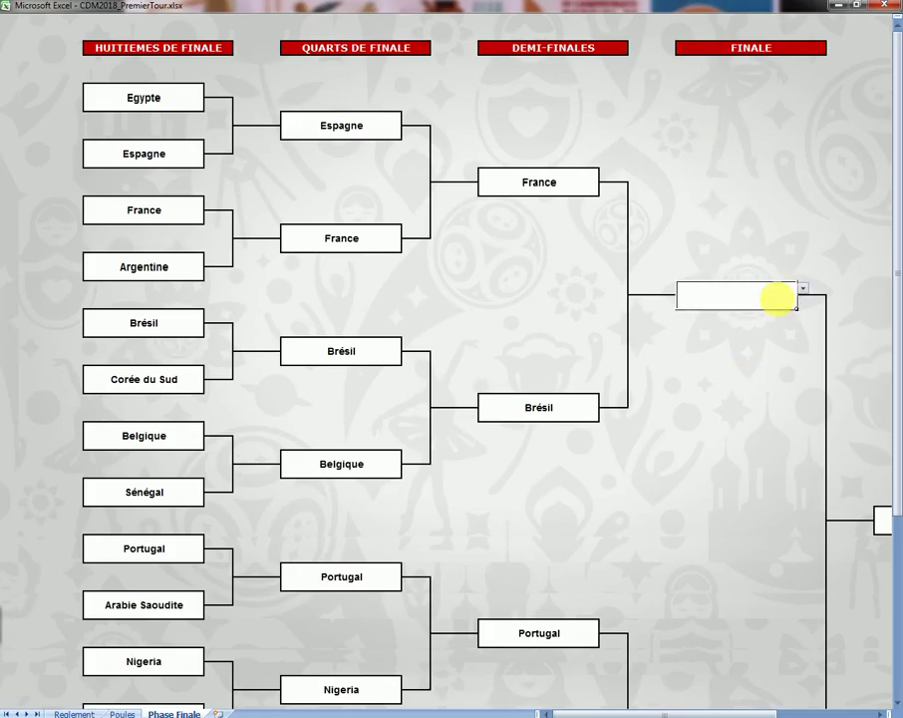
{"action": "left_click", "coordinate": [810, 301]}
{"action": "left_click", "coordinate": [750, 300]}
Choose France as the tournament winner from the France–Portugal final.
{"action": "left_click_drag", "start_coordinate": [688, 714], "coordinate": [798, 659]}
{"action": "left_click", "coordinate": [525, 511]}
{"action": "left_click", "coordinate": [599, 514]}
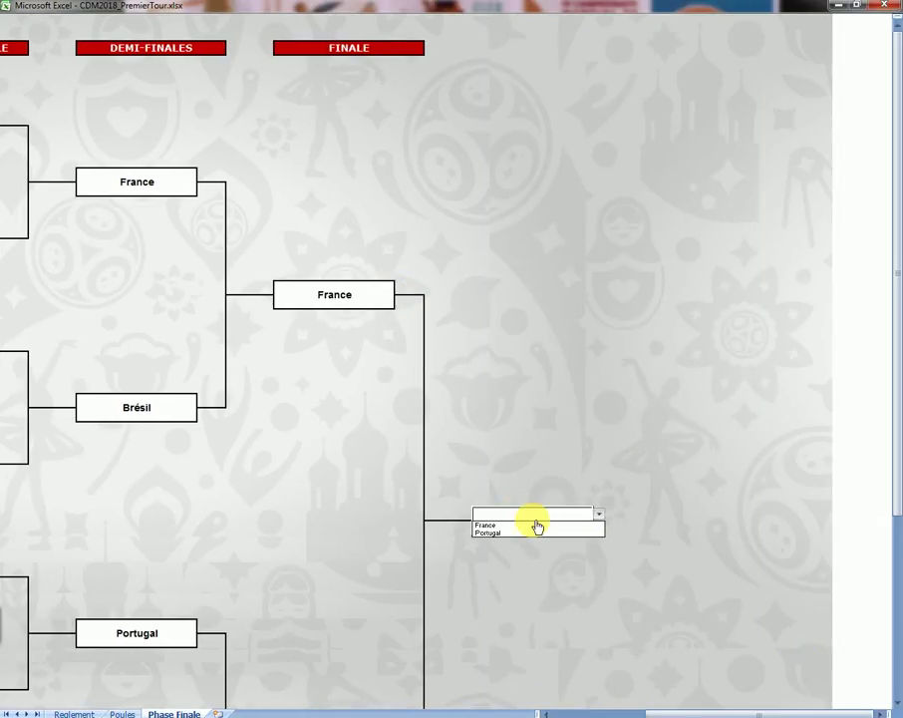
{"action": "left_click", "coordinate": [535, 525]}
Return to the Poules sheet to check the grid's completion status, and close the CDM2018_PremierTour workbook.
{"action": "left_click_drag", "start_coordinate": [651, 703], "coordinate": [44, 306]}
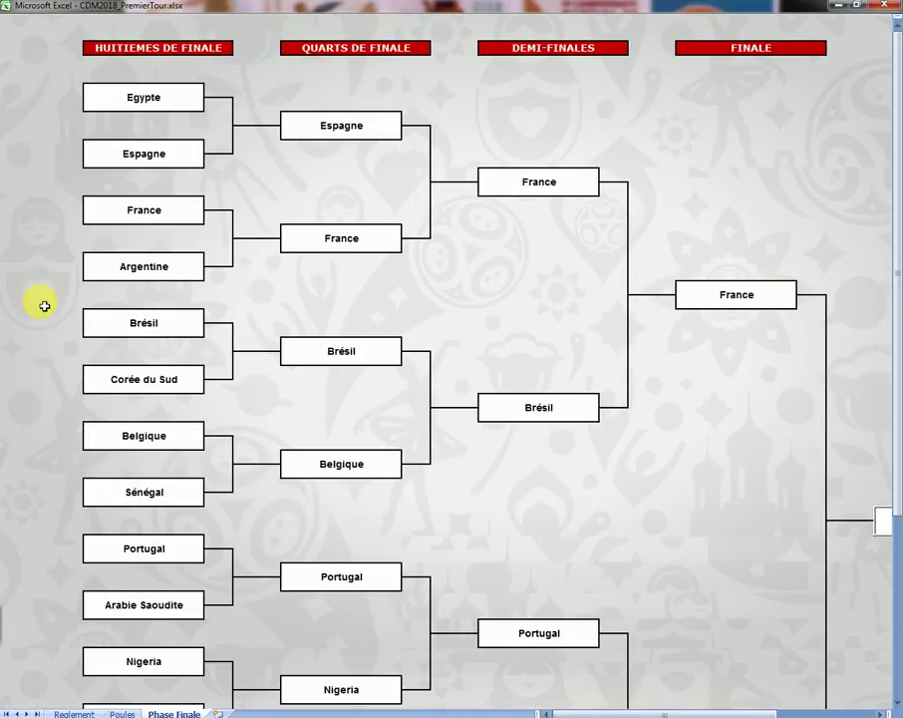
{"action": "left_click", "coordinate": [120, 712]}
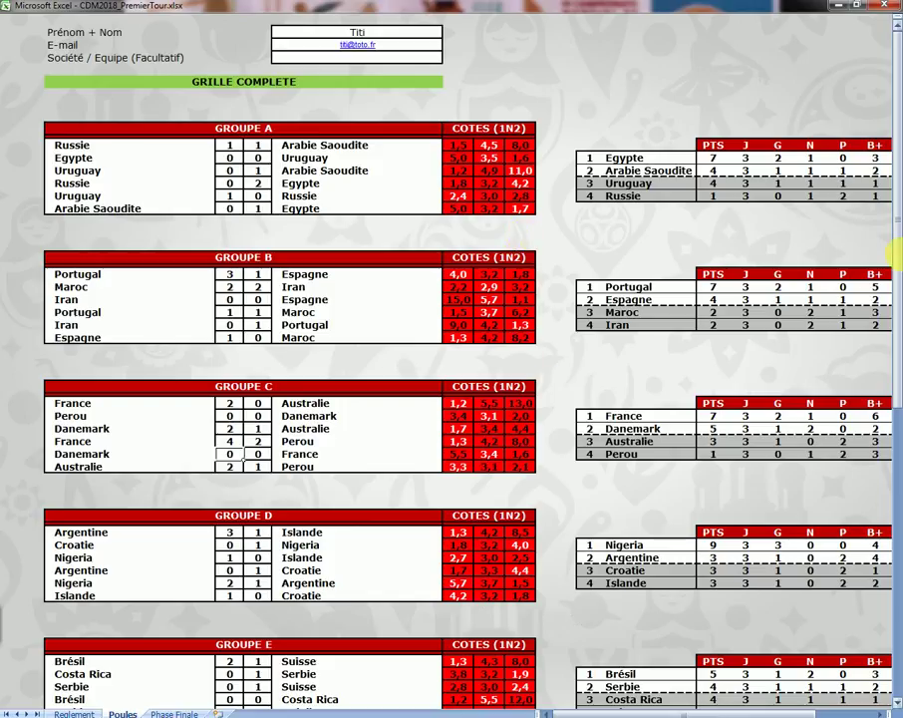
{"action": "left_click", "coordinate": [882, 8]}
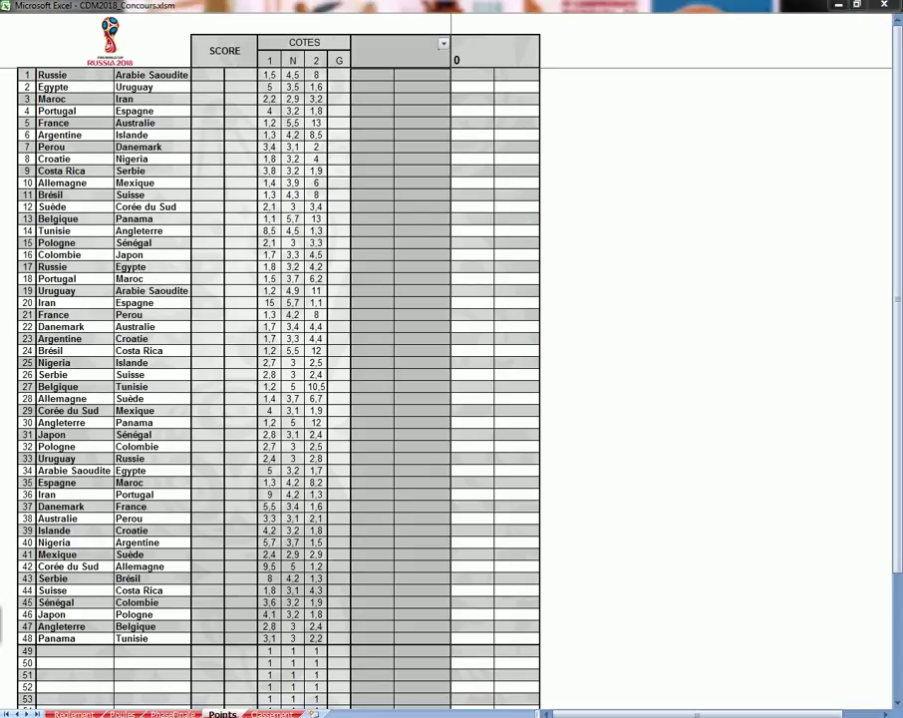
Switch to Windows Explorer and copy CDM2018_PremierTour.xlsx from the Grilles folder into the PremierTour folder.
{"action": "key", "text": "alt+Tab"}
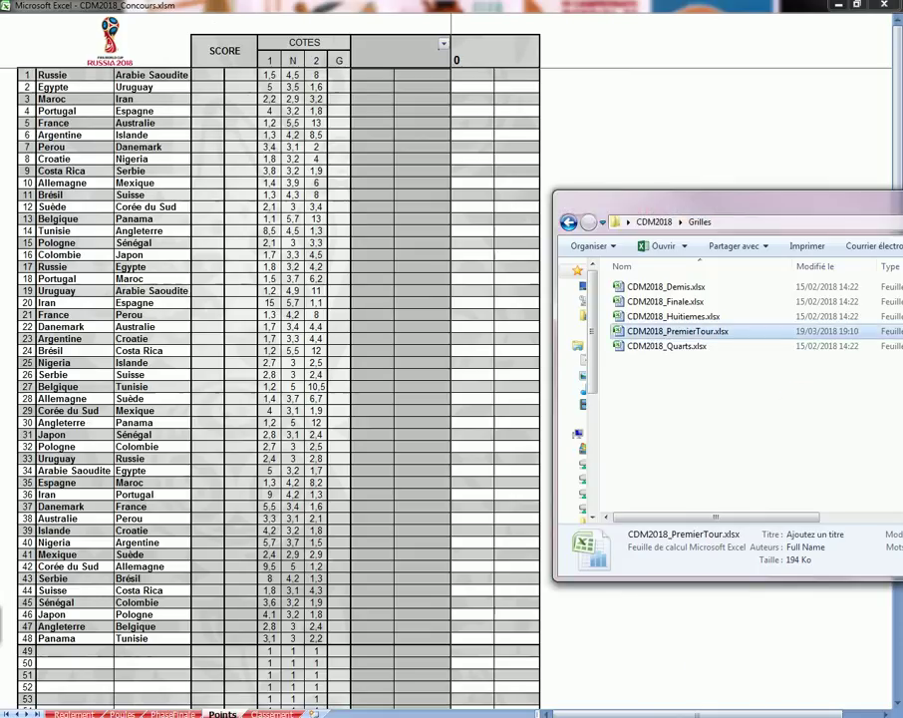
{"action": "left_click_drag", "start_coordinate": [618, 183], "coordinate": [421, 176]}
{"action": "left_click", "coordinate": [432, 312]}
{"action": "key", "text": "Escape"}
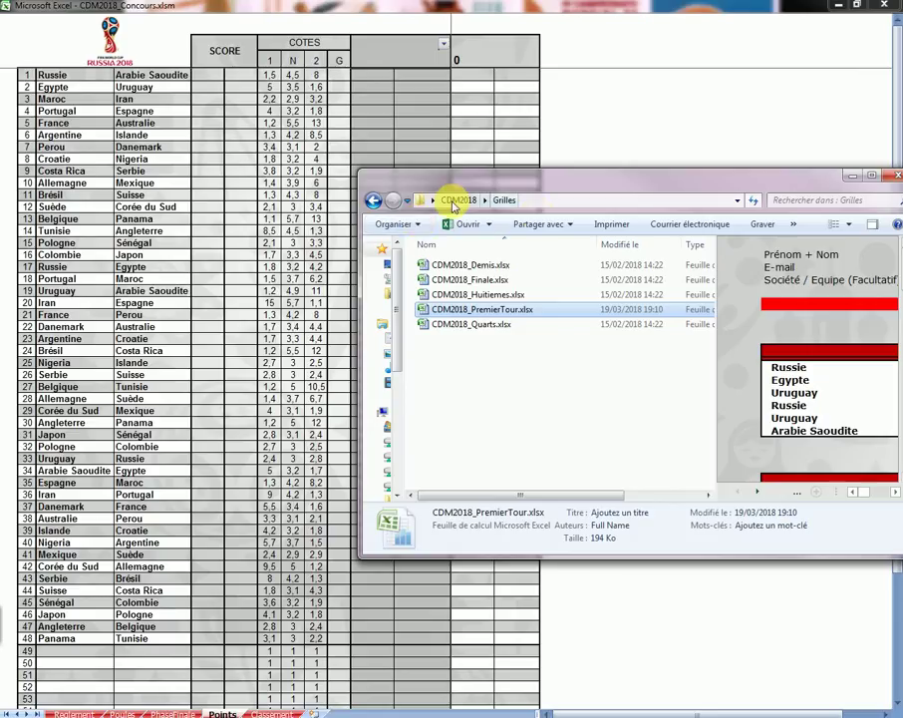
{"action": "key", "text": "BackSpace"}
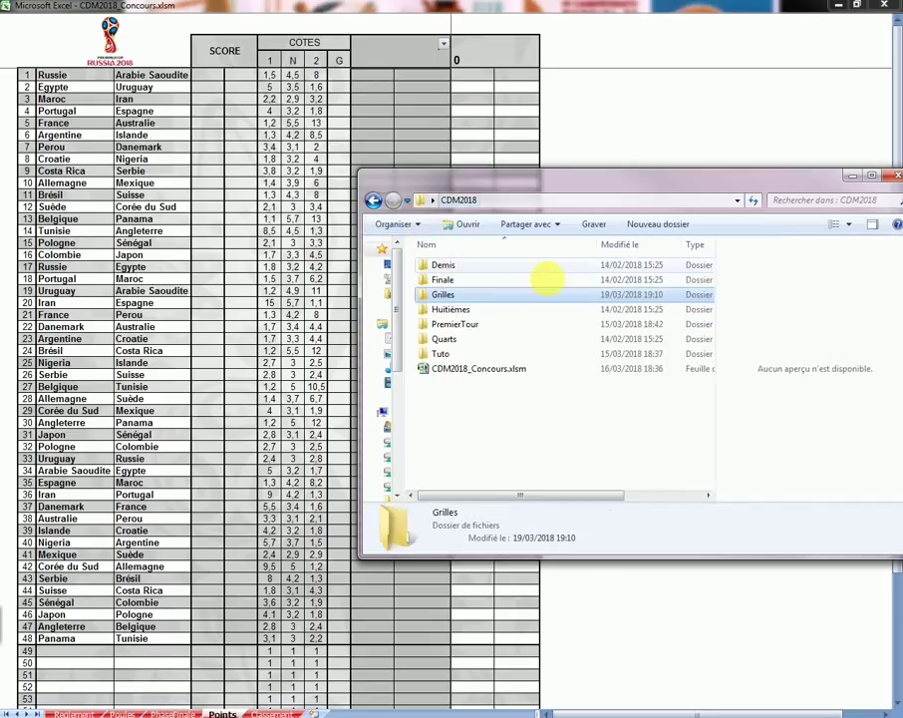
{"action": "double_click", "coordinate": [474, 330]}
{"action": "right_click", "coordinate": [472, 329]}
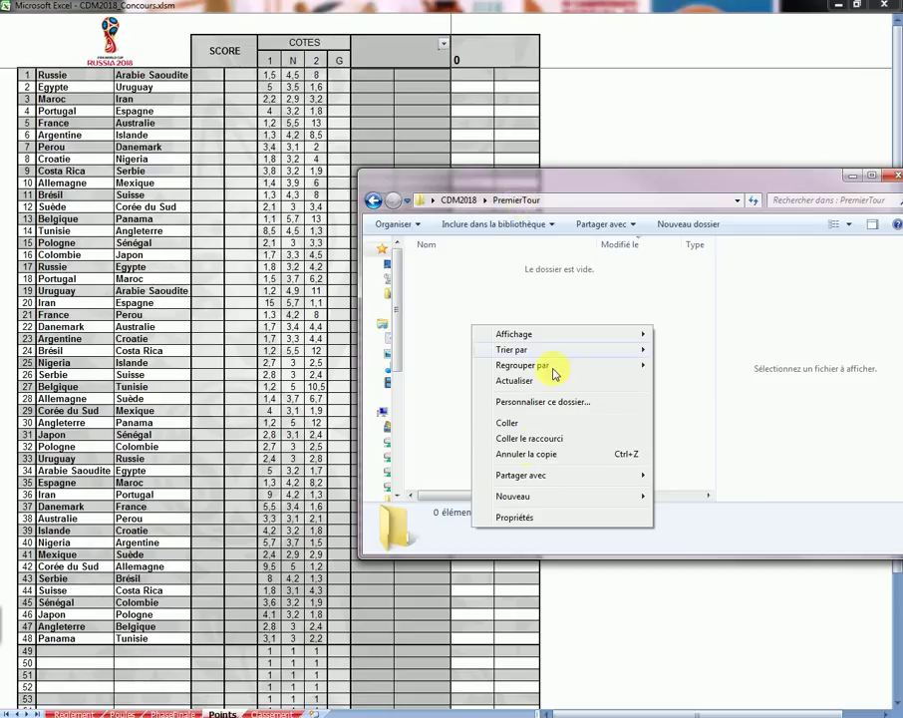
{"action": "left_click", "coordinate": [513, 424]}
Rename the pasted grid file by adding an underscore and the participant's name after CDM2018_PremierTour.
{"action": "left_click", "coordinate": [504, 267]}
{"action": "type", "text": "_Tit"}
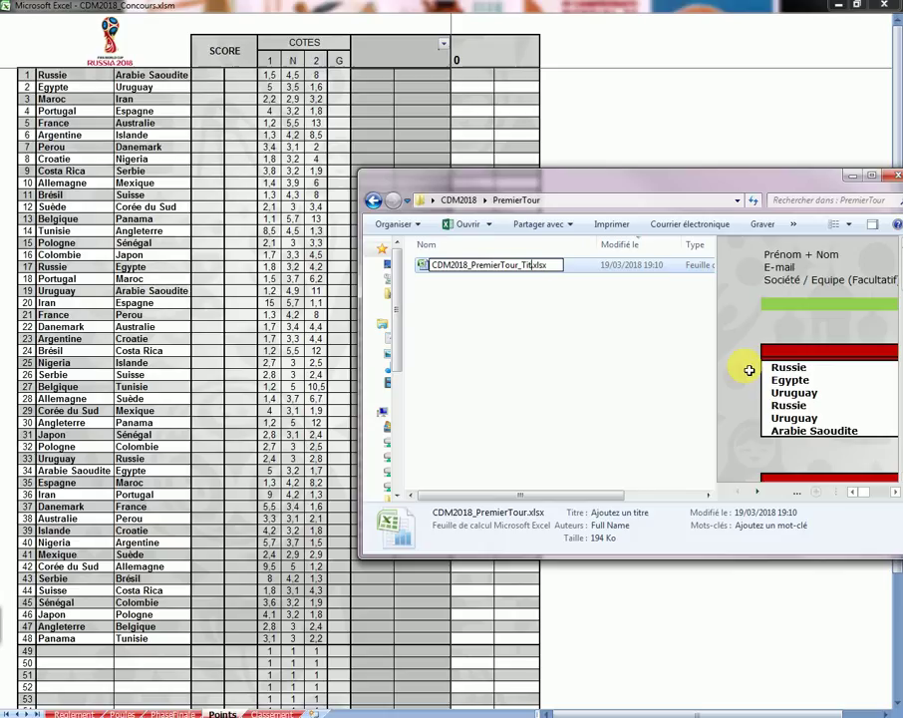
{"action": "type", "text": "i"}
{"action": "key", "text": "Return"}
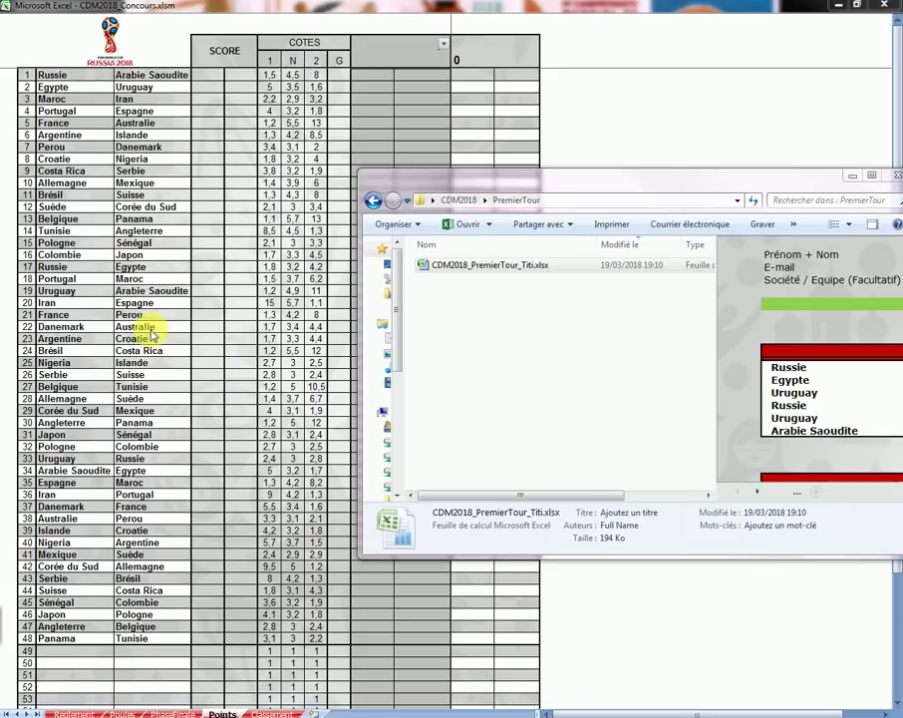
Paste the other participants' copied grid files into the PremierTour folder and switch back to the contest workbook in Excel.
{"action": "left_click", "coordinate": [504, 327]}
{"action": "right_click", "coordinate": [504, 327]}
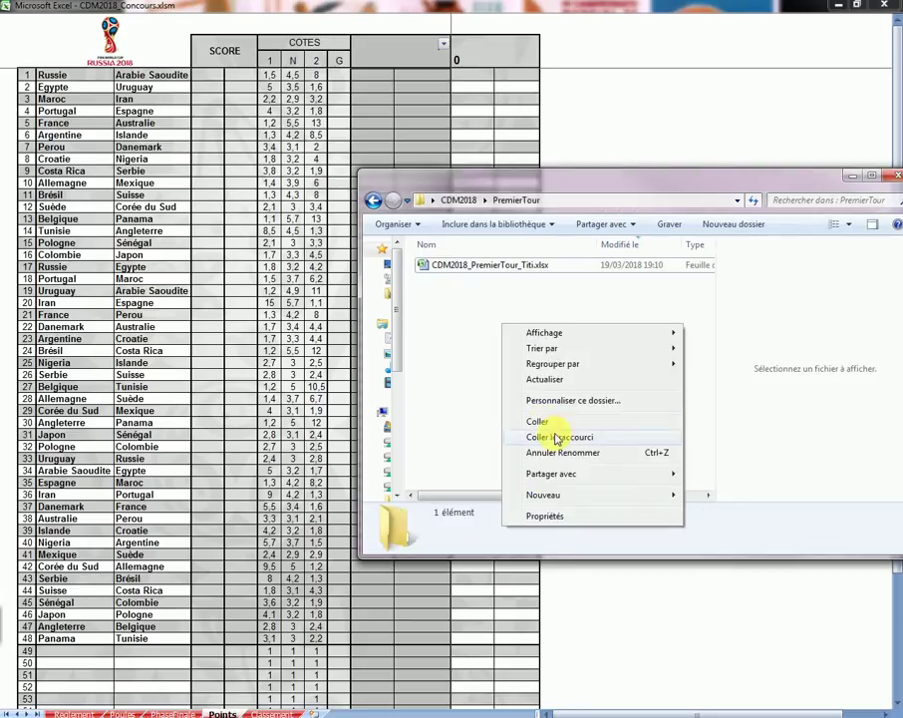
{"action": "left_click", "coordinate": [544, 423]}
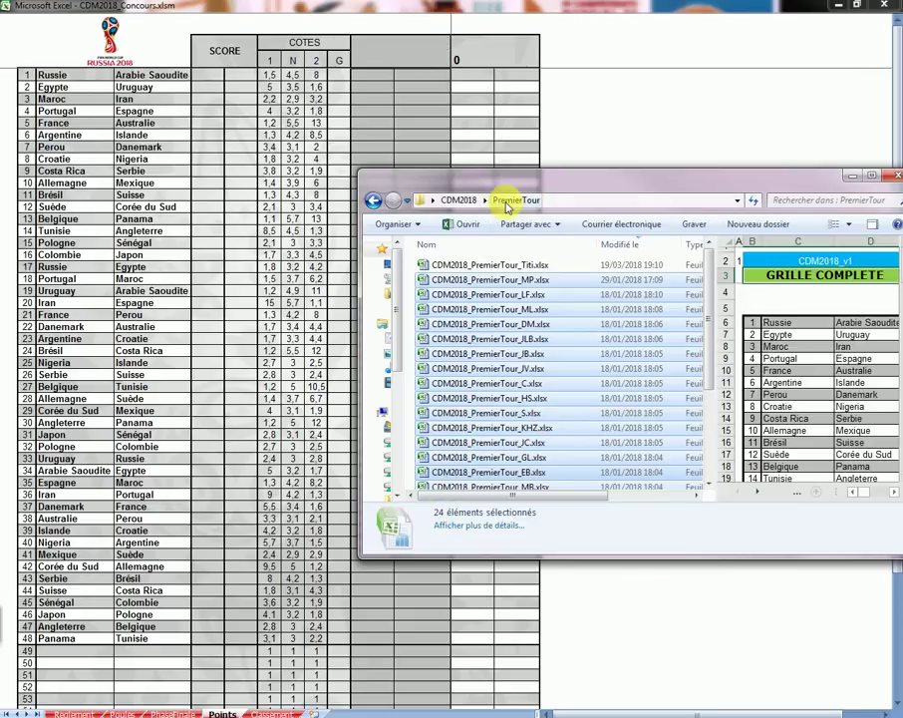
{"action": "left_click", "coordinate": [666, 130]}
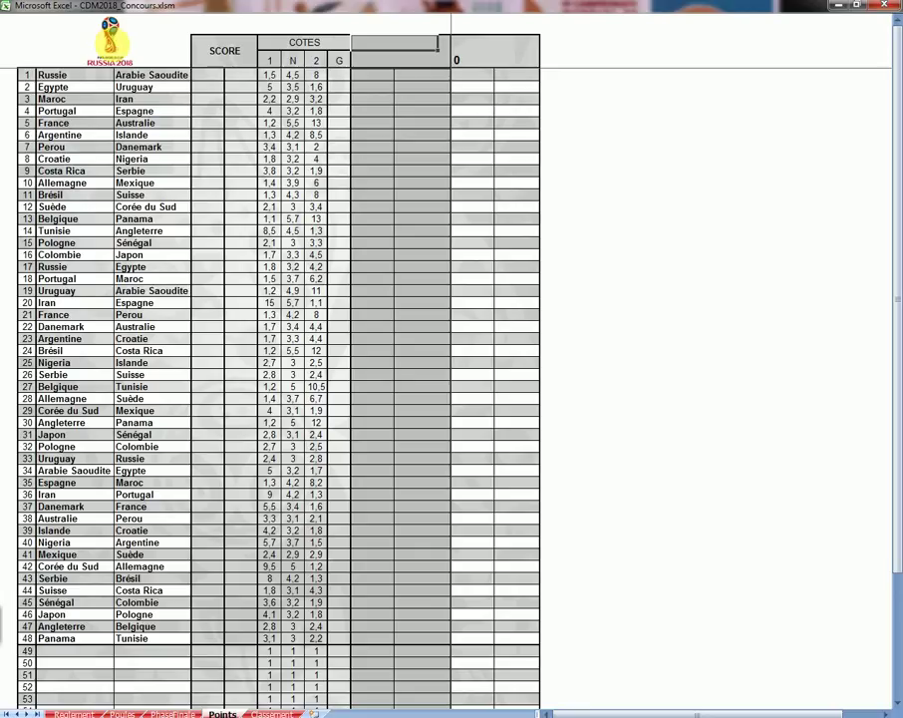
Import the participants' grids from the Tableau de Bord for the Inscription stage and acknowledge the import report.
{"action": "left_click", "coordinate": [111, 45]}
{"action": "left_click", "coordinate": [365, 383]}
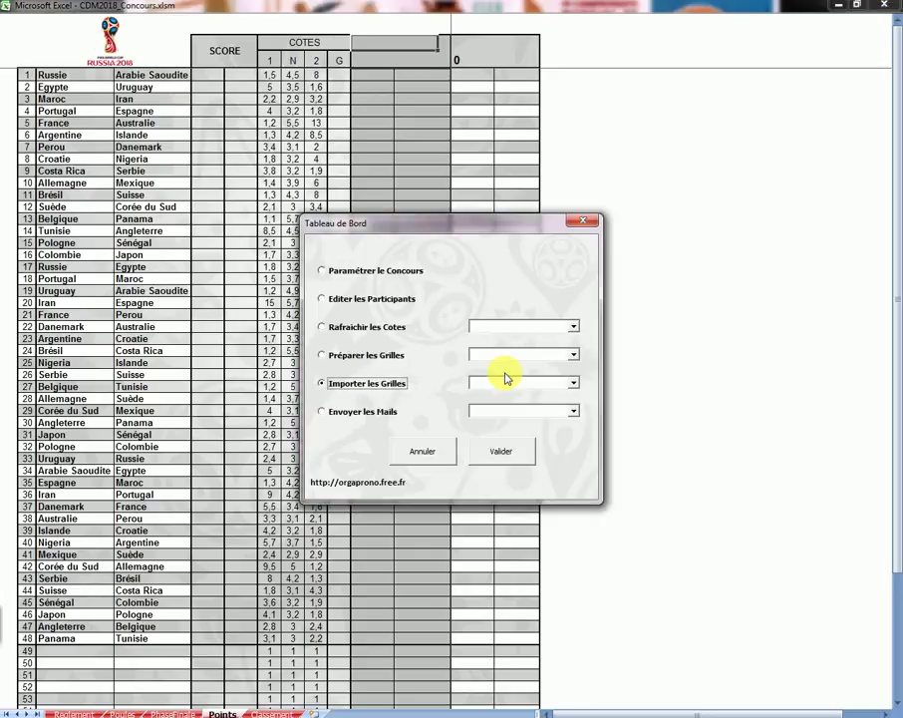
{"action": "left_click", "coordinate": [574, 383]}
{"action": "left_click", "coordinate": [492, 395]}
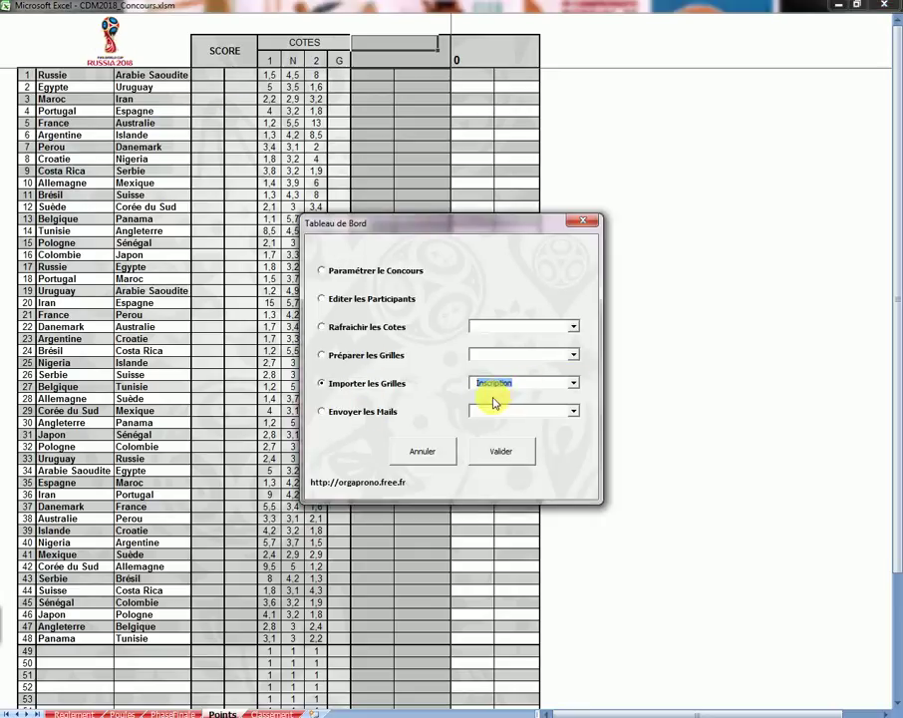
{"action": "left_click", "coordinate": [499, 449]}
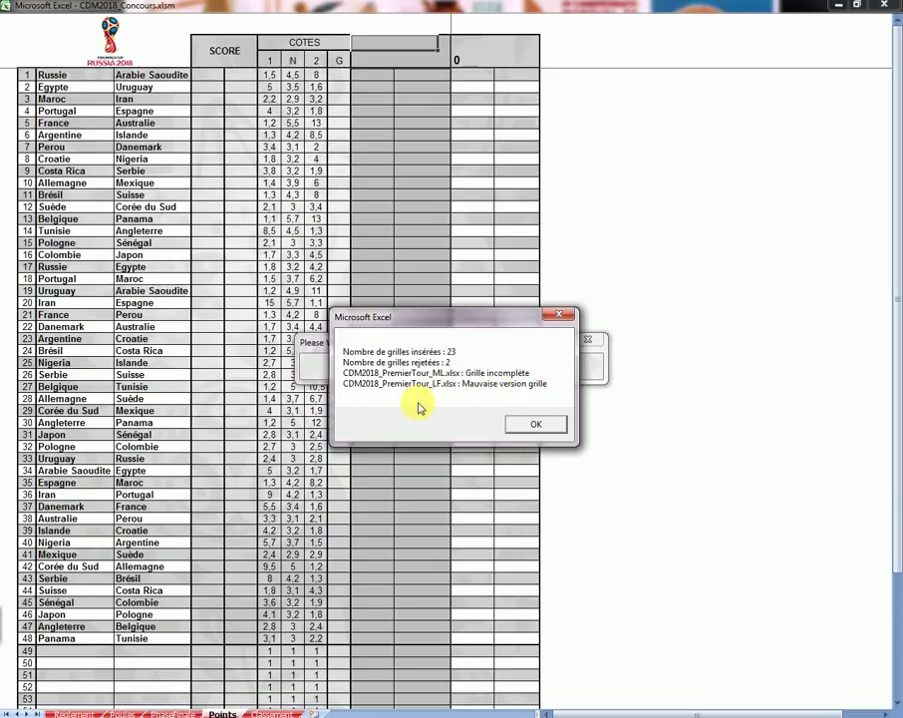
{"action": "left_click", "coordinate": [536, 424]}
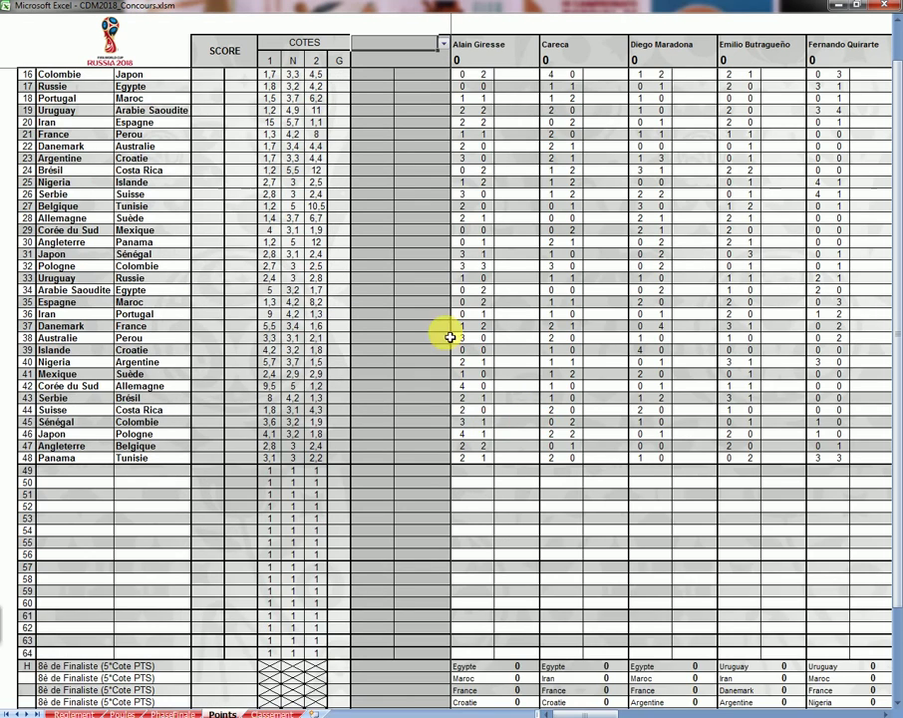
Look across the imported predictions on the Points sheet and select the participant whose grid was filled in for the grey comparison column.
{"action": "scroll", "coordinate": [531, 430], "scroll_direction": "up", "scroll_amount": 3}
{"action": "scroll", "coordinate": [507, 446], "scroll_direction": "up", "scroll_amount": 2}
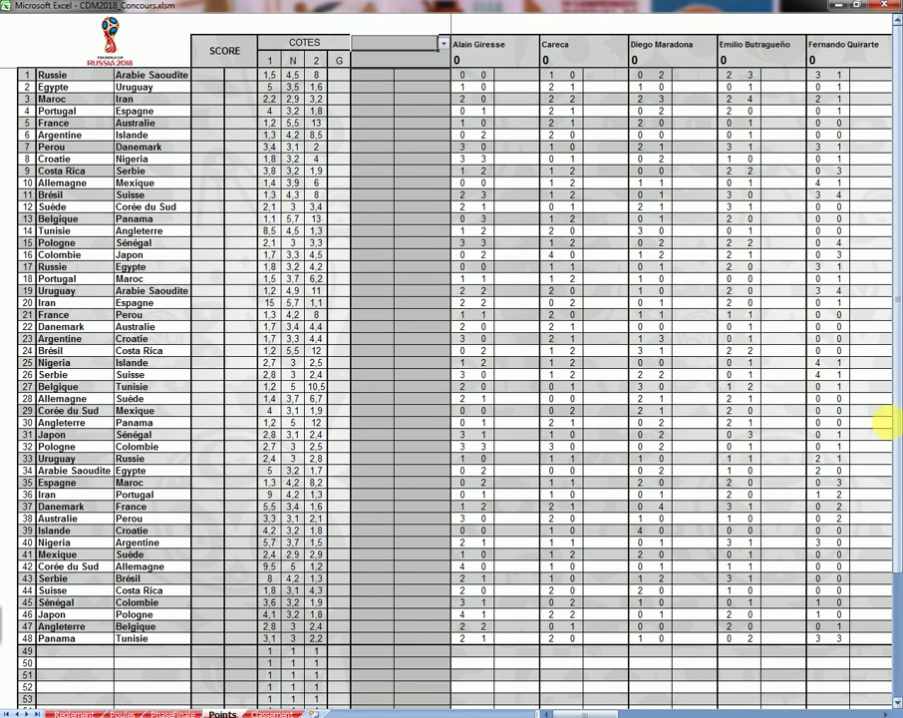
{"action": "left_click_drag", "start_coordinate": [577, 710], "coordinate": [827, 707]}
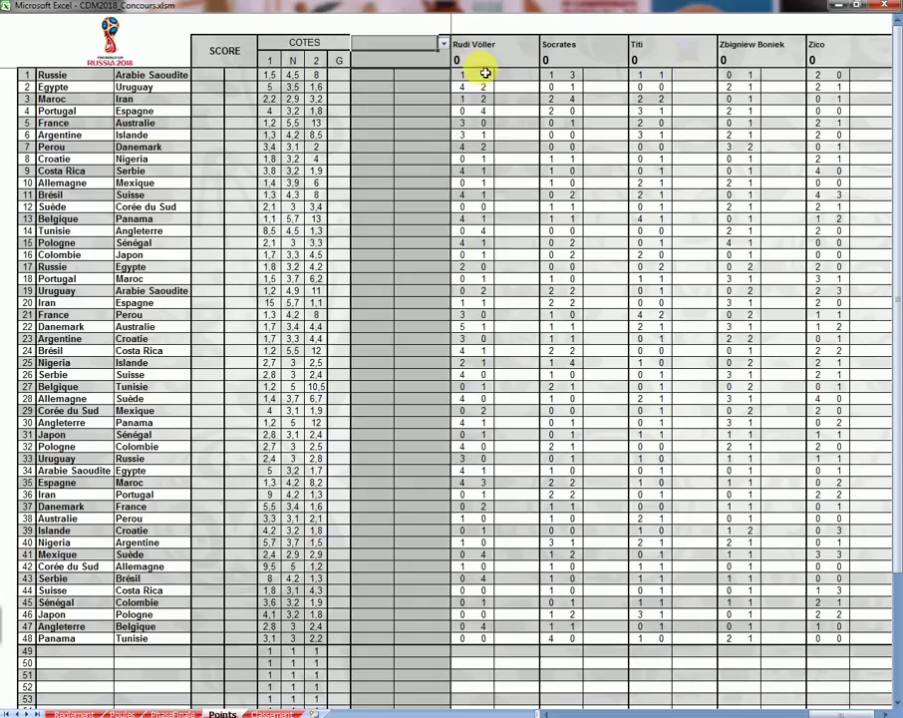
{"action": "left_click_drag", "start_coordinate": [810, 707], "coordinate": [574, 702]}
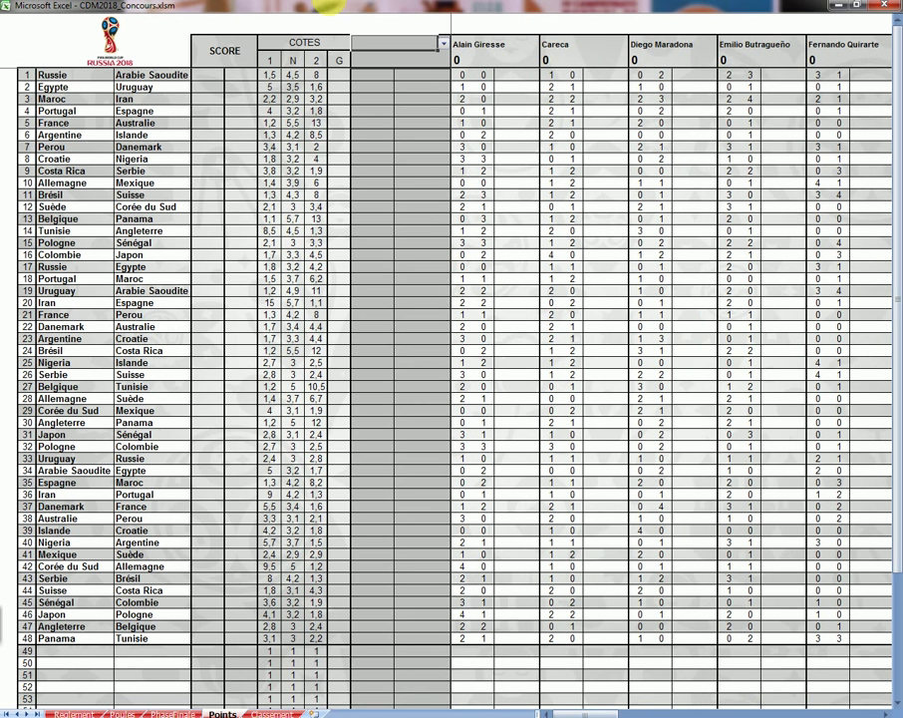
{"action": "key", "text": "alt+Down"}
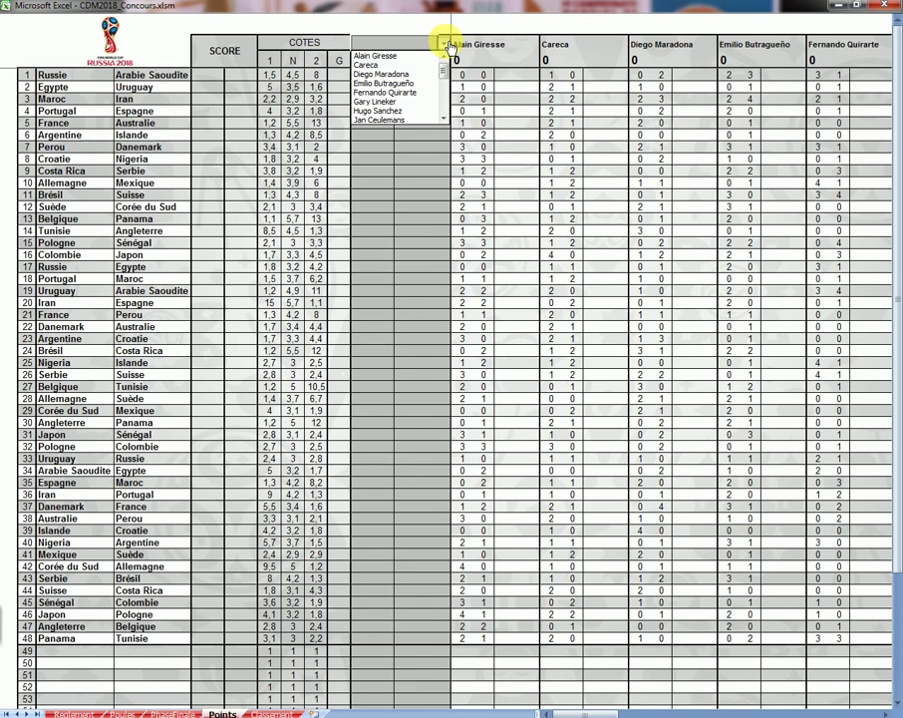
{"action": "left_click_drag", "start_coordinate": [446, 72], "coordinate": [451, 112]}
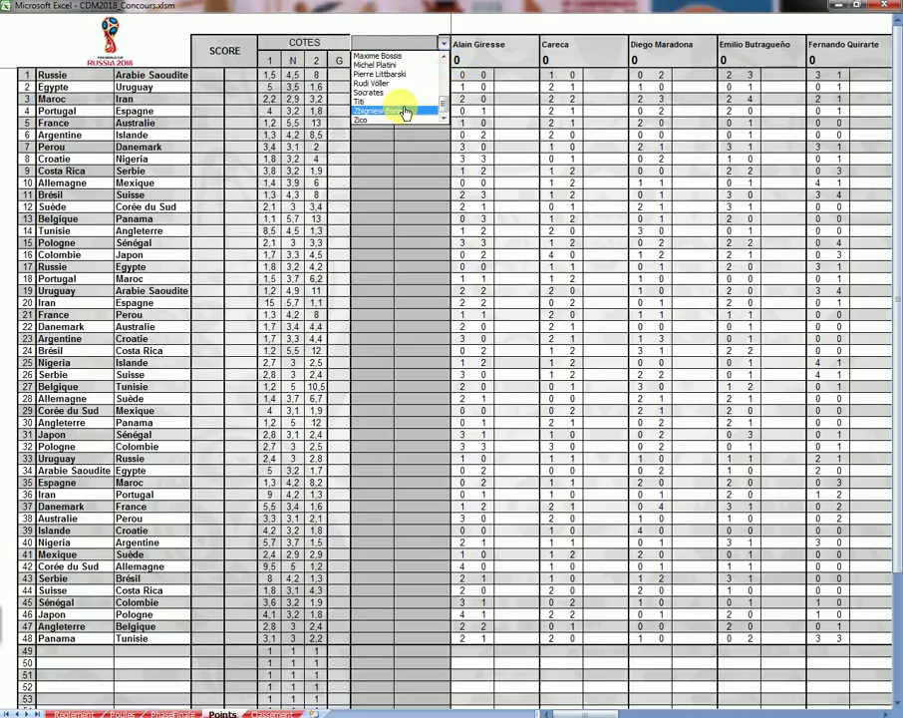
{"action": "left_click", "coordinate": [367, 104]}
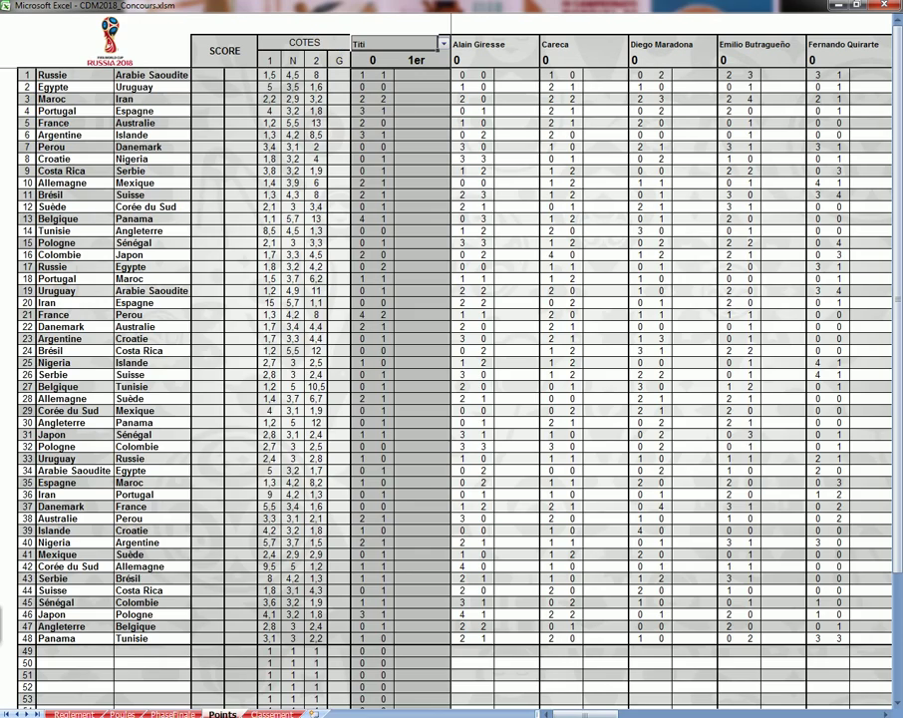
Examine the selected participant's picks down to the Vainqueur row, and view the Classement sheet.
{"action": "scroll", "coordinate": [419, 485], "scroll_direction": "down", "scroll_amount": 3}
{"action": "scroll", "coordinate": [419, 485], "scroll_direction": "down", "scroll_amount": 11}
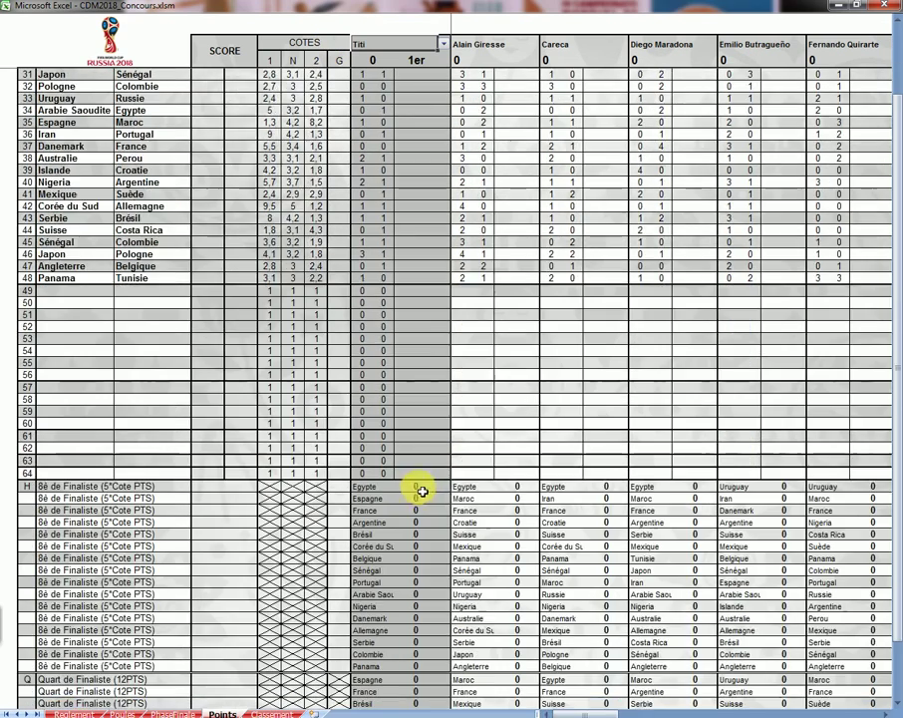
{"action": "scroll", "coordinate": [67, 369], "scroll_direction": "down", "scroll_amount": 1}
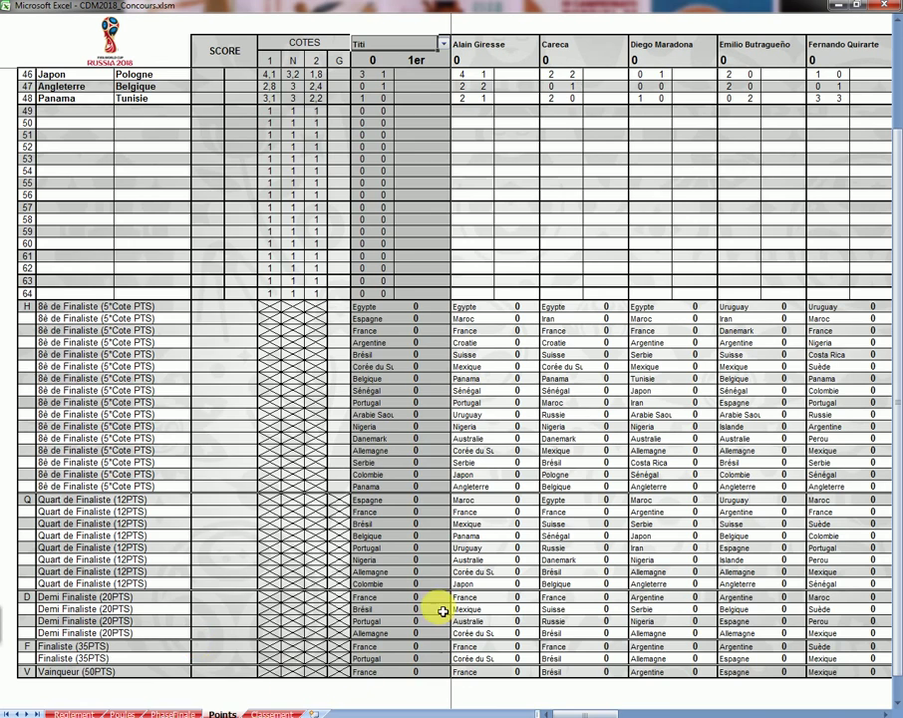
{"action": "scroll", "coordinate": [419, 628], "scroll_direction": "up", "scroll_amount": 15}
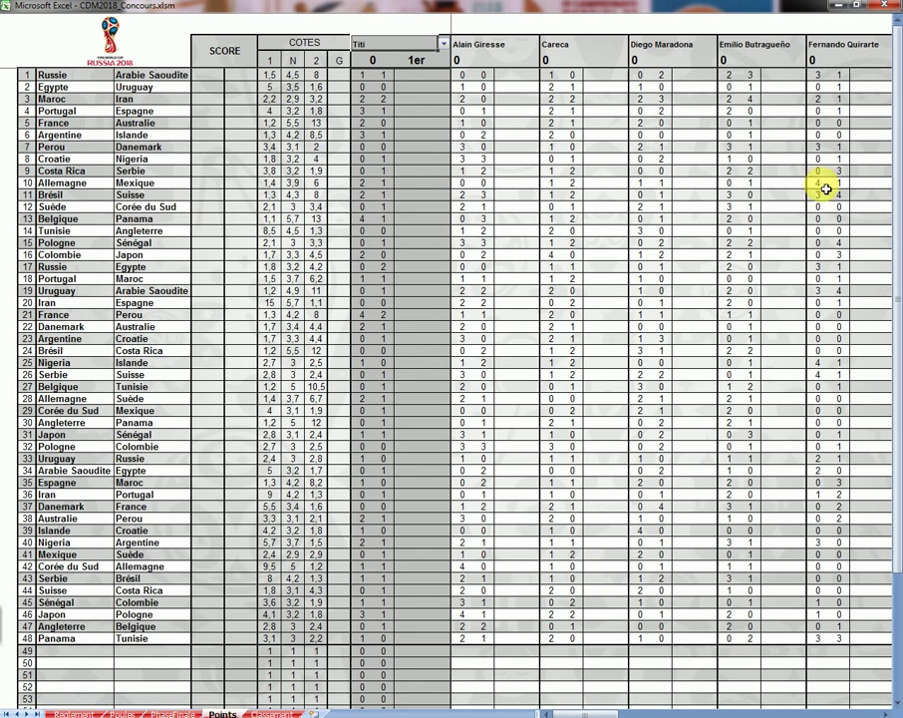
{"action": "left_click", "coordinate": [271, 712]}
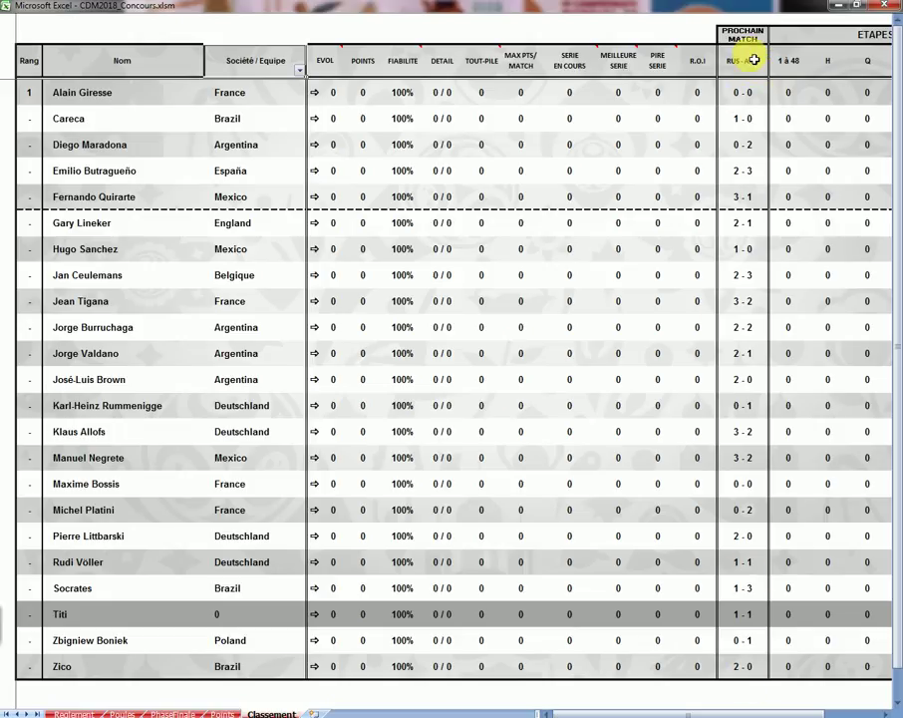
Enter a 1–0 result for Russie–Arabie Saoudite in Groupe A on the Poules sheet, and view the ranking on the Classement sheet.
{"action": "left_click", "coordinate": [121, 713]}
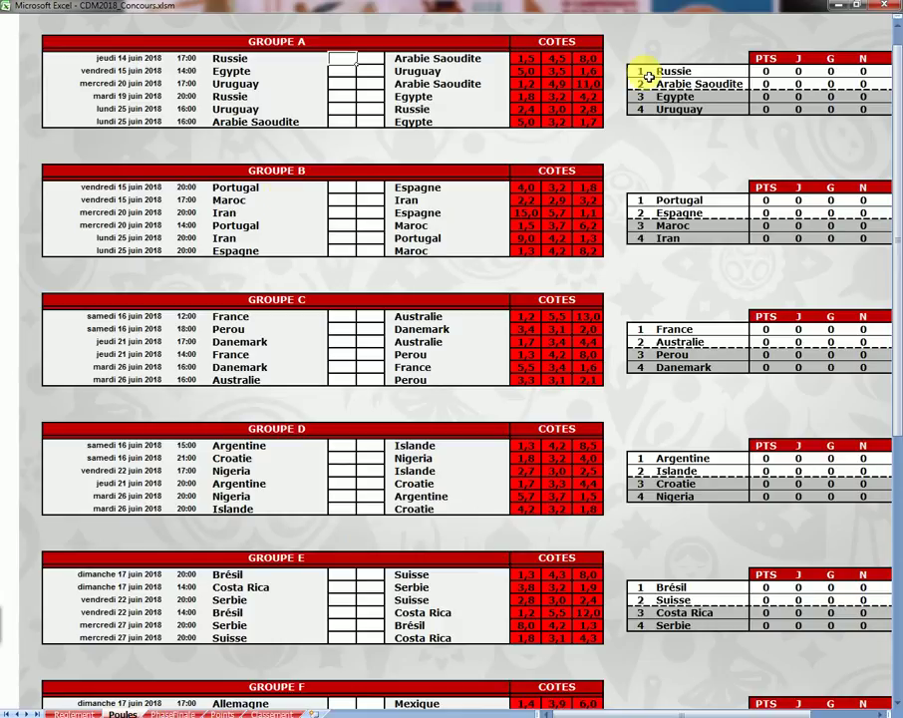
{"action": "key", "text": "Tab"}
{"action": "type", "text": "0"}
{"action": "key", "text": "Return"}
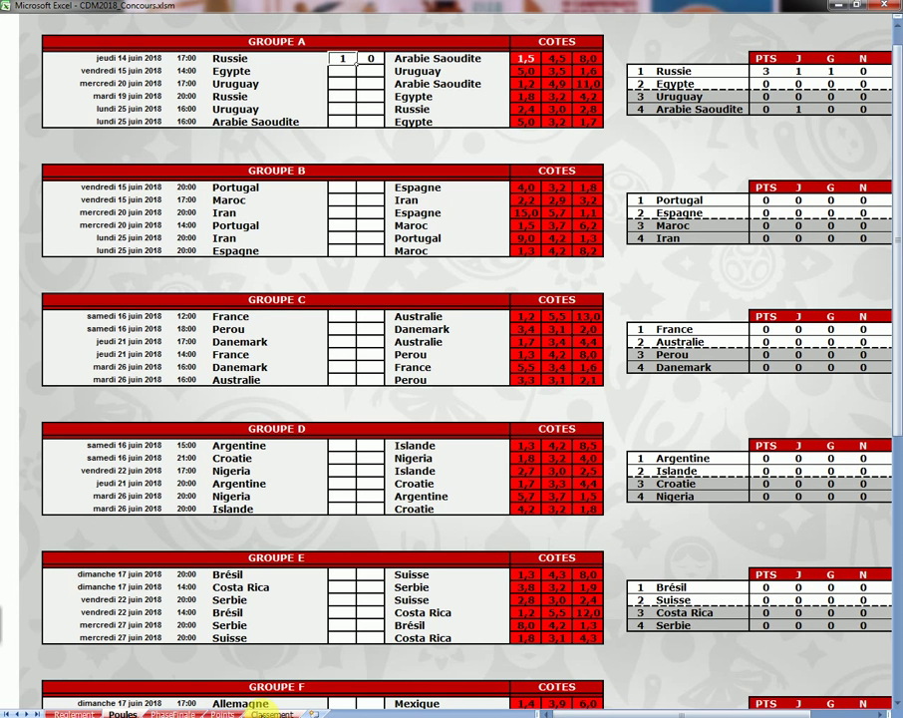
{"action": "left_click", "coordinate": [267, 713]}
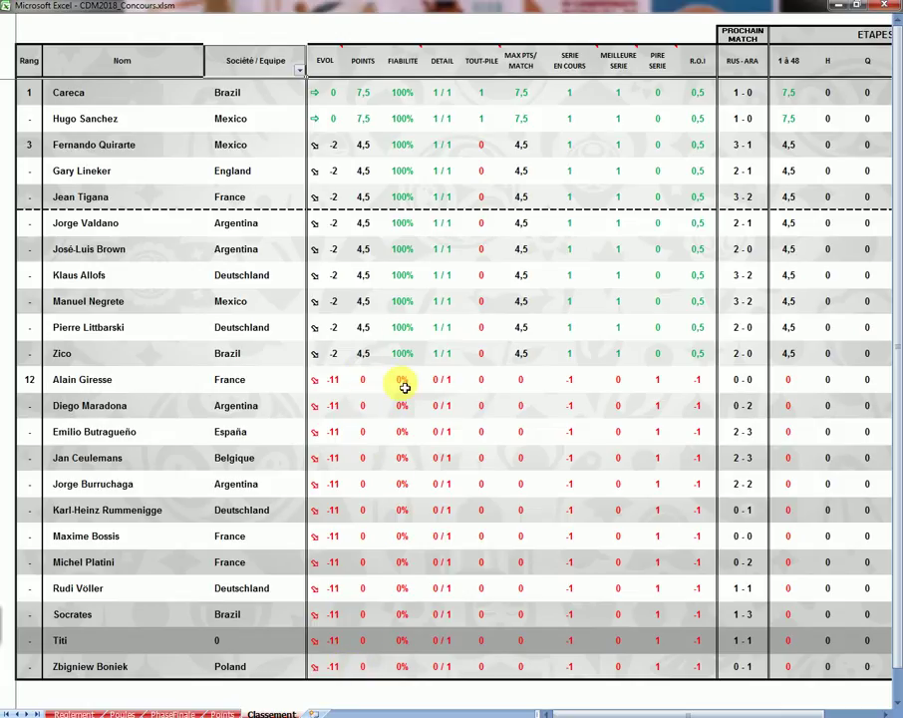
{"action": "mouse_move", "coordinate": [334, 61]}
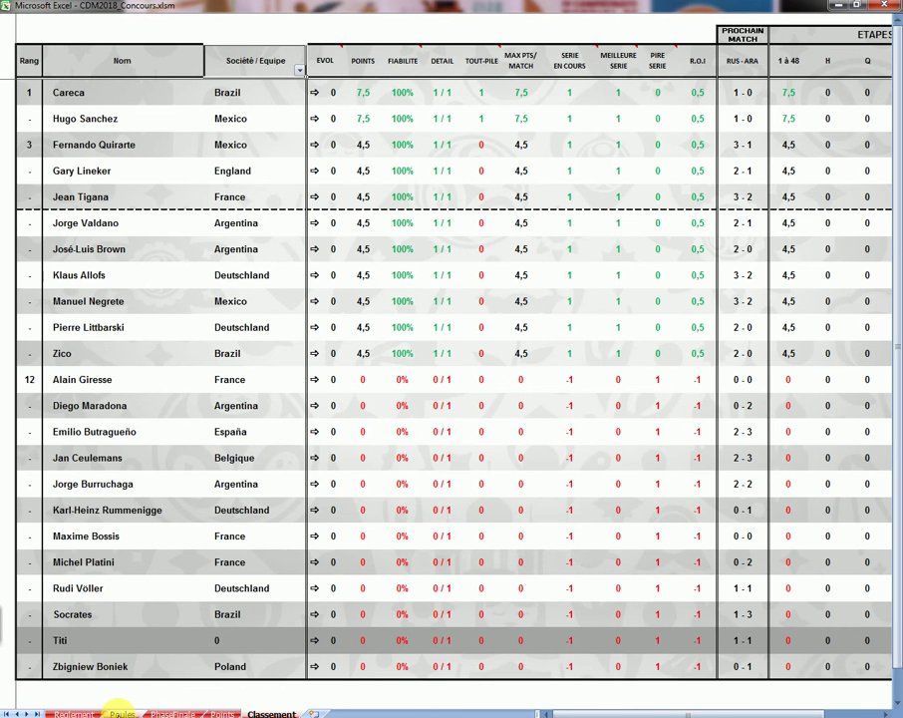
Enter a 2–1 result for Egypte–Uruguay in Groupe A on the Poules sheet.
{"action": "left_click", "coordinate": [122, 712]}
{"action": "left_click", "coordinate": [335, 76]}
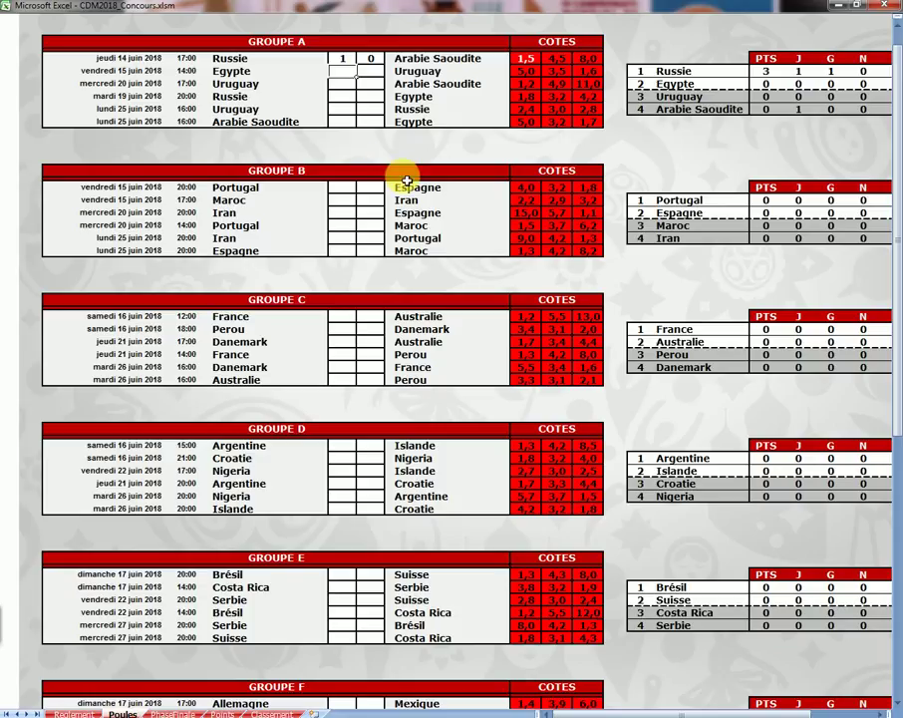
{"action": "type", "text": "2"}
{"action": "key", "text": "Tab"}
Enter the first two Groupe B results: Portugal–Espagne 0–1 and Maroc–Iran 1–0.
{"action": "left_click", "coordinate": [342, 187]}
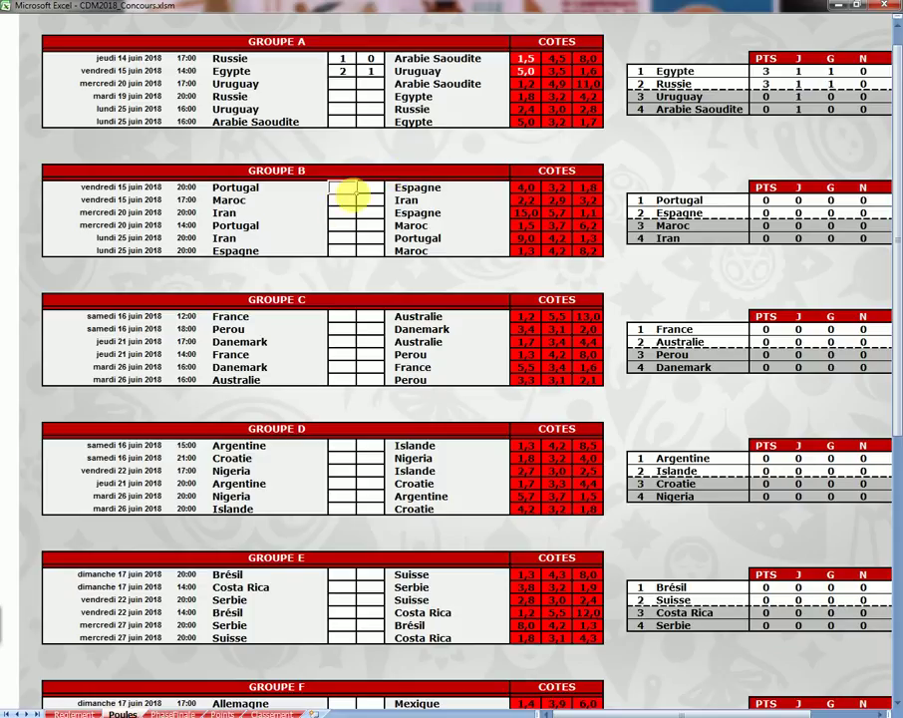
{"action": "left_click", "coordinate": [354, 200]}
{"action": "type", "text": "1"}
{"action": "key", "text": "Return"}
Enter a 3–0 result for France–Australie in Groupe C, and view the ranking on the Classement sheet.
{"action": "left_click", "coordinate": [335, 316]}
{"action": "type", "text": "3"}
{"action": "key", "text": "Tab"}
{"action": "type", "text": "0"}
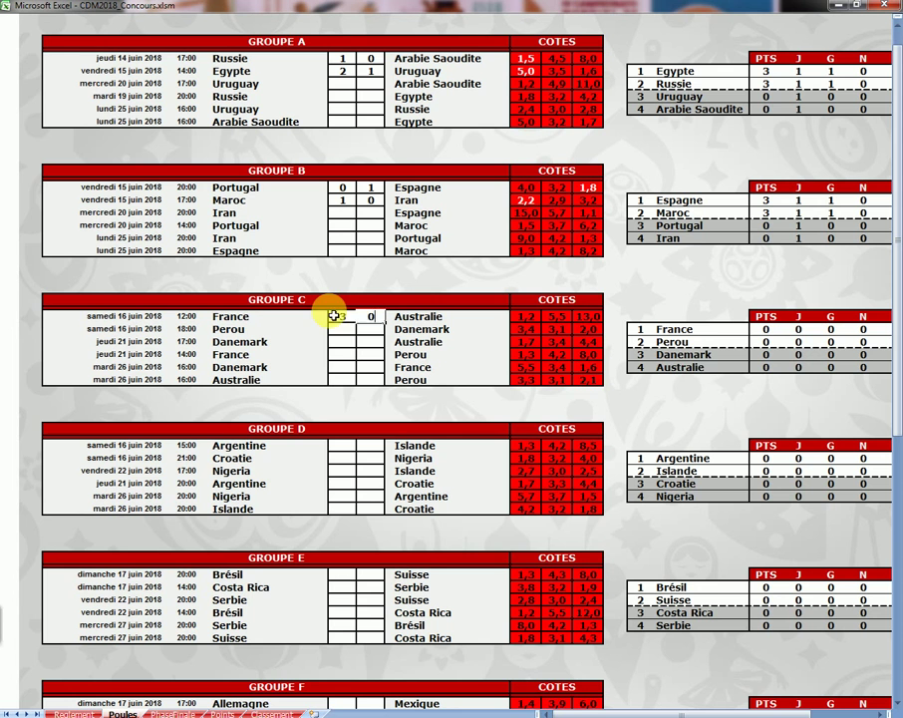
{"action": "left_click", "coordinate": [271, 712]}
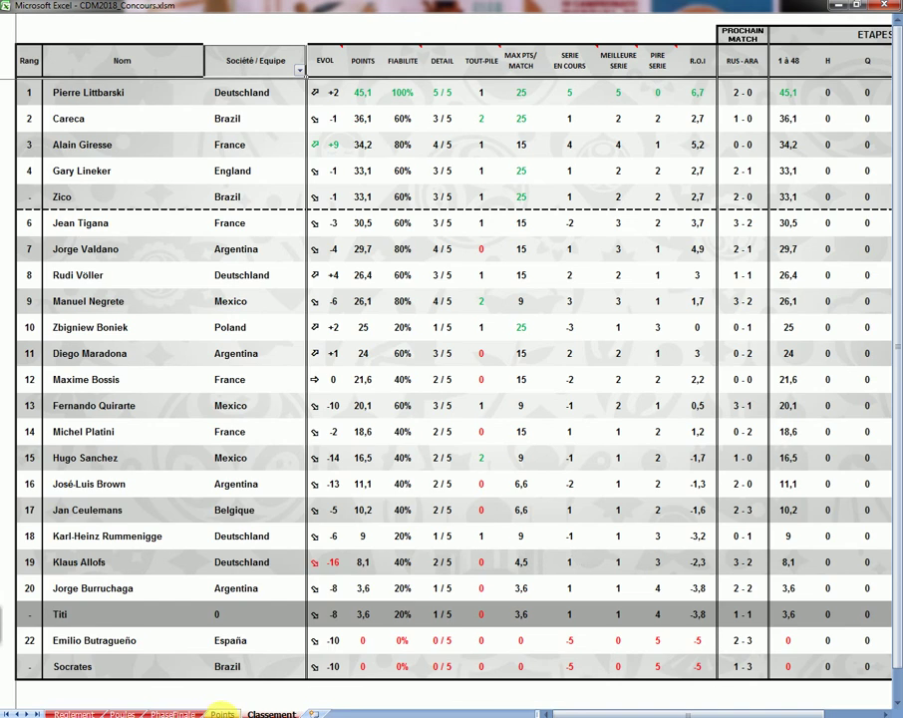
Select the first-ranked participant for the grey comparison column on the Points sheet to examine the points per match.
{"action": "left_click", "coordinate": [221, 714]}
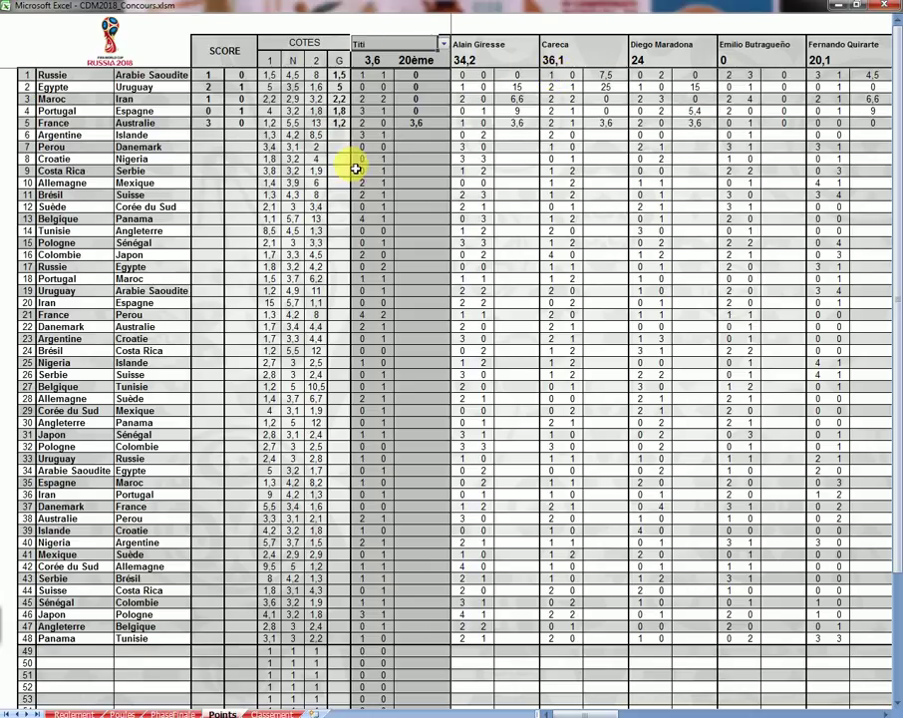
{"action": "left_click", "coordinate": [444, 43]}
{"action": "scroll", "coordinate": [450, 96], "scroll_direction": "up", "scroll_amount": 1}
{"action": "scroll", "coordinate": [450, 97], "scroll_direction": "up", "scroll_amount": 2}
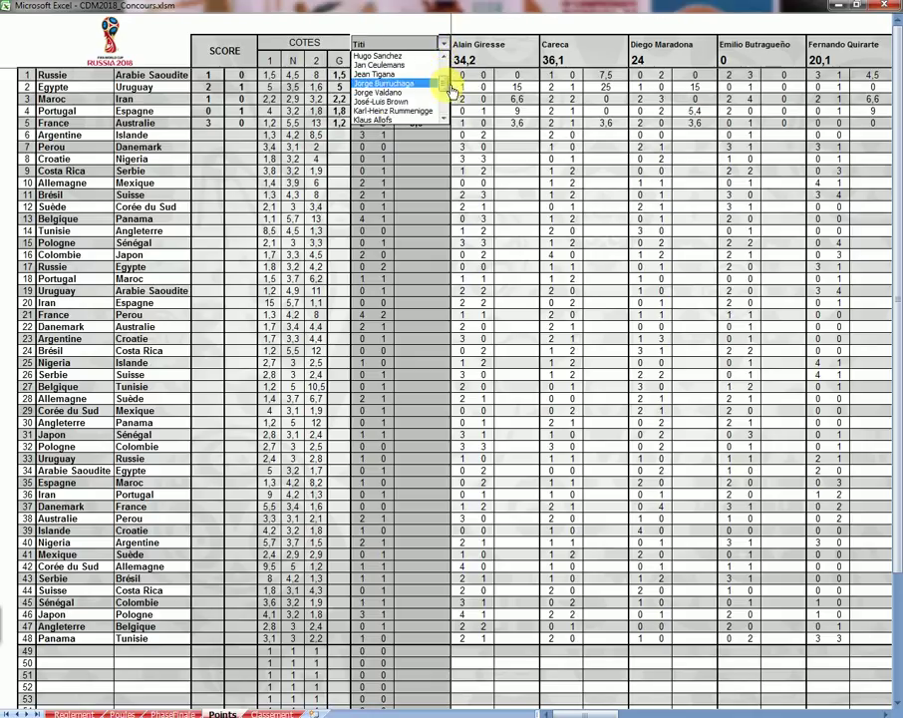
{"action": "left_click_drag", "start_coordinate": [450, 92], "coordinate": [455, 76]}
{"action": "scroll", "coordinate": [450, 97], "scroll_direction": "down", "scroll_amount": 3}
{"action": "left_click", "coordinate": [419, 73]}
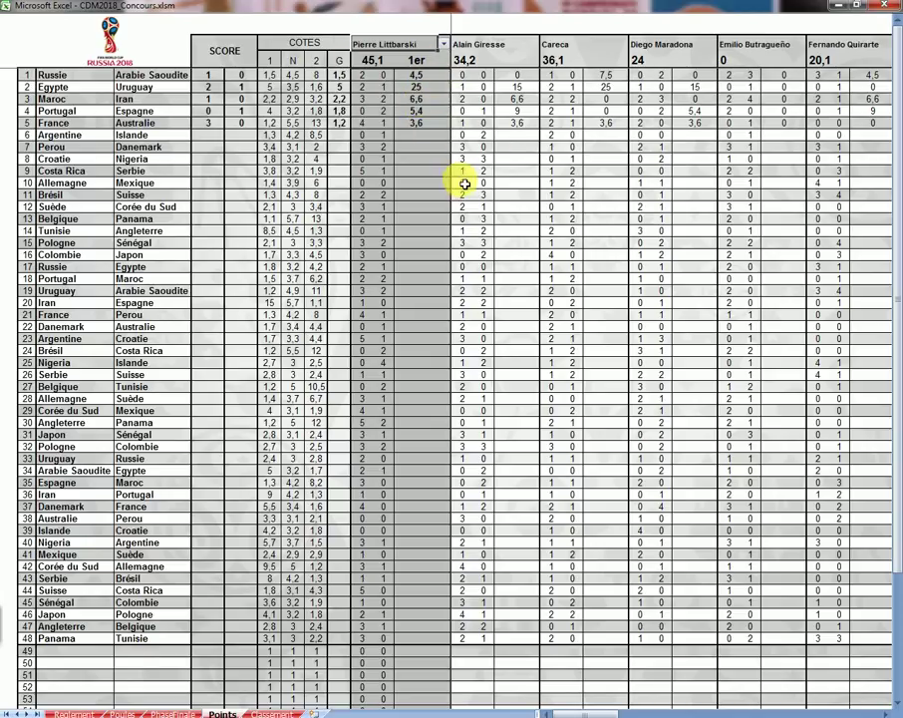
Switch the grey comparison column to a bottom-ranked participant to compare the points scored.
{"action": "left_click", "coordinate": [445, 44]}
{"action": "scroll", "coordinate": [446, 110], "scroll_direction": "up", "scroll_amount": 5}
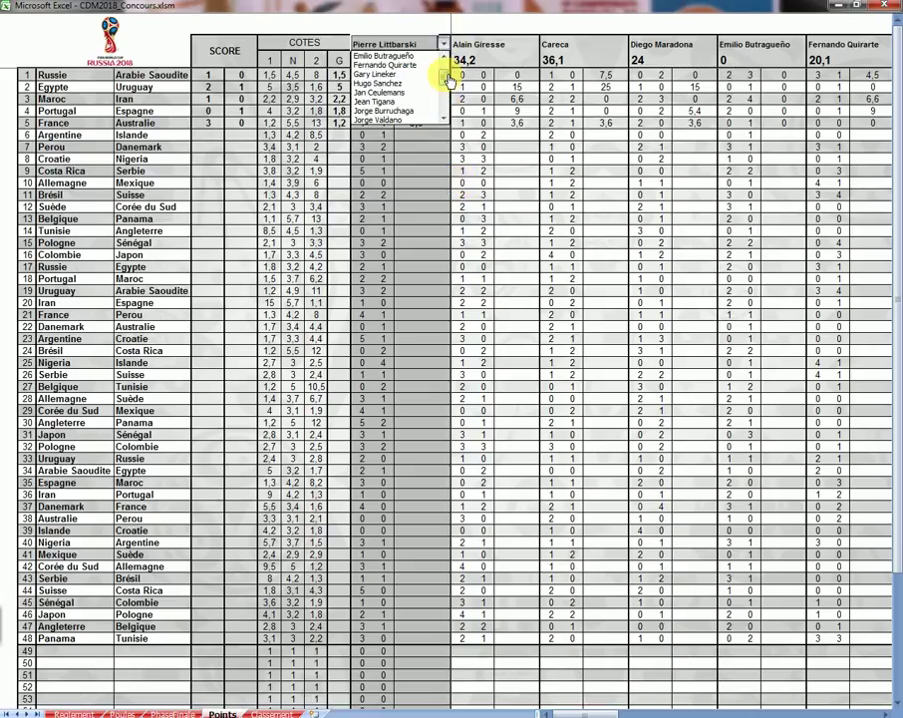
{"action": "left_click", "coordinate": [420, 65]}
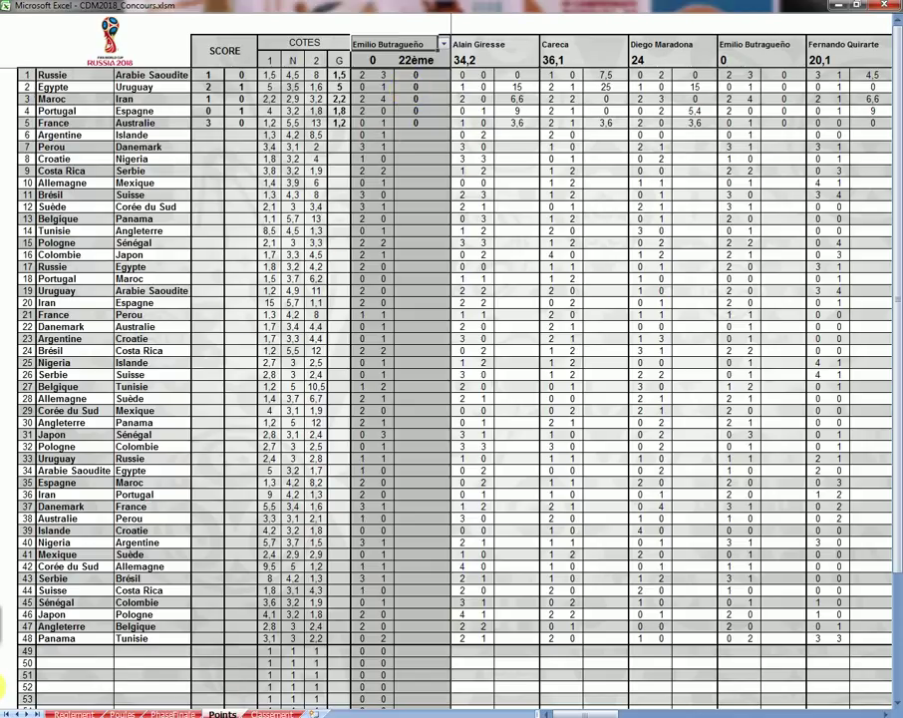
Complete Groupe A on the Poules sheet: Uruguay–Arabie Saoudite 1–0, Russie–Egypte 2–1, Uruguay–Russie 0–1, Arabie Saoudite–Egypte 1–0.
{"action": "left_click", "coordinate": [121, 714]}
{"action": "left_click", "coordinate": [339, 83]}
{"action": "type", "text": "2"}
{"action": "key", "text": "Return"}
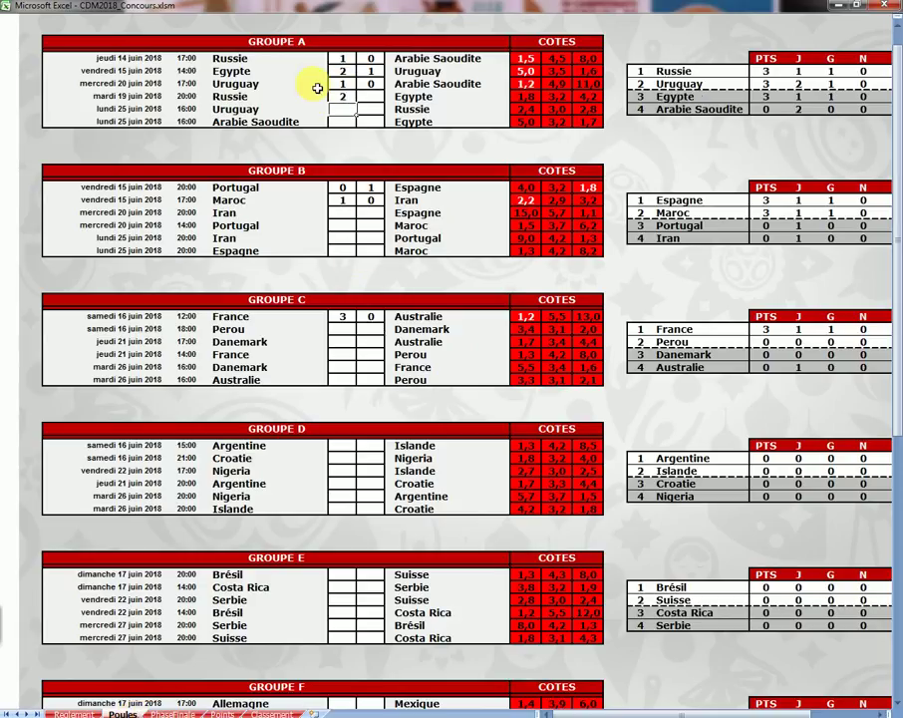
{"action": "type", "text": "1"}
{"action": "key", "text": "Tab"}
{"action": "type", "text": "0"}
{"action": "key", "text": "Up"}
{"action": "type", "text": "1"}
{"action": "key", "text": "Up"}
{"action": "type", "text": "1"}
{"action": "key", "text": "Up"}
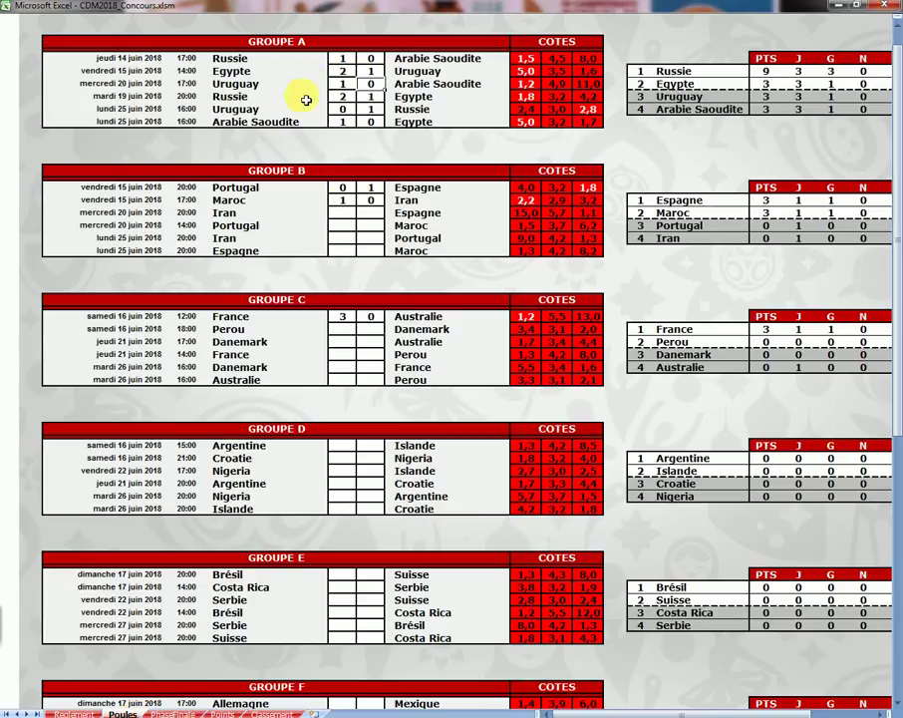
Complete the Groupe B results: Iran–Espagne 2–0, Portugal–Maroc 0–1, Iran–Portugal 0–1 and Espagne–Maroc 1–0.
{"action": "type", "text": "2"}
{"action": "key", "text": "Return"}
{"action": "type", "text": "0"}
{"action": "key", "text": "Return"}
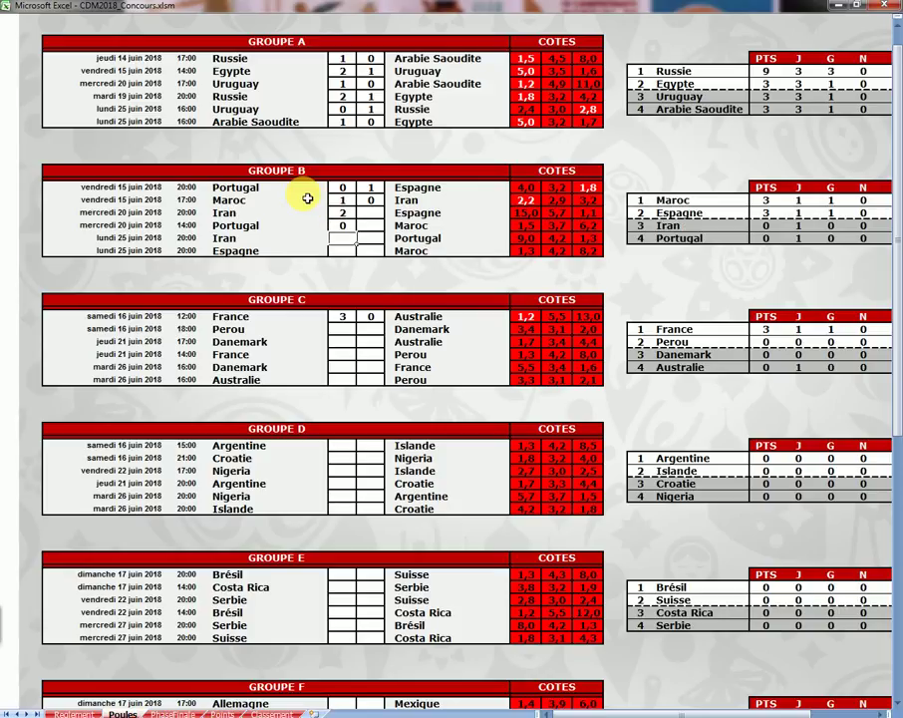
{"action": "type", "text": "1"}
{"action": "key", "text": "Tab"}
{"action": "type", "text": "1"}
{"action": "key", "text": "Up"}
{"action": "type", "text": "1"}
{"action": "key", "text": "Up"}
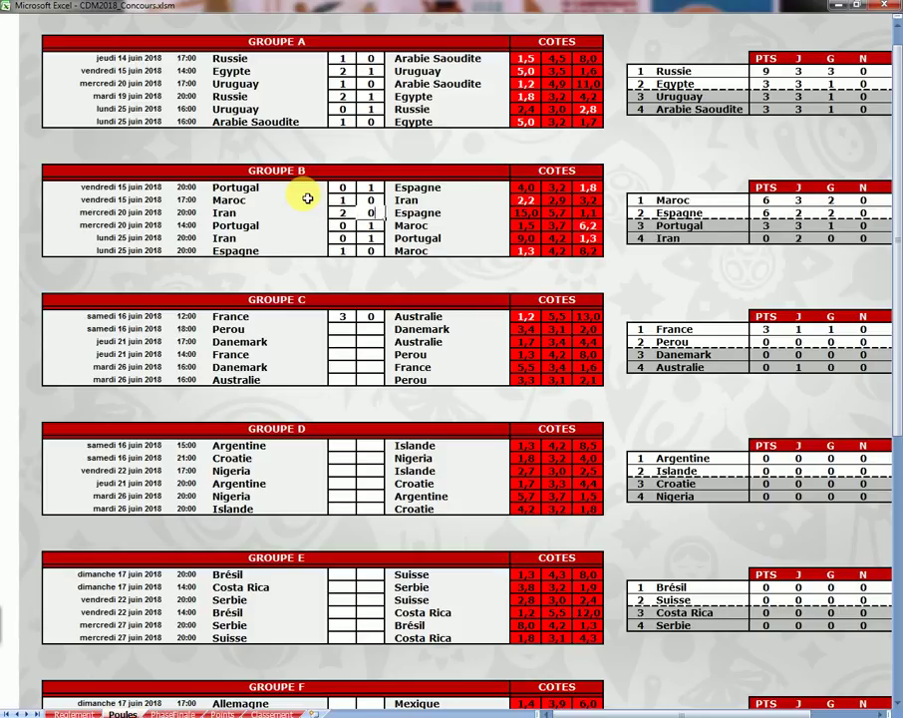
{"action": "type", "text": "0"}
{"action": "key", "text": "Up"}
Complete the Groupe C results: Perou–Danemark 0–0, Danemark–Australie 0–0, France–Perou 3–1, Danemark–France 0–2 and Australie–Perou 0–1.
{"action": "left_click", "coordinate": [349, 331]}
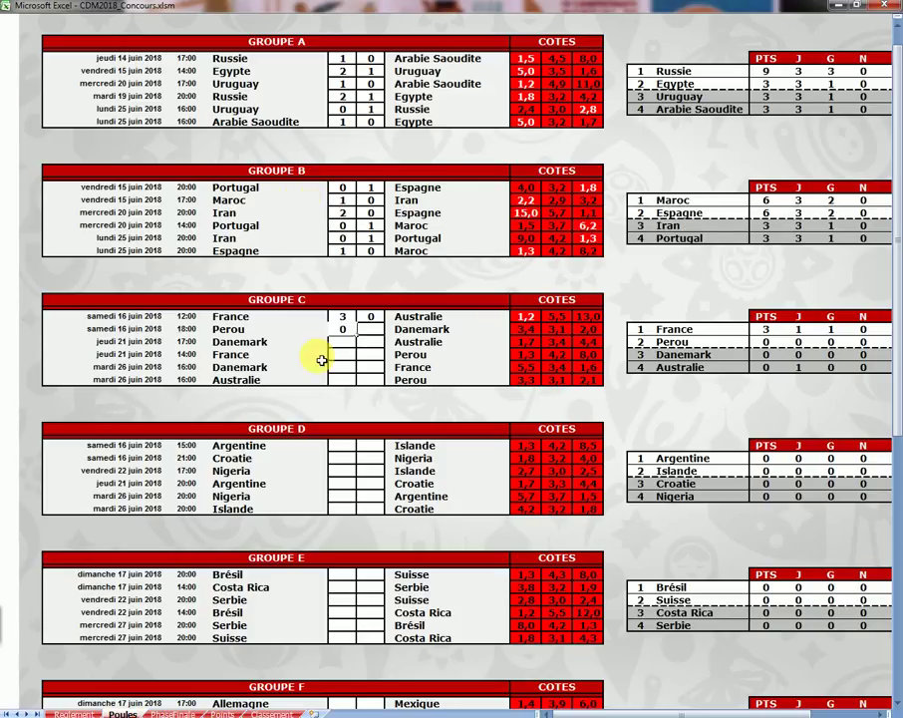
{"action": "type", "text": "3"}
{"action": "key", "text": "Return"}
{"action": "type", "text": "0"}
{"action": "key", "text": "Return"}
{"action": "type", "text": "1"}
{"action": "key", "text": "Up"}
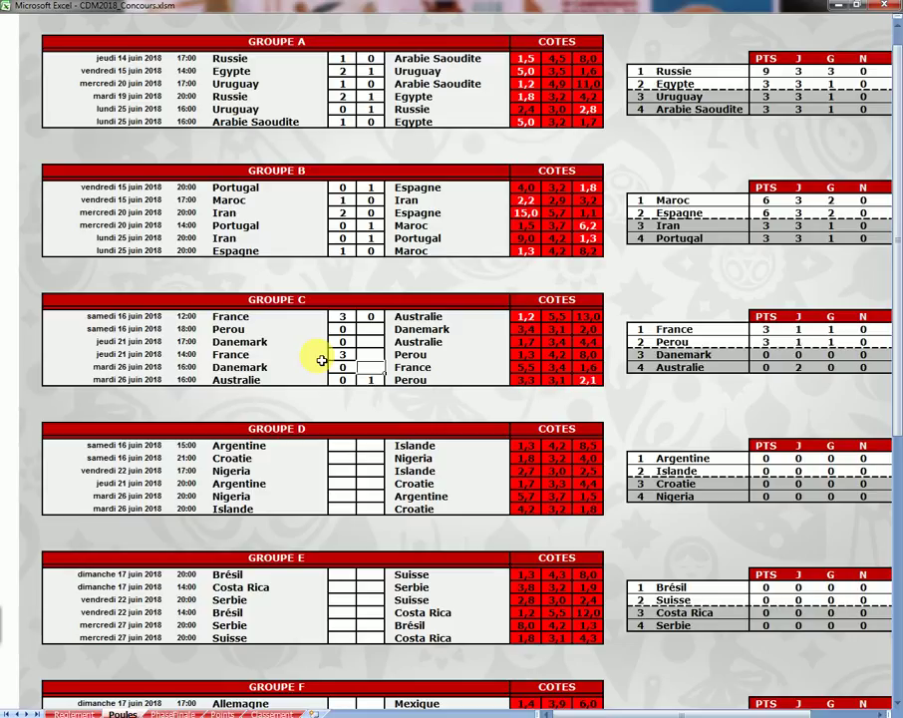
{"action": "type", "text": "1"}
{"action": "key", "text": "Up"}
{"action": "type", "text": "0"}
{"action": "key", "text": "Up"}
{"action": "type", "text": "0"}
Enter the Groupe D results: 2–1 for Argentine–Islande and 0–1 for each of the five other matches.
{"action": "left_click", "coordinate": [339, 445]}
{"action": "type", "text": "2"}
{"action": "key", "text": "Return"}
{"action": "type", "text": "0"}
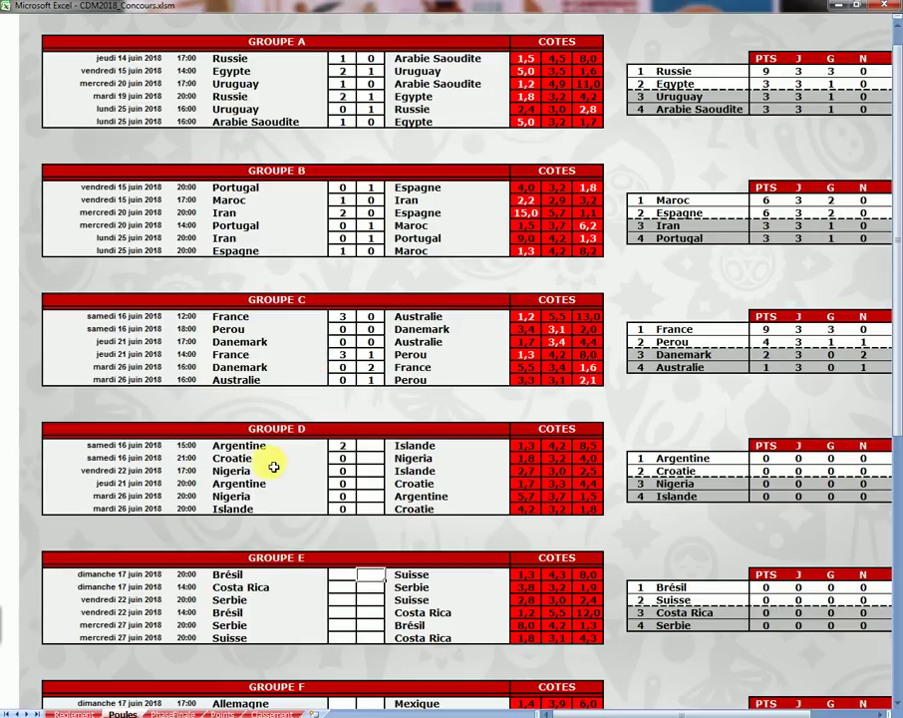
{"action": "type", "text": "1"}
{"action": "key", "text": "Up"}
{"action": "type", "text": "1"}
{"action": "key", "text": "Up"}
{"action": "type", "text": "1"}
{"action": "key", "text": "Up"}
{"action": "key", "text": "Up"}
{"action": "type", "text": "1"}
{"action": "key", "text": "Up"}
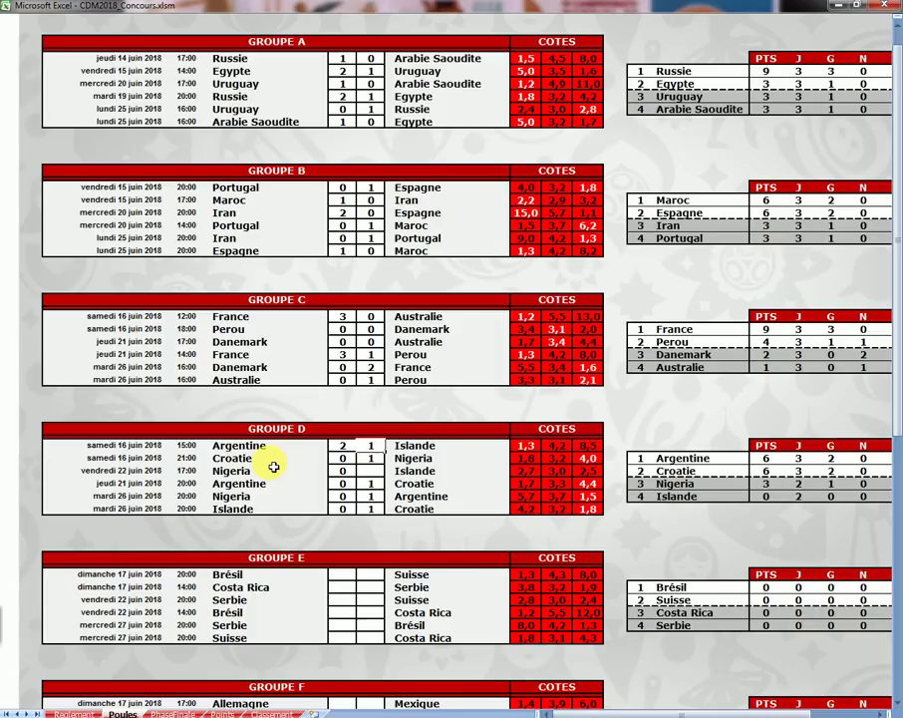
{"action": "type", "text": "1"}
{"action": "key", "text": "Up"}
Enter the six Groupe E results in listed match order: 4–1, 0–1, 2–1, 1–1, 0–1 and 2–1.
{"action": "scroll", "coordinate": [228, 421], "scroll_direction": "down", "scroll_amount": 3}
{"action": "left_click", "coordinate": [342, 460]}
{"action": "type", "text": "4 0 2 1 0 21"}
{"action": "key", "text": "Up"}
{"action": "type", "text": "1"}
{"action": "key", "text": "Up"}
{"action": "type", "text": "1"}
{"action": "key", "text": "Up"}
{"action": "type", "text": "1"}
{"action": "key", "text": "Up"}
{"action": "key", "text": "1"}
{"action": "key", "text": "Up"}
{"action": "type", "text": "1"}
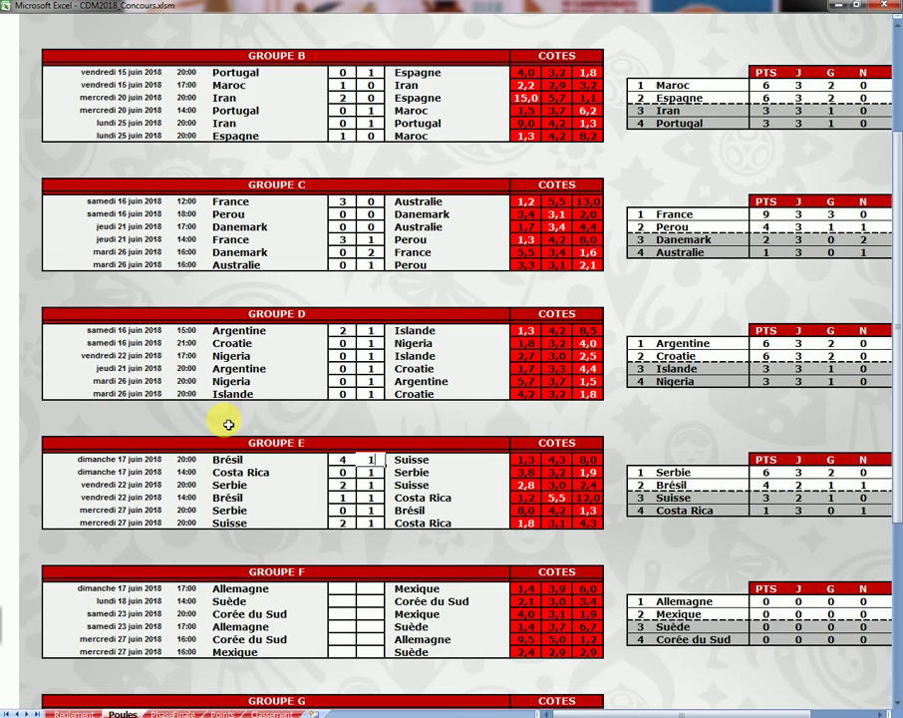
{"action": "key", "text": "Return"}
Enter the first Groupe F home scores: 3 for Allemagne against Mexique and 0 for Suède against Corée du Sud.
{"action": "scroll", "coordinate": [228, 425], "scroll_direction": "down", "scroll_amount": 3}
{"action": "left_click", "coordinate": [340, 484]}
{"action": "type", "text": "3"}
{"action": "key", "text": "Return"}
{"action": "type", "text": "0"}
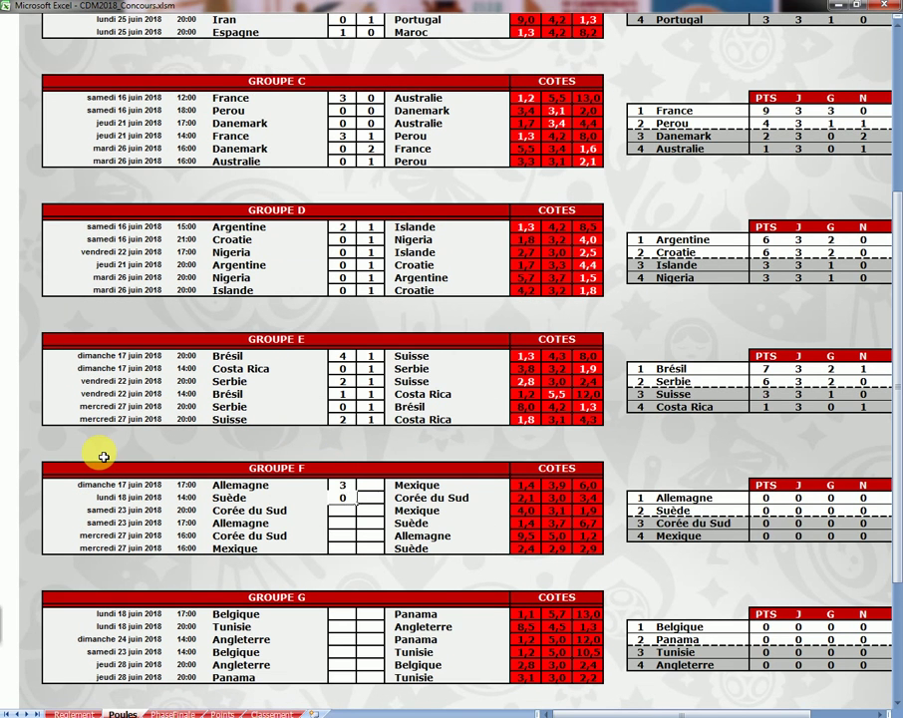